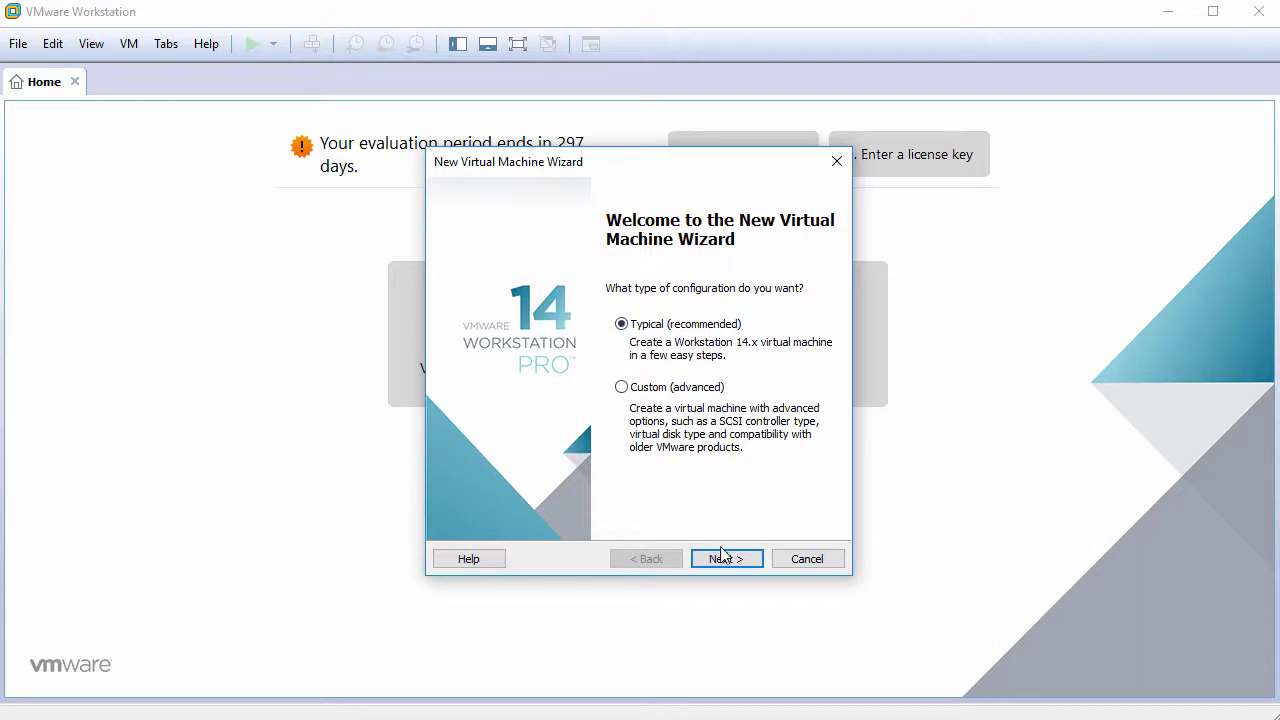
Start a Typical new virtual machine with the operating system to be installed later
left_click(726, 562)
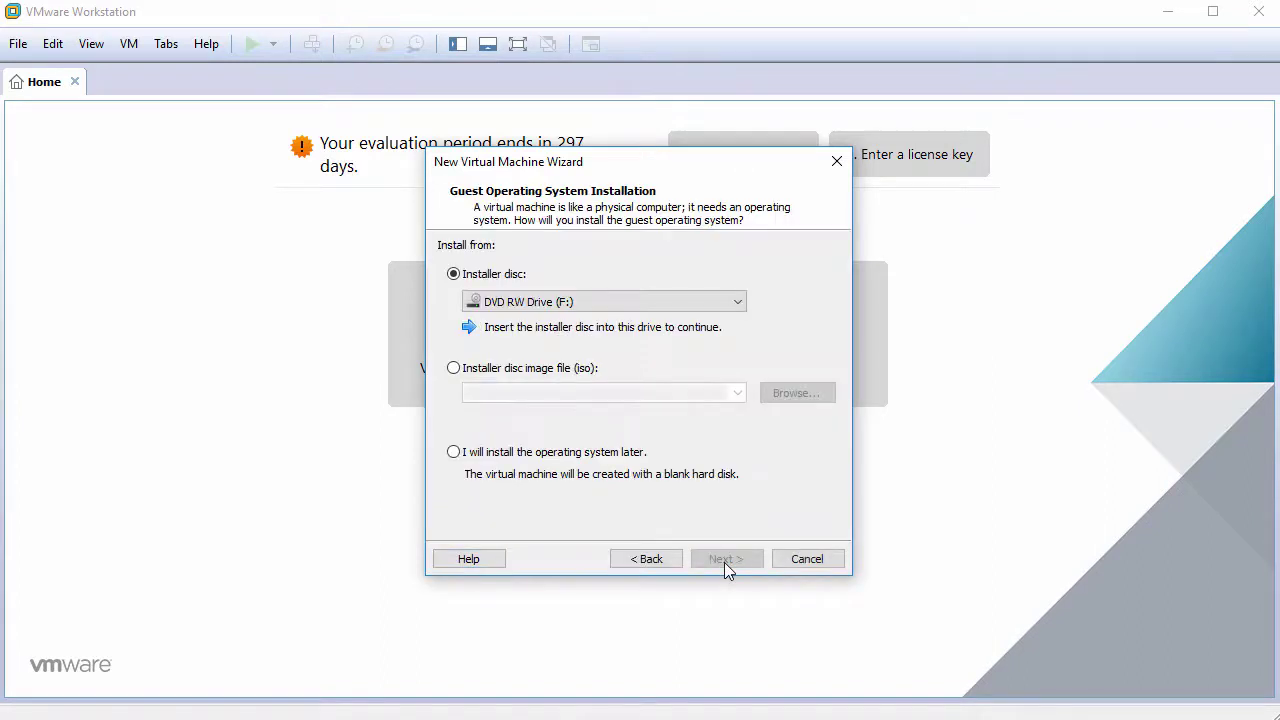
left_click(530, 460)
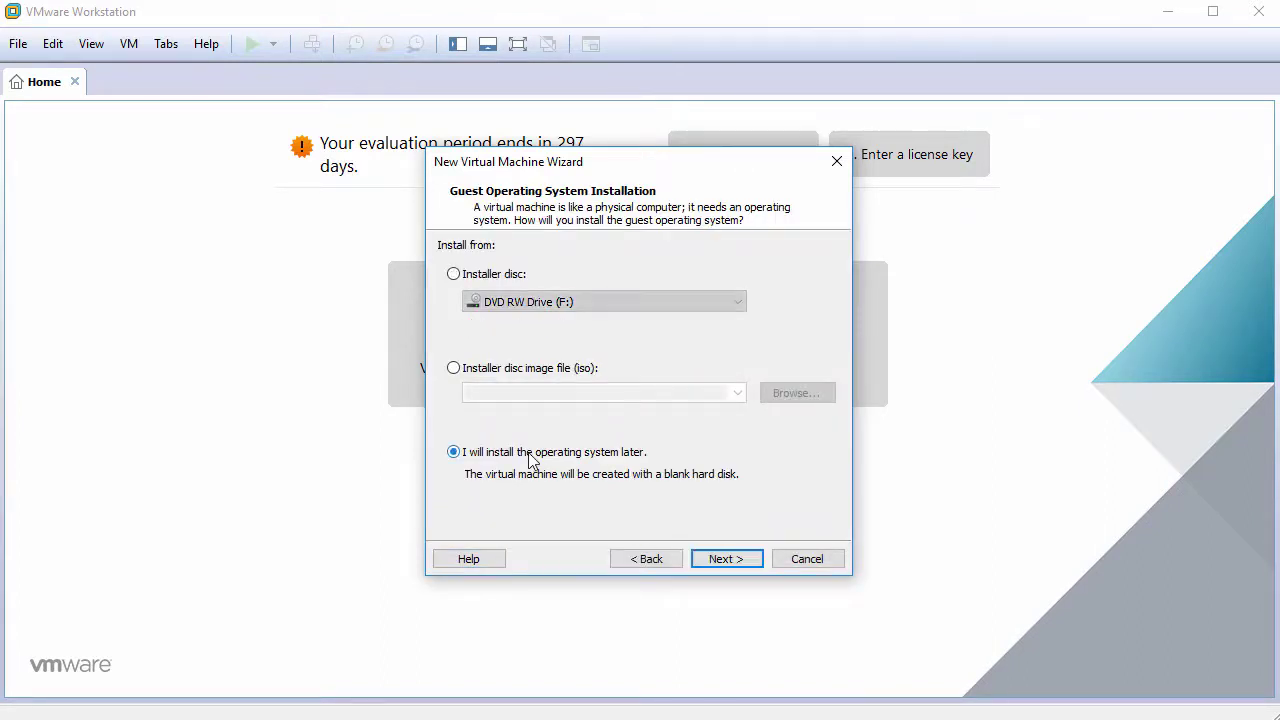
left_click(724, 560)
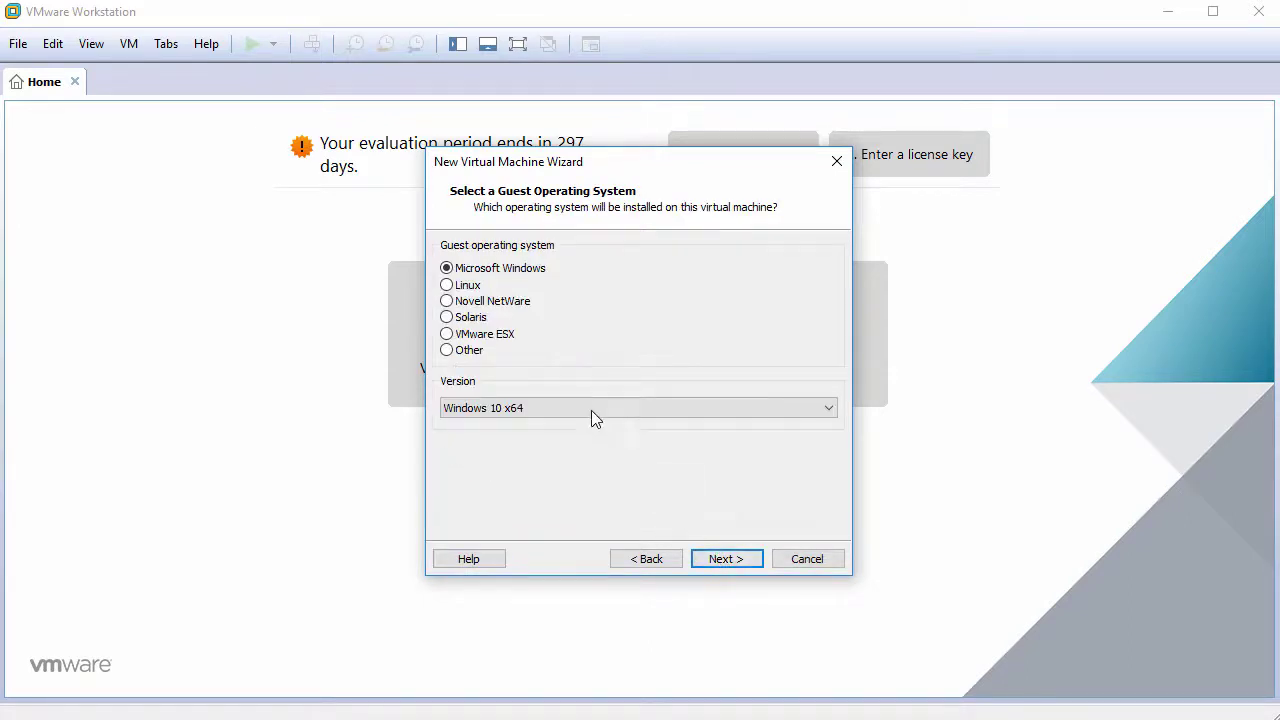
Set the guest OS to Linux, version 'Other Linux 4.x or later kernel'
left_click(482, 287)
left_click(543, 406)
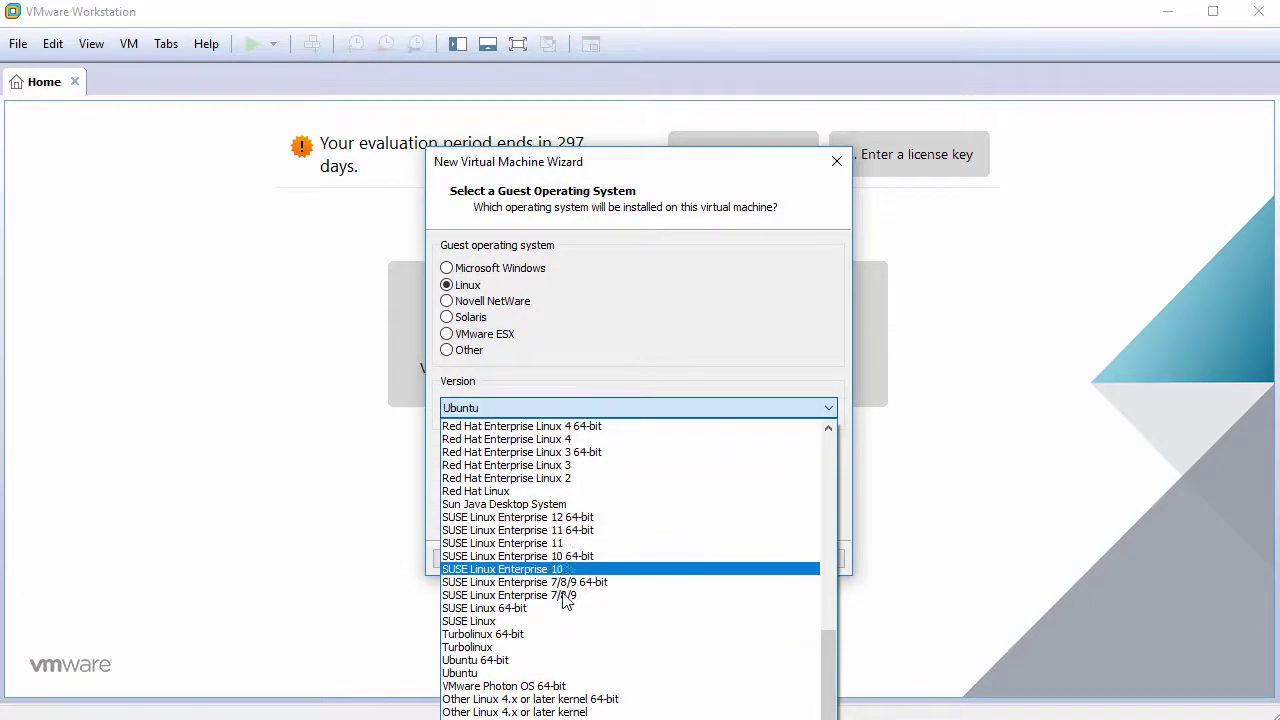
left_click(573, 712)
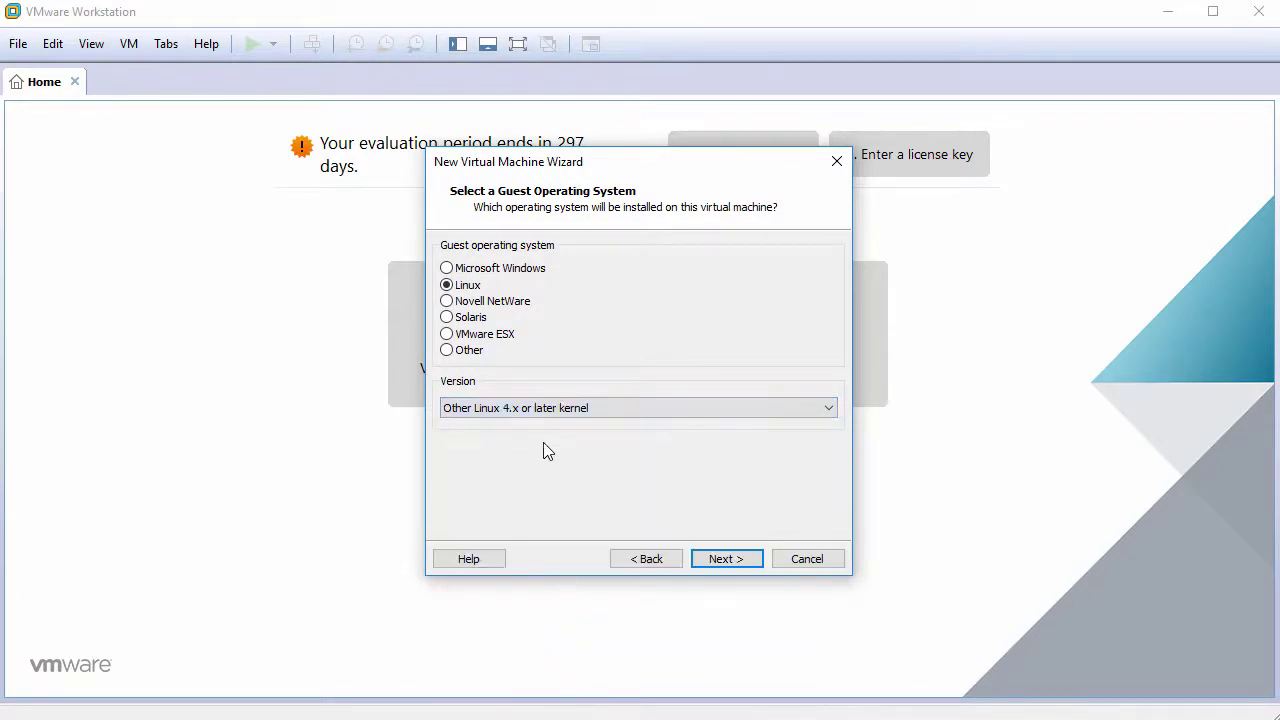
left_click(722, 559)
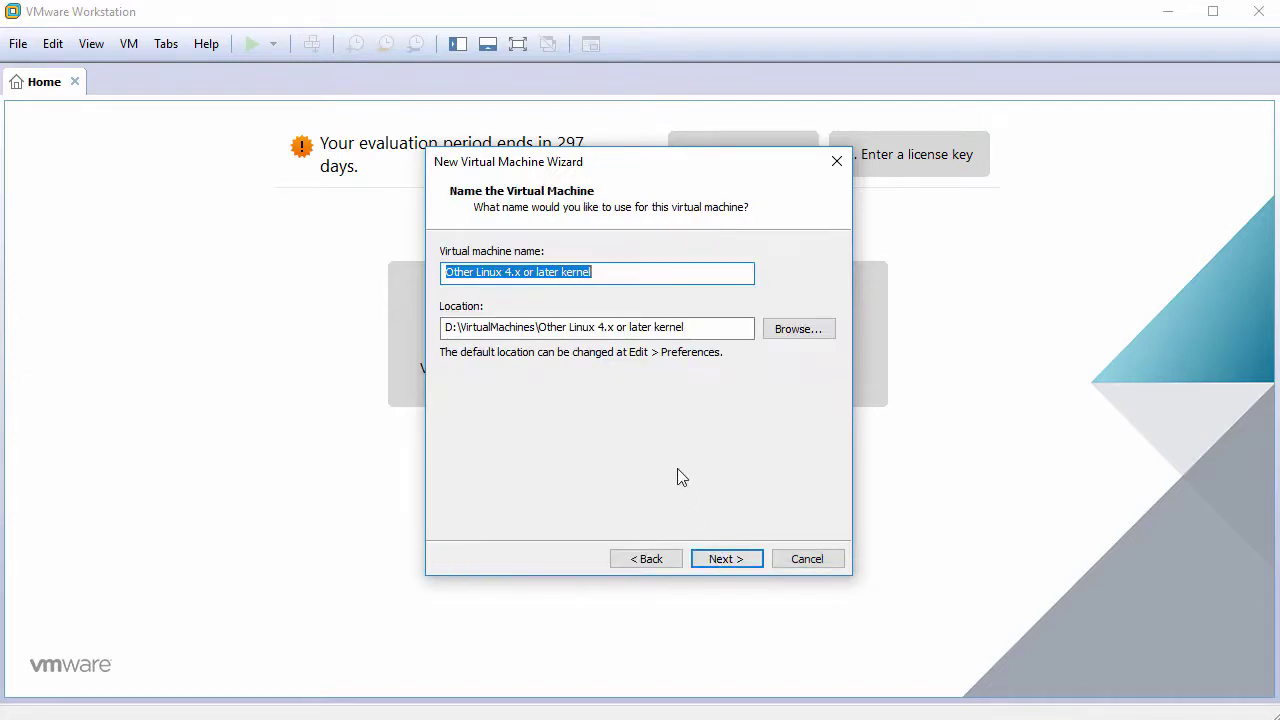
Name the machine 4MLinux24 and give it a 30 GB single-file virtual disk
type("4MLinux24")
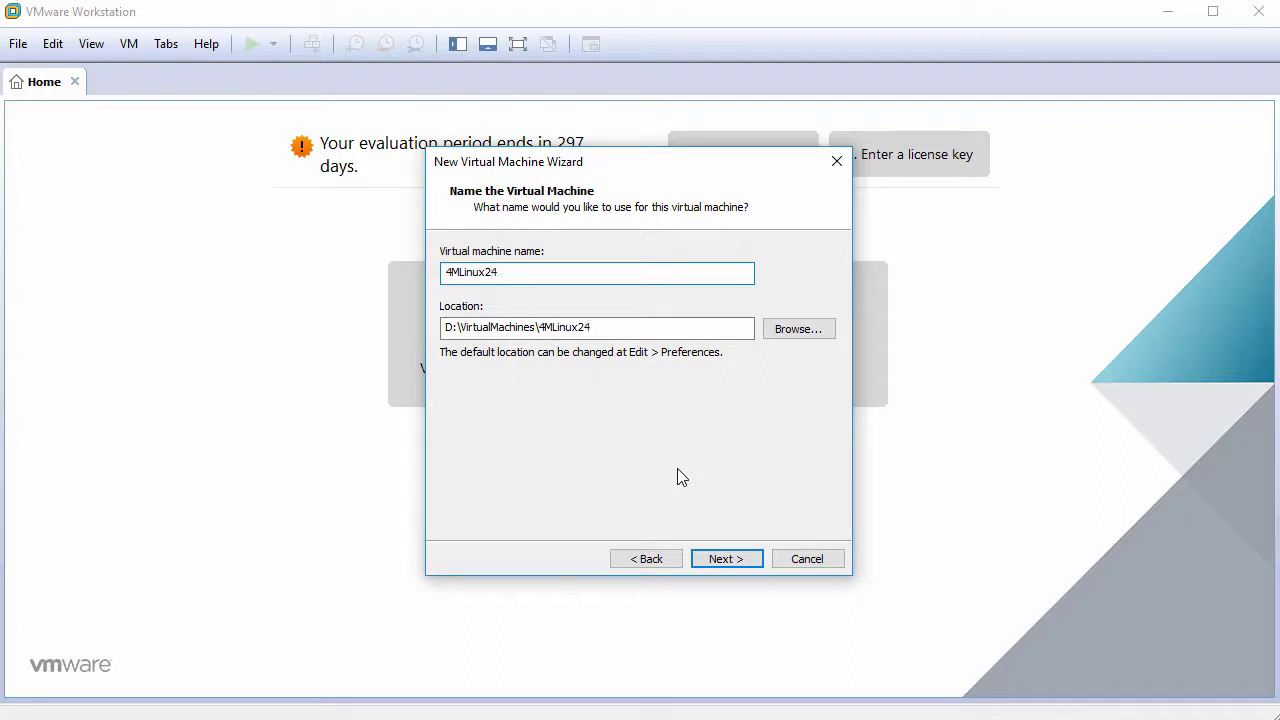
left_click(724, 559)
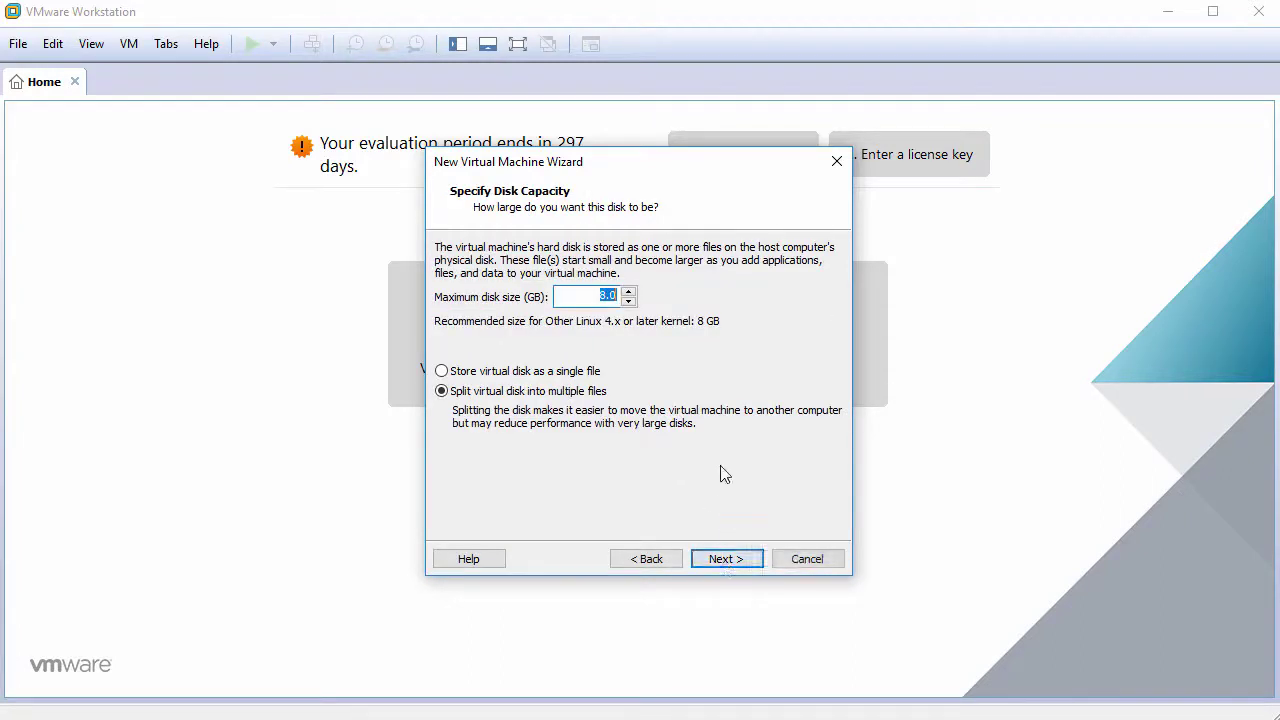
type("30")
left_click(718, 562)
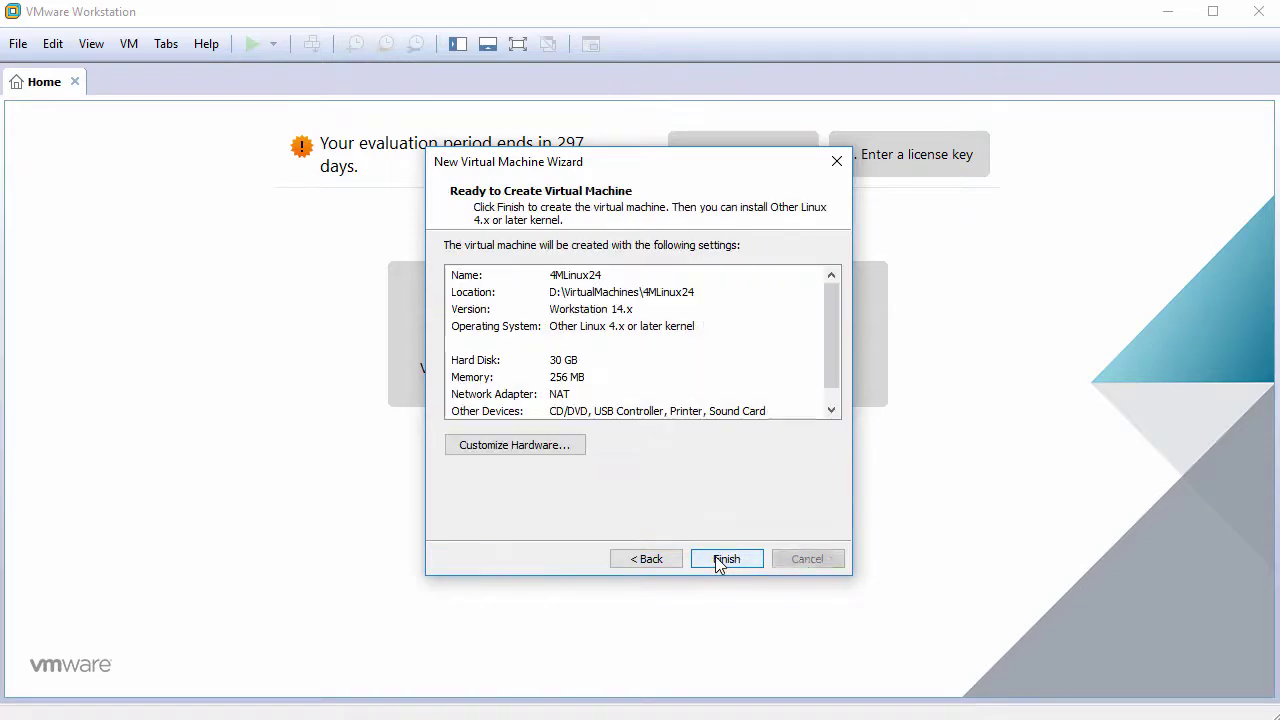
In the hardware settings, set memory to 1024 MB and processors to 2 cores per processor
left_click(537, 453)
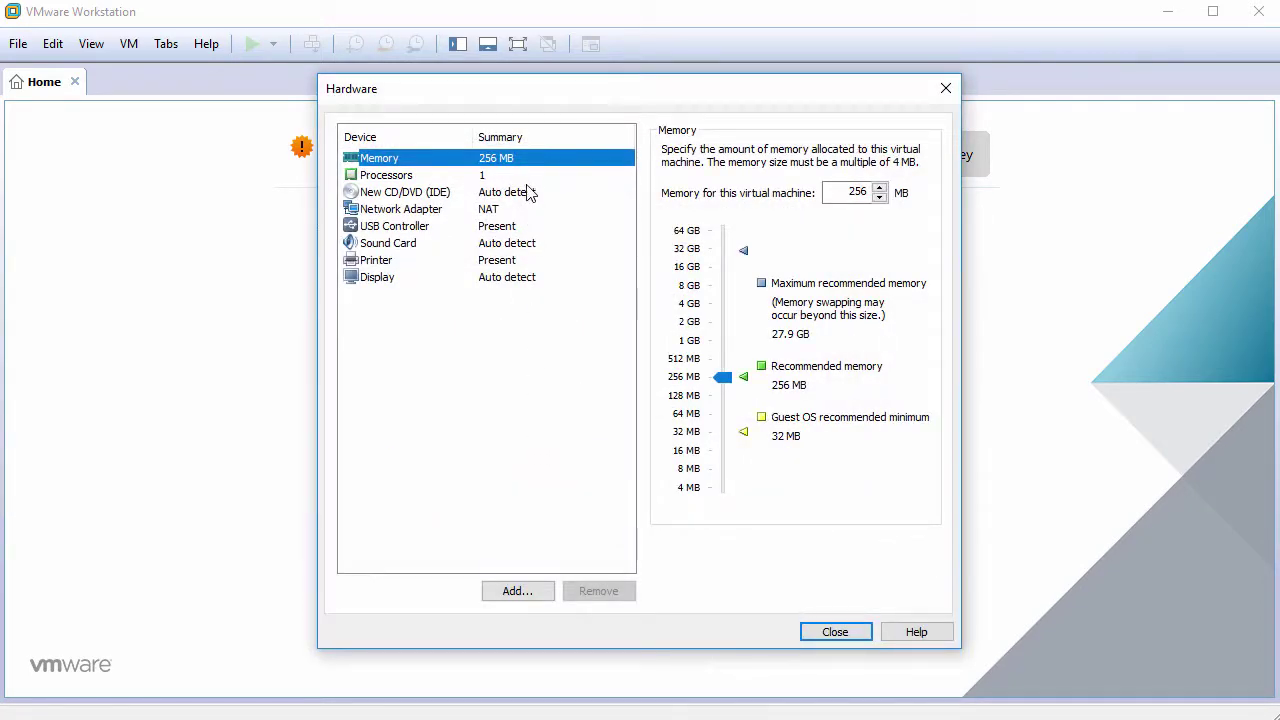
double_click(855, 192)
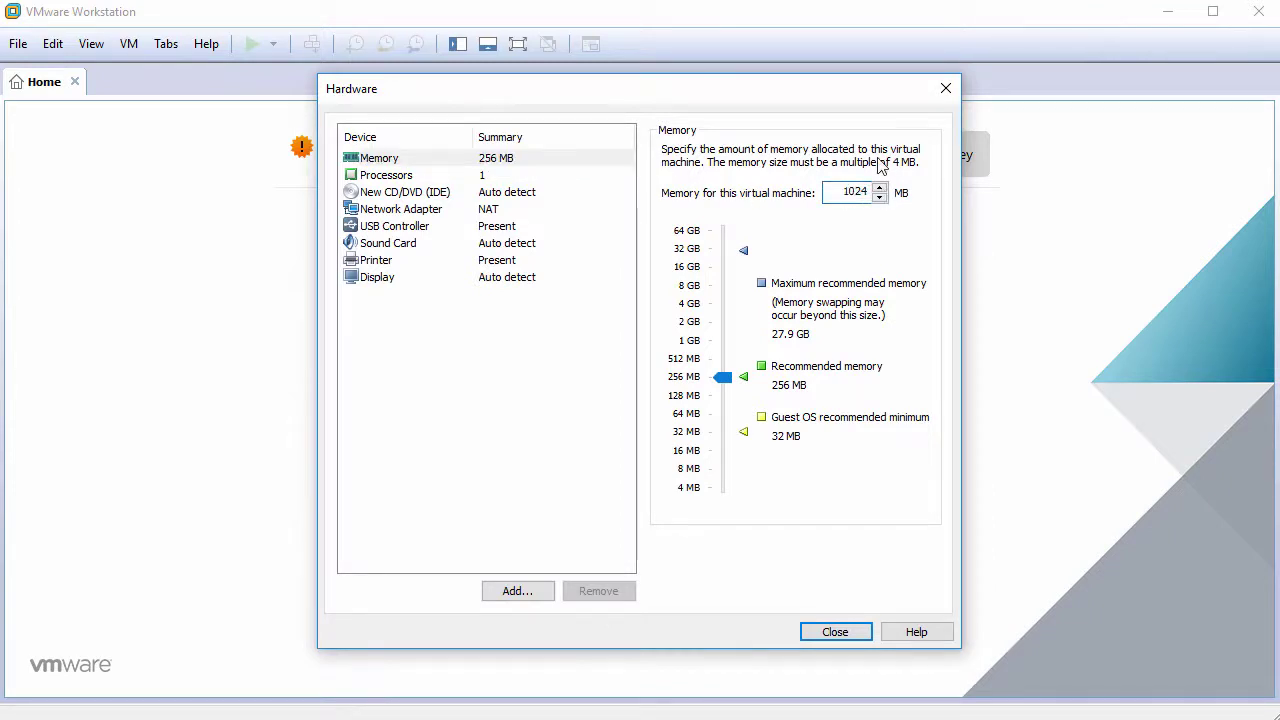
left_click(508, 180)
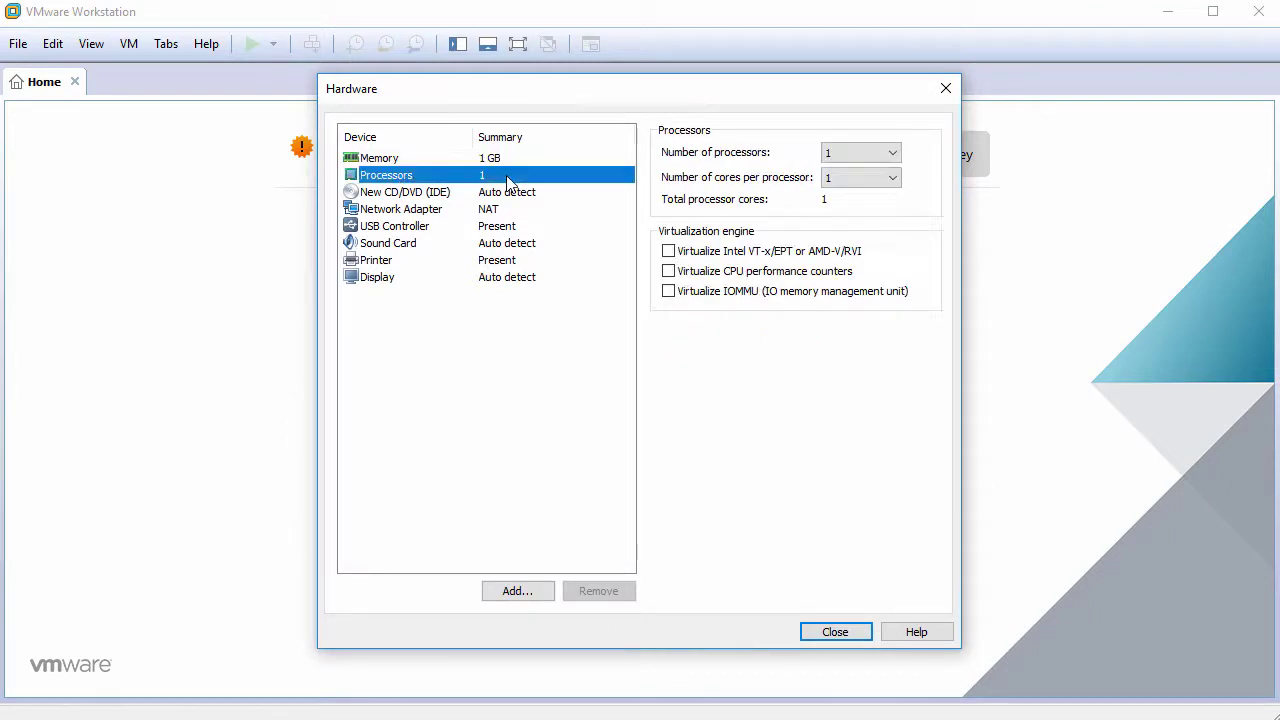
left_click(862, 177)
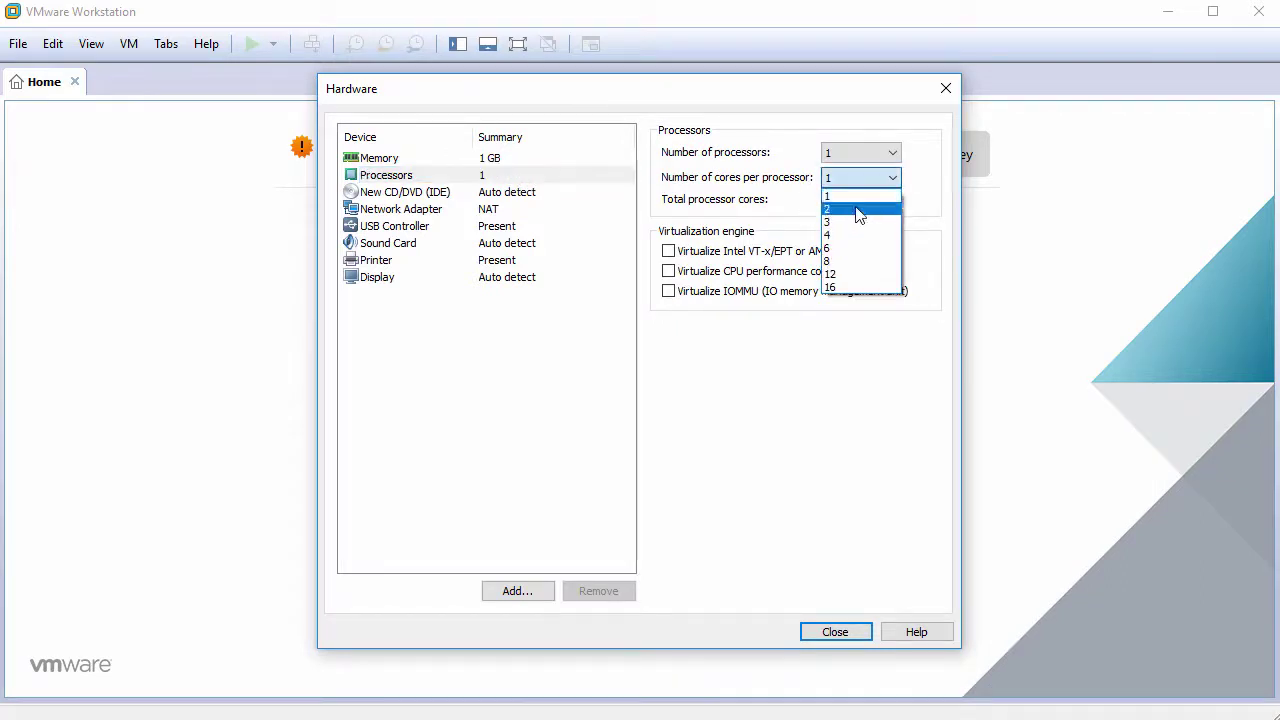
left_click(857, 211)
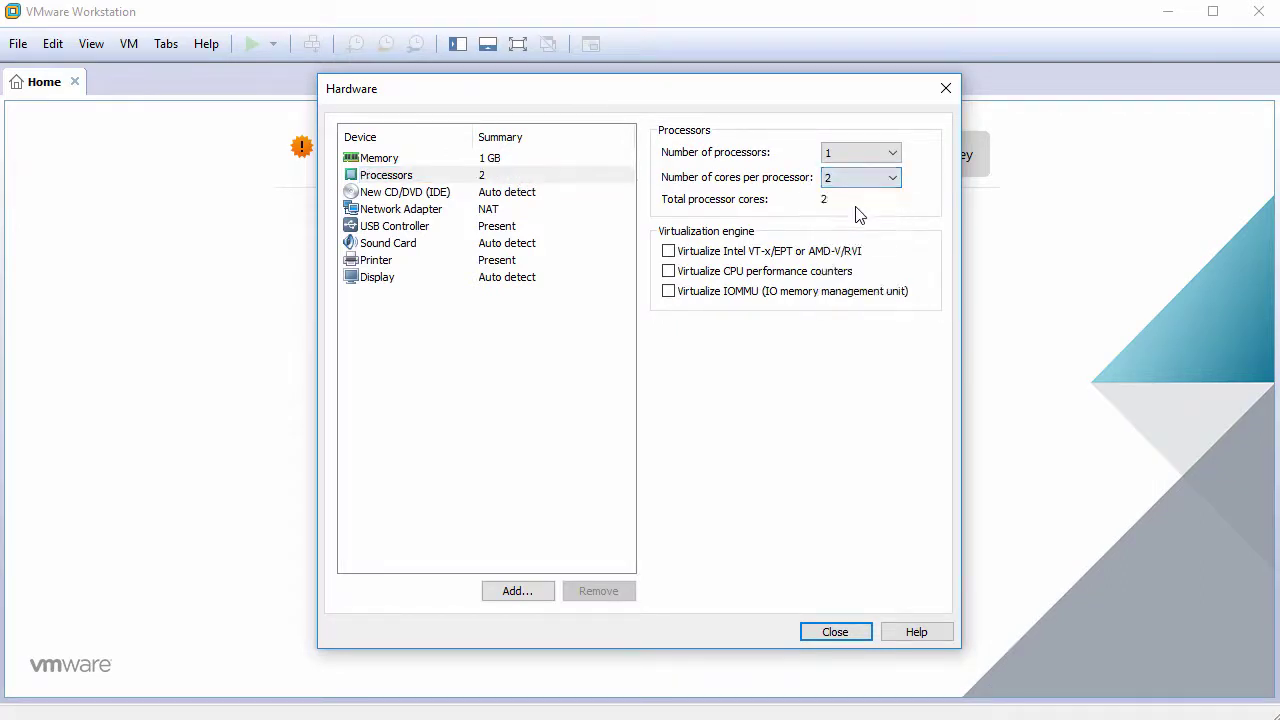
left_click(497, 192)
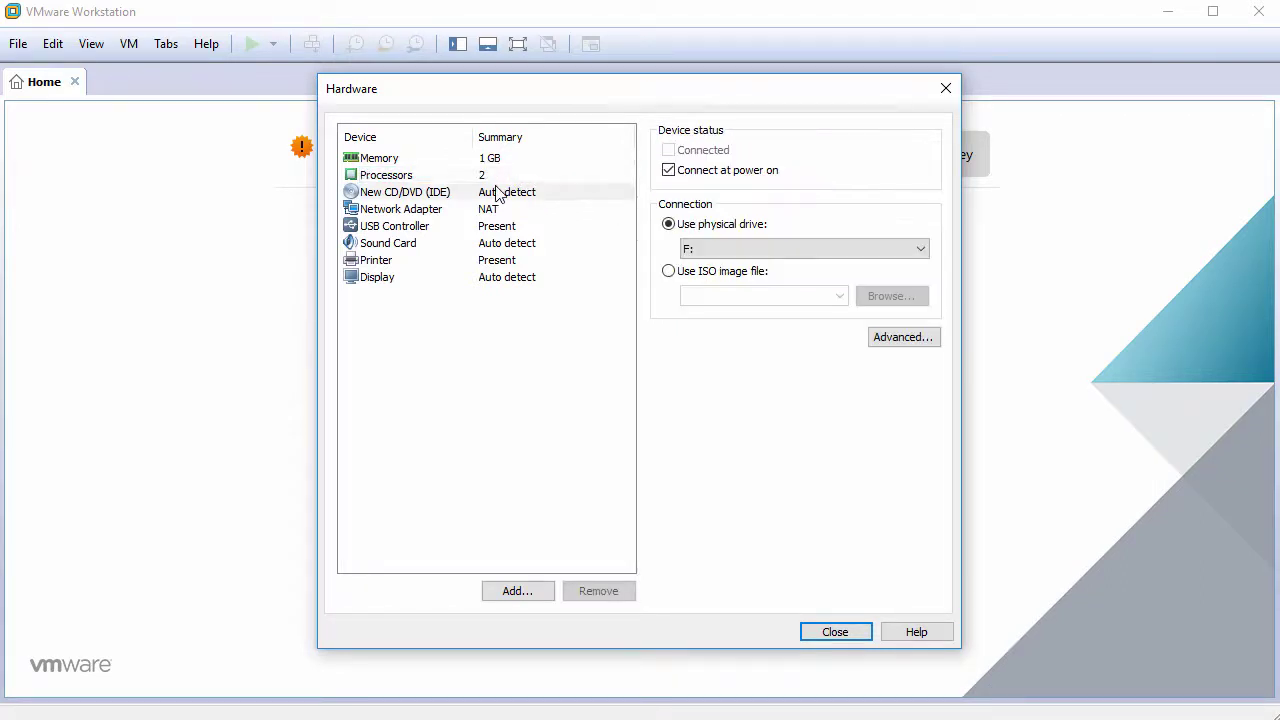
Point the CD/DVD drive at the ISO image 4MLinux-24.0-32bit.iso in Downloads
left_click(690, 271)
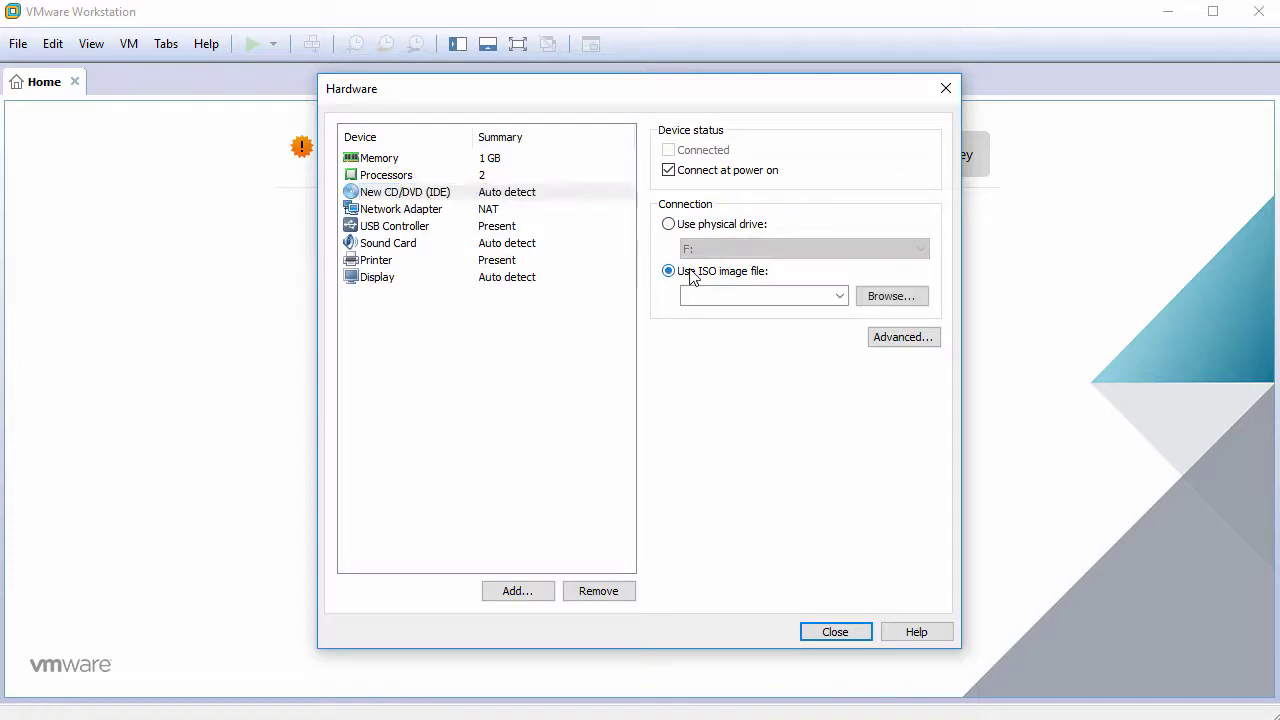
left_click(889, 297)
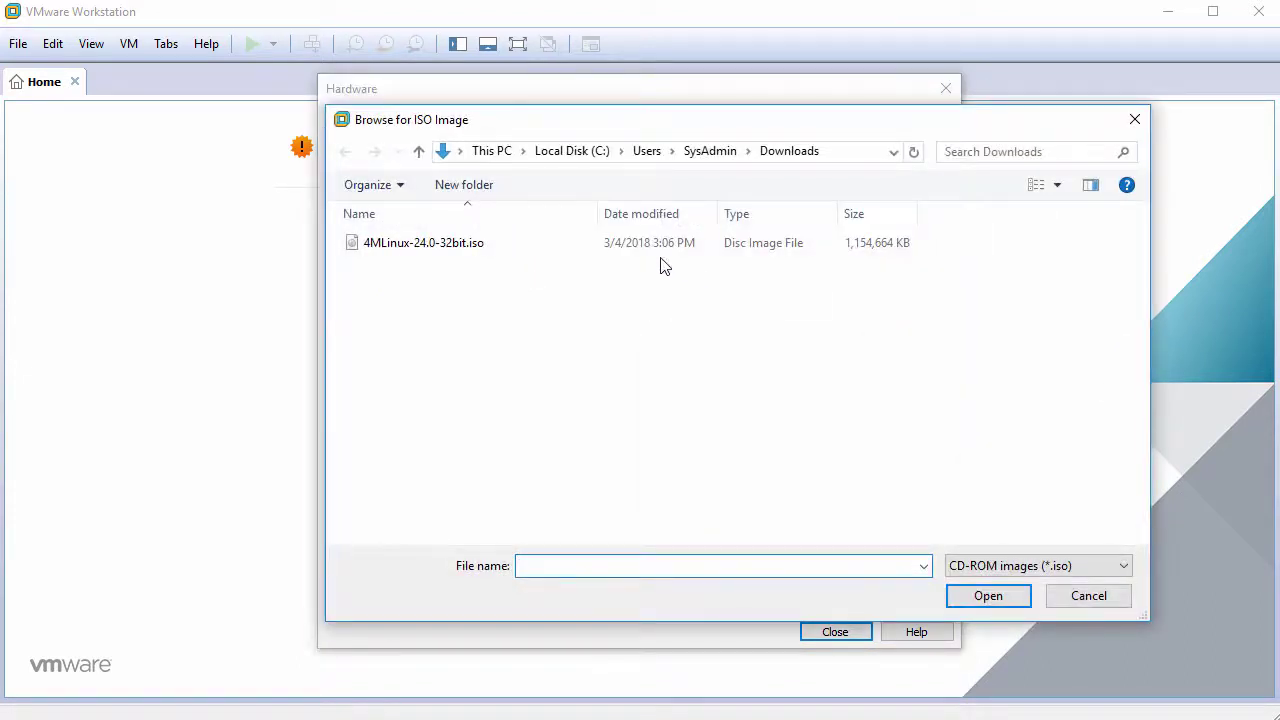
left_click(573, 248)
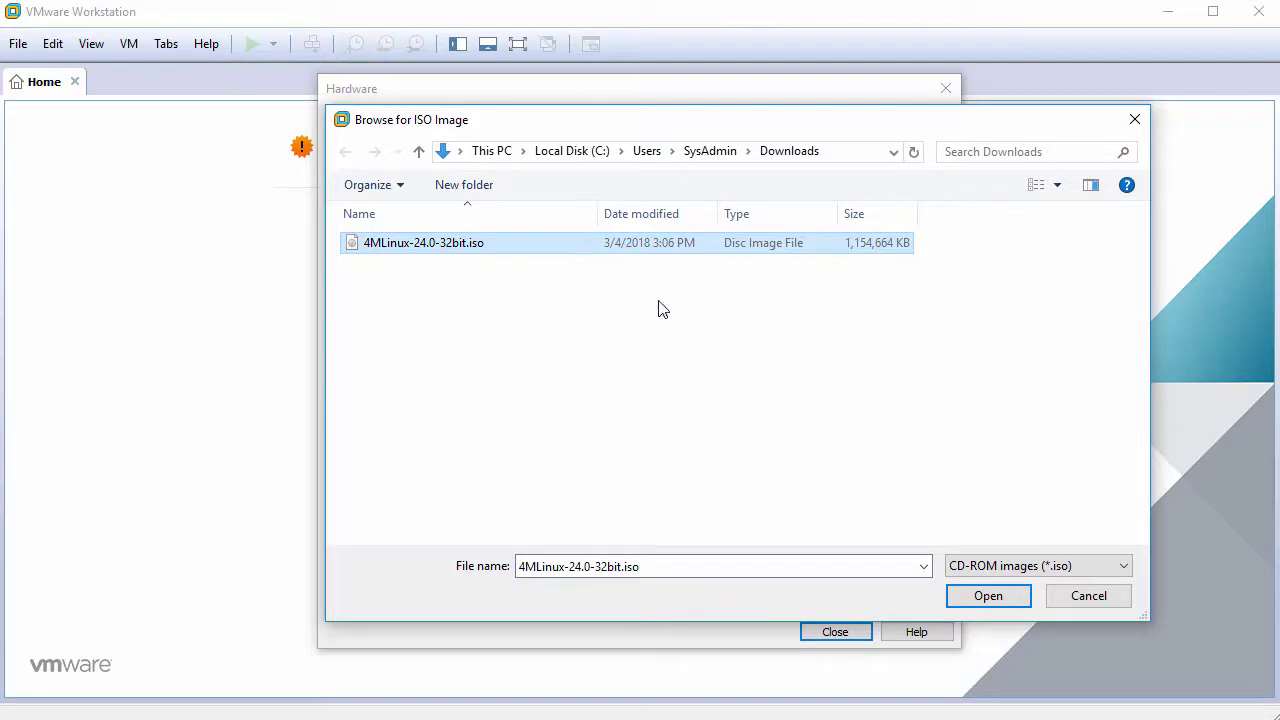
left_click(986, 595)
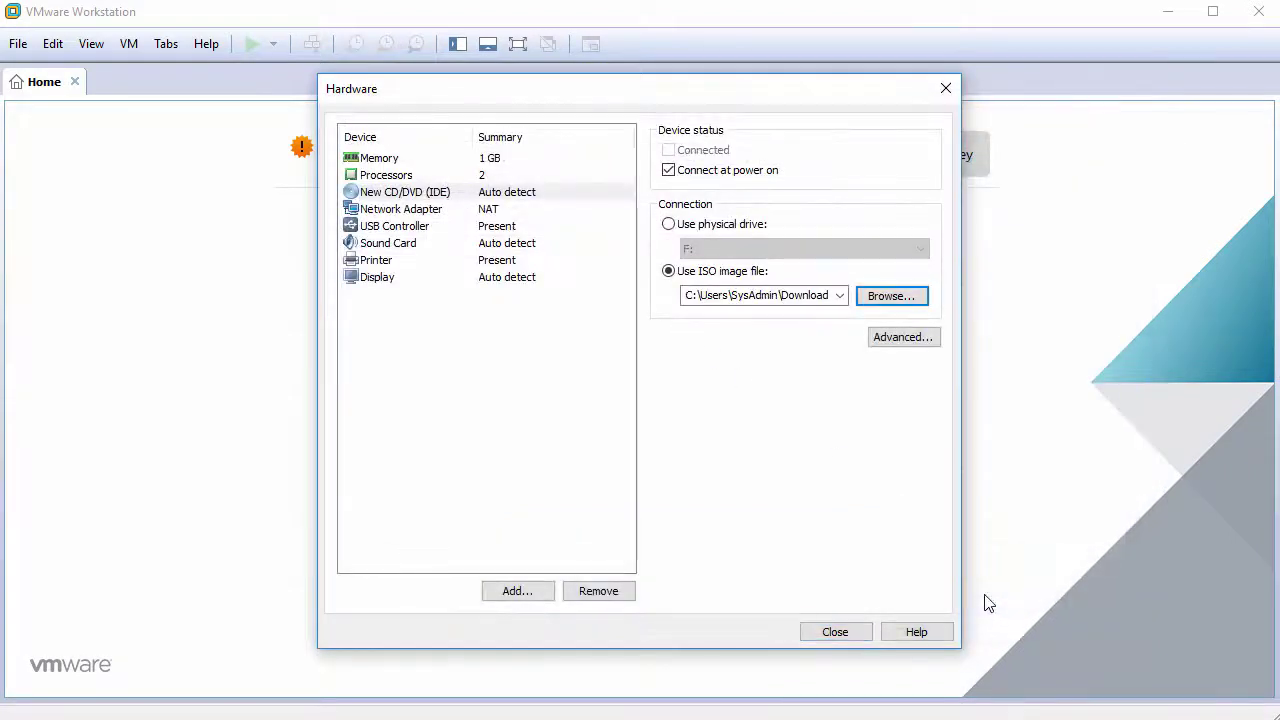
Remove the USB Controller, Sound Card and Printer devices and close the hardware settings
left_click(443, 230)
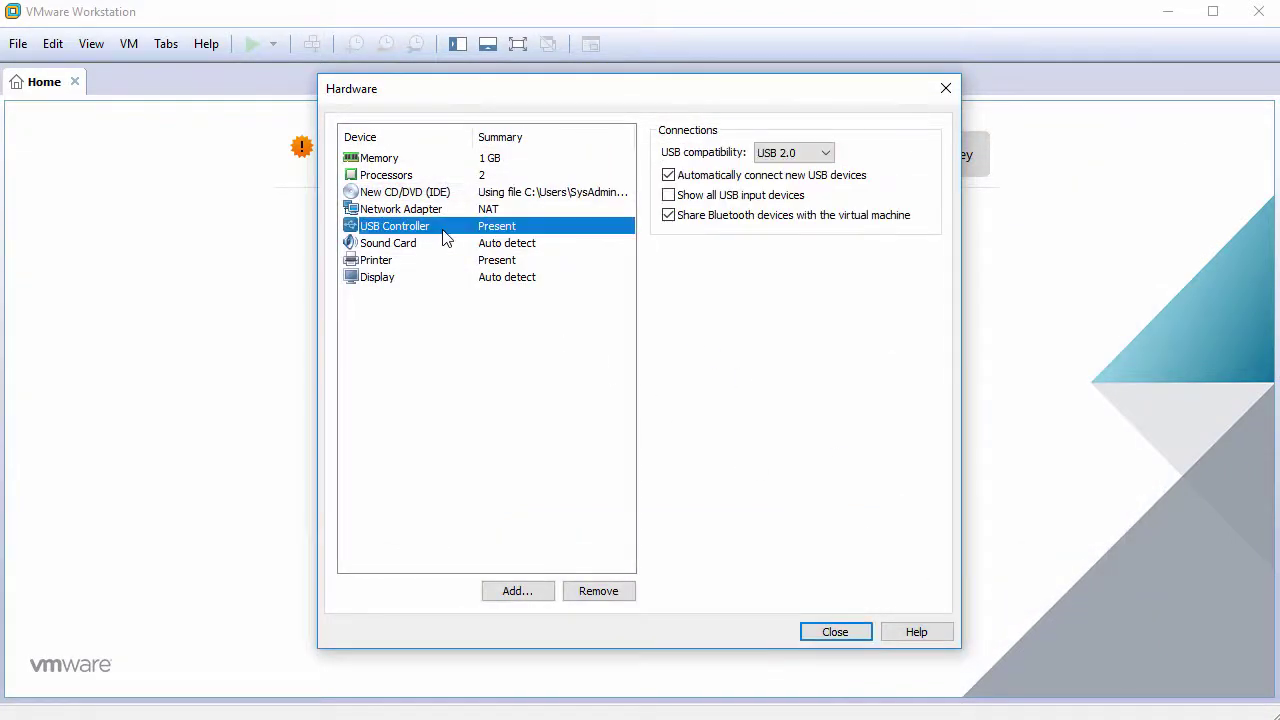
left_click(599, 592)
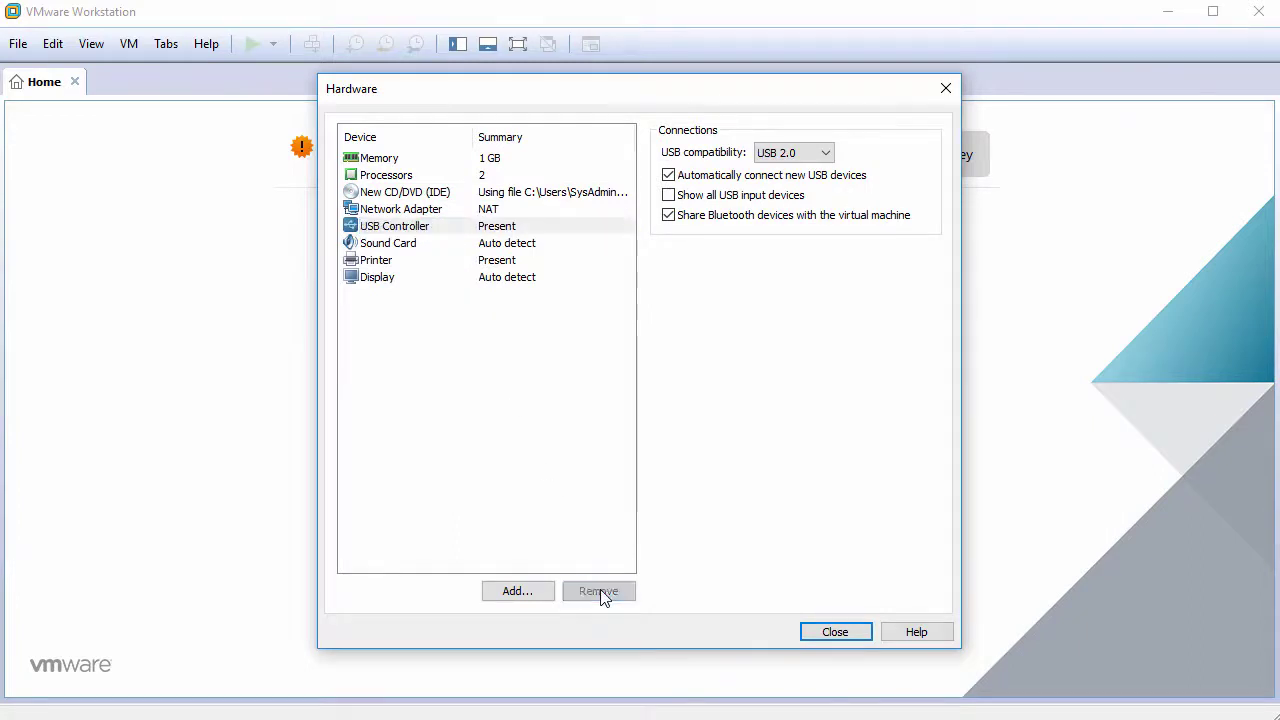
left_click(599, 591)
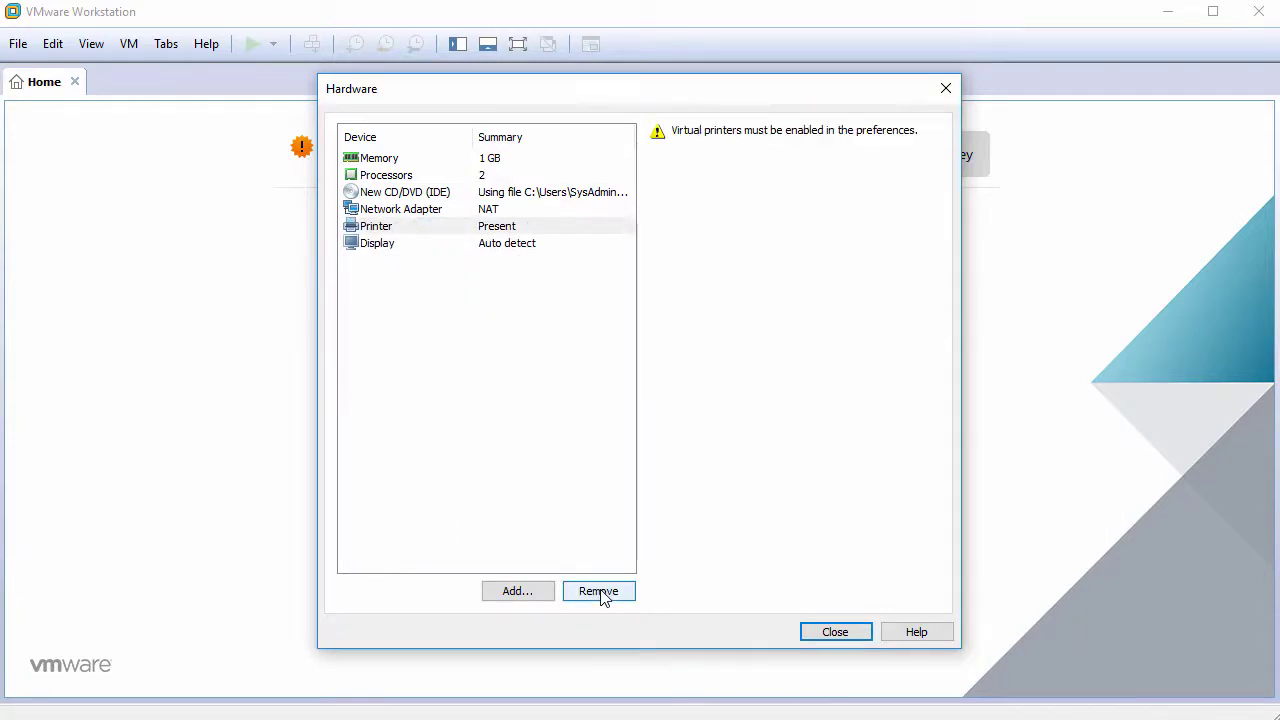
left_click(600, 591)
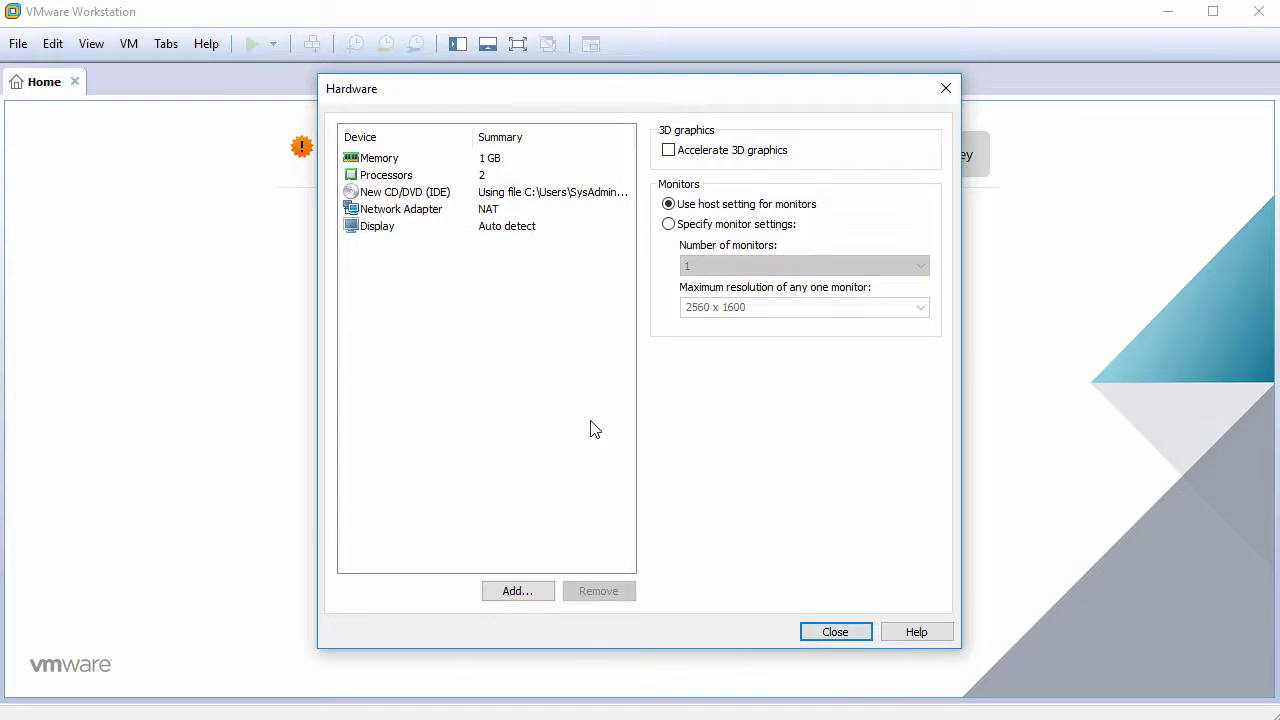
left_click(836, 633)
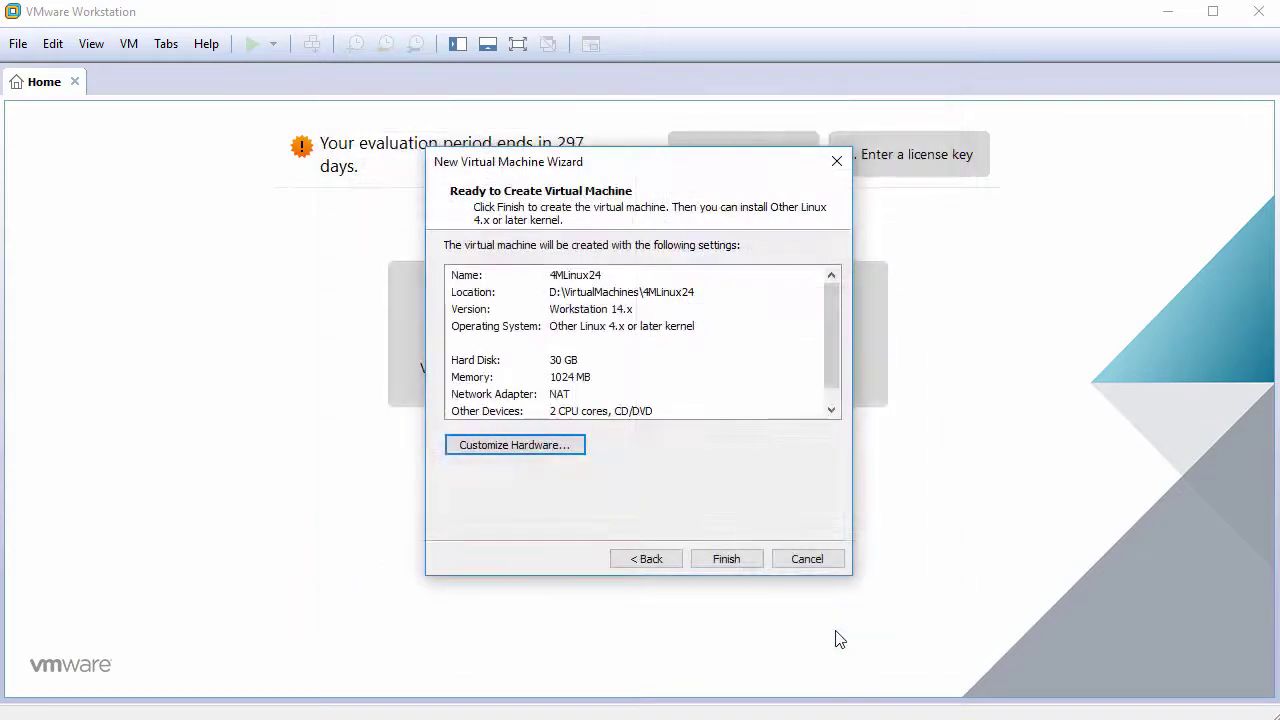
Finish creating 4MLinux24, power it on, and focus the VM window
left_click(736, 559)
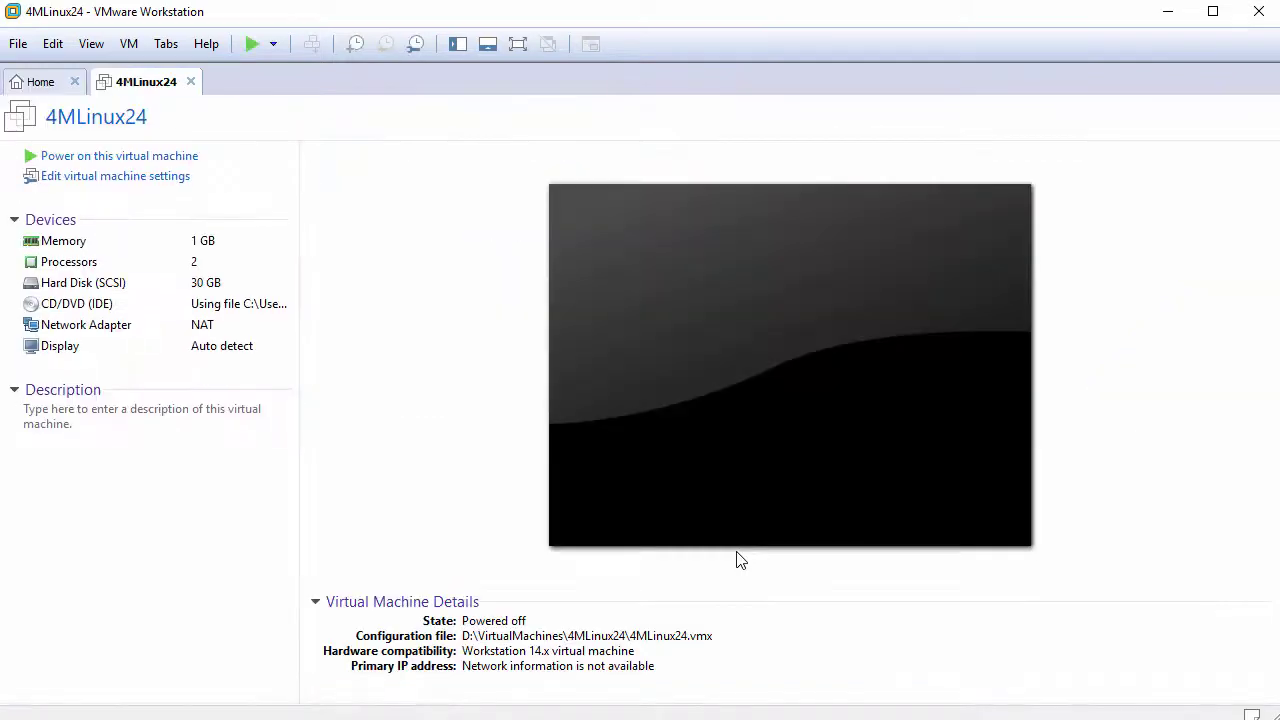
left_click(148, 160)
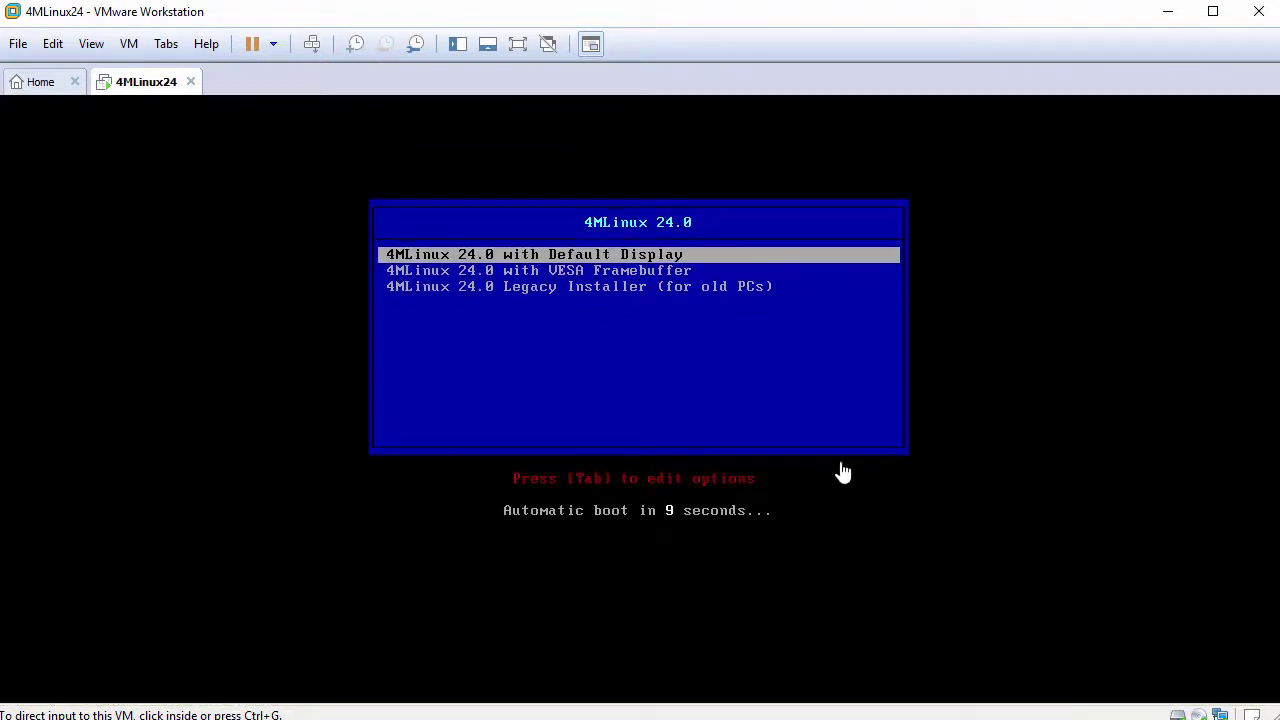
left_click(826, 442)
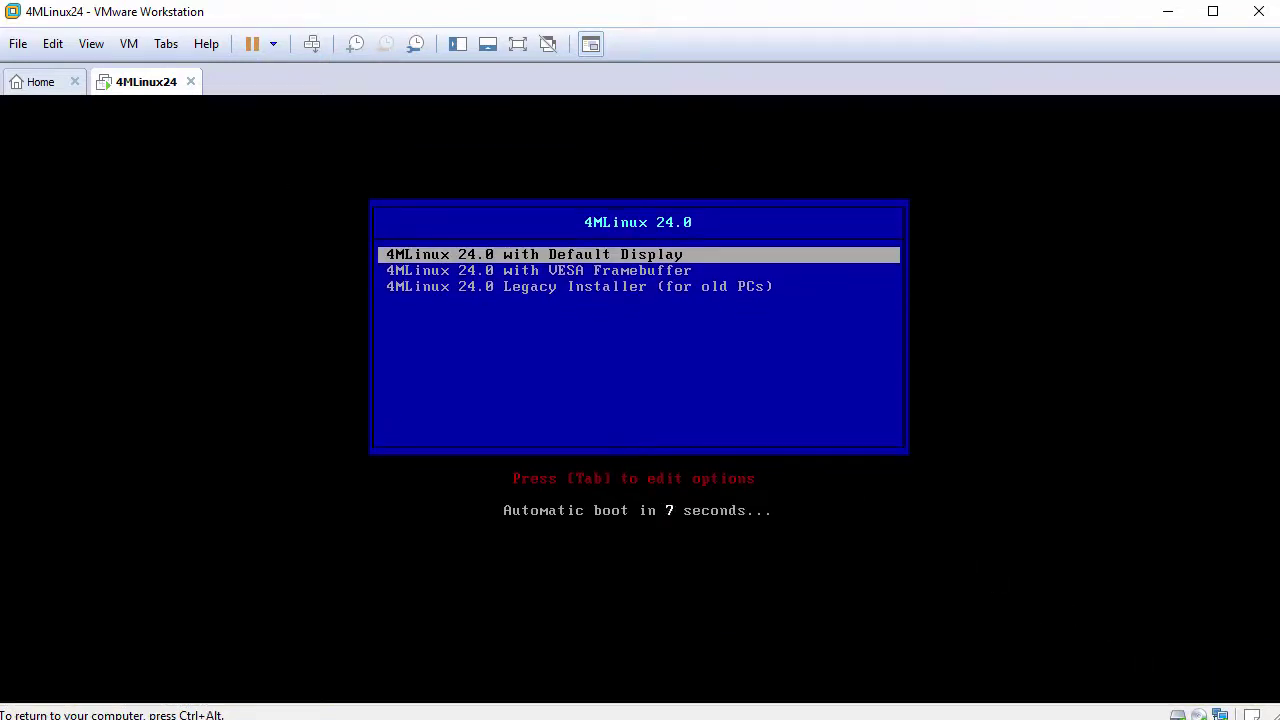
Boot the '4MLinux 24.0 with Default Display' entry to the desktop
key("Return")
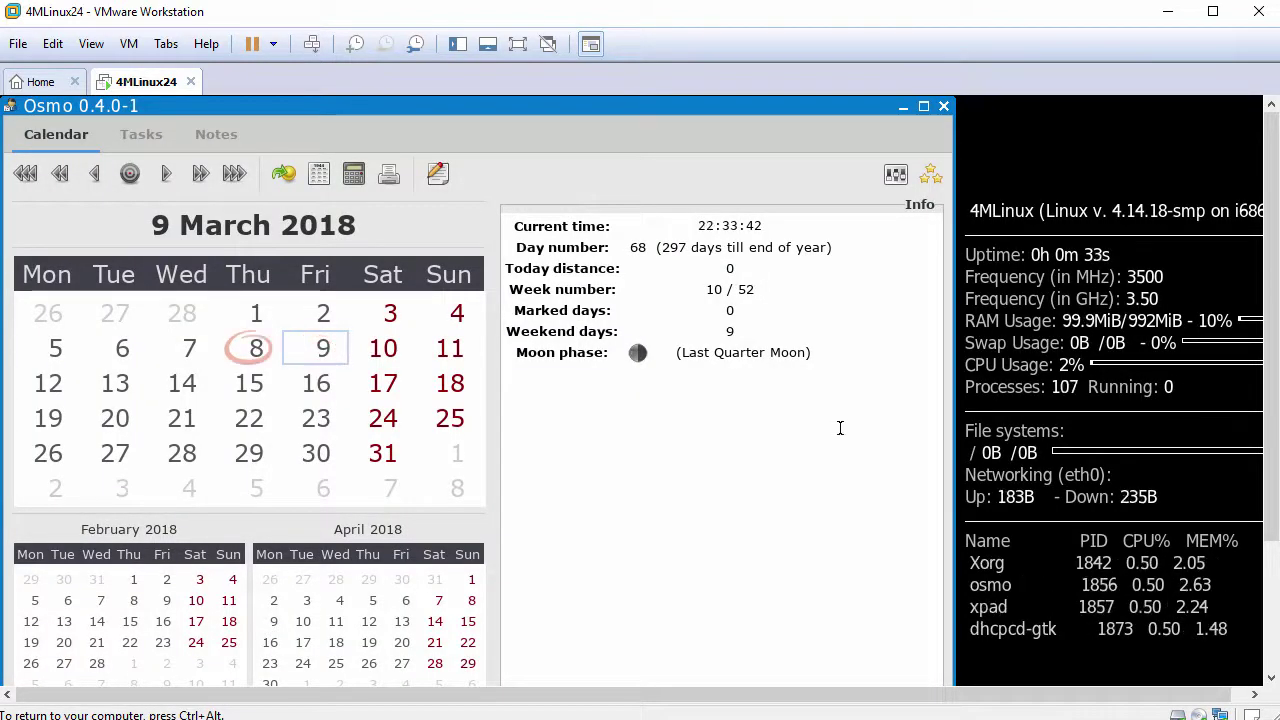
Close the Osmo calendar and launch GParted from the desktop menu's Maintenance > Partitions
left_click(943, 107)
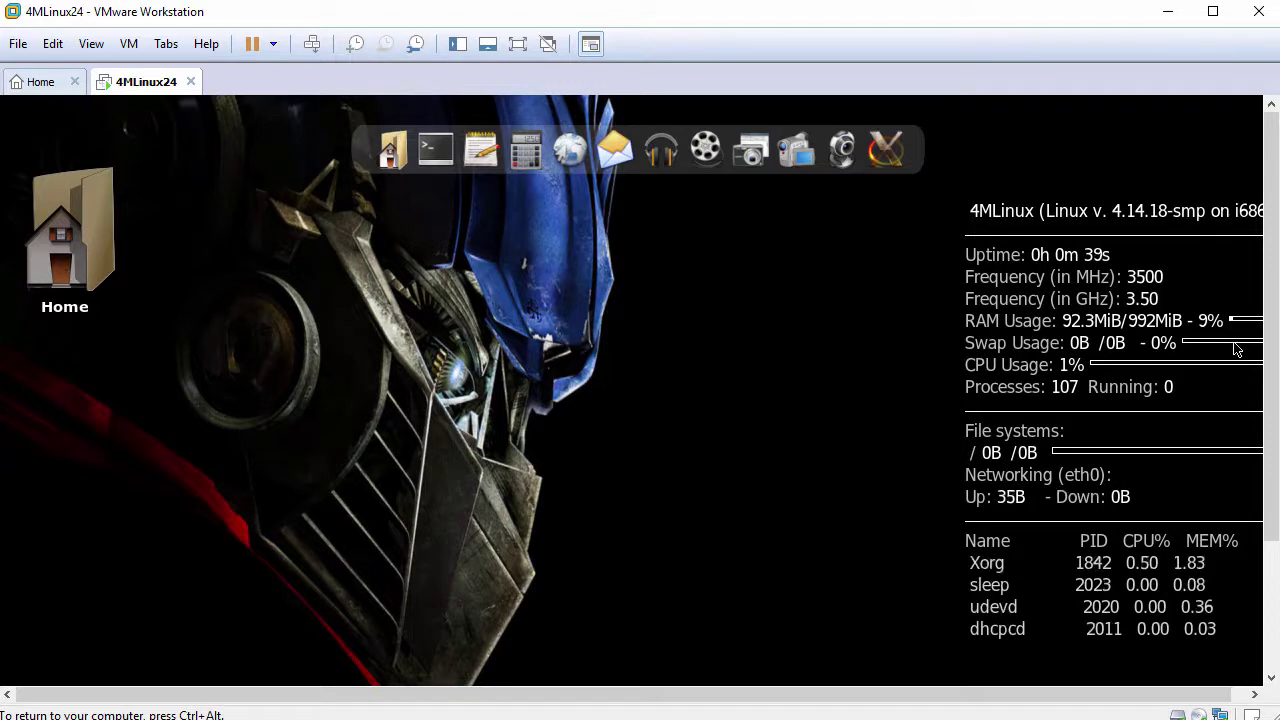
left_click_drag(1274, 351, 1276, 300)
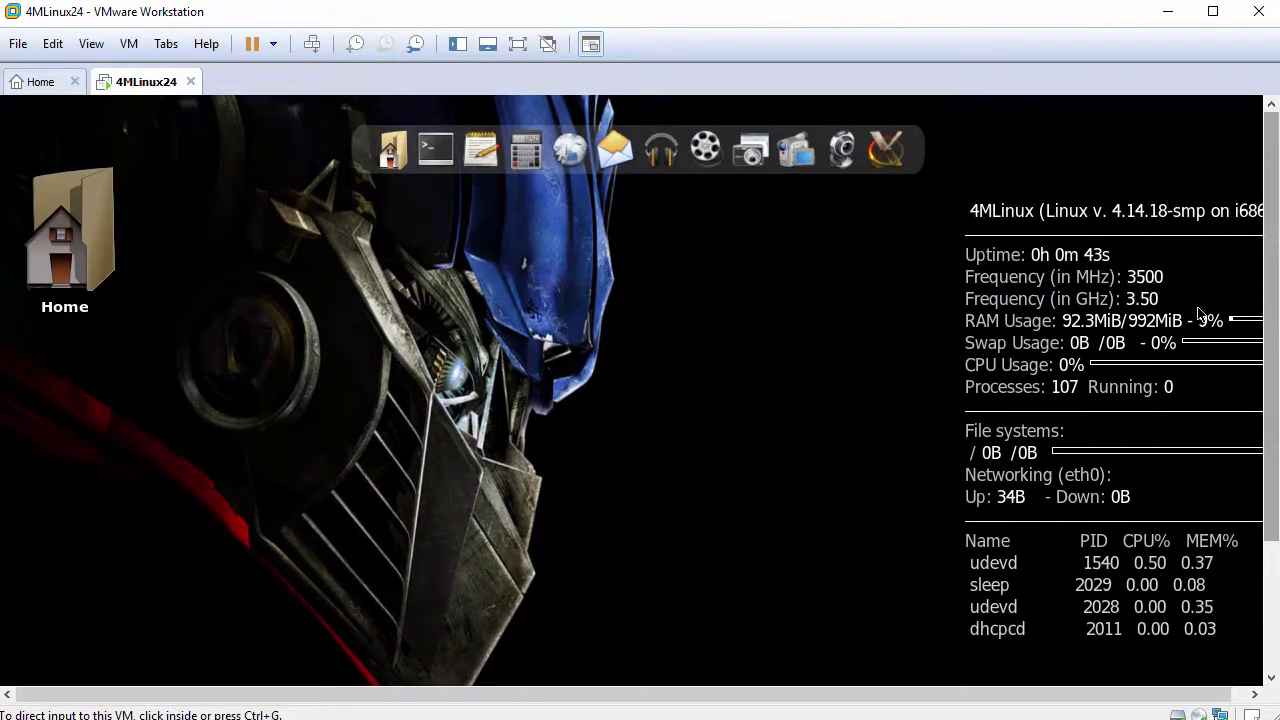
right_click(757, 289)
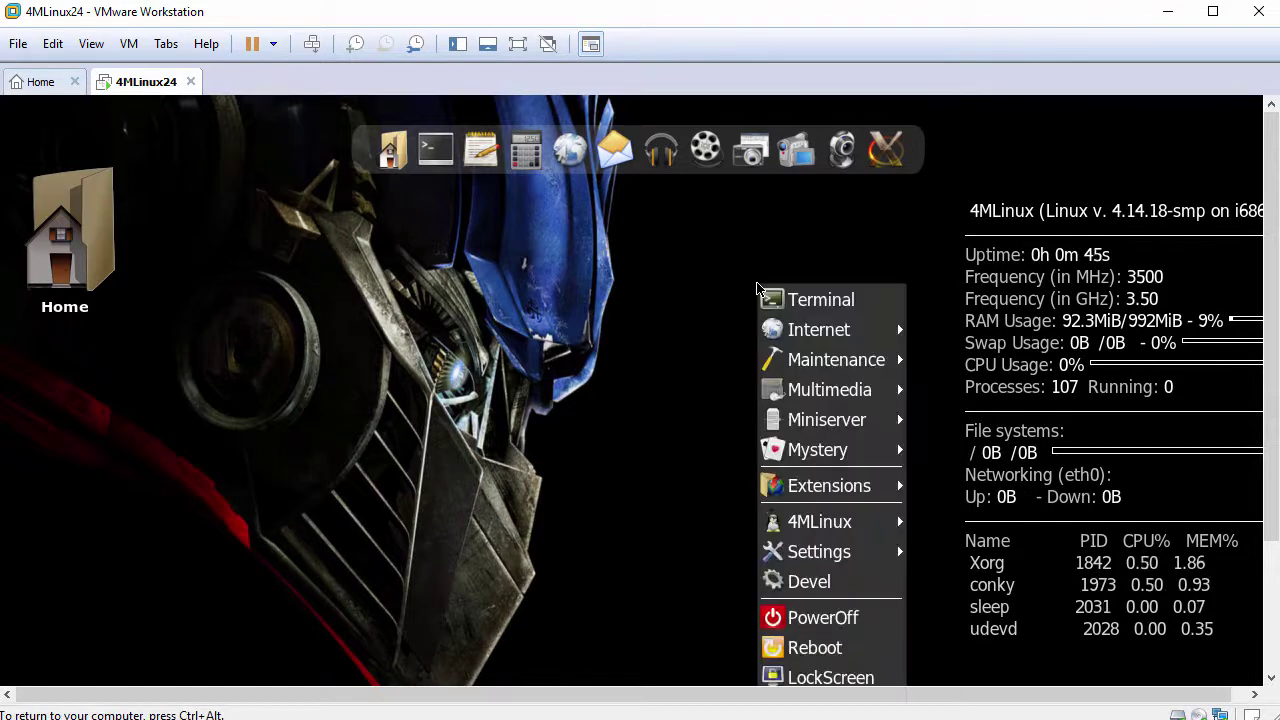
mouse_move(815, 365)
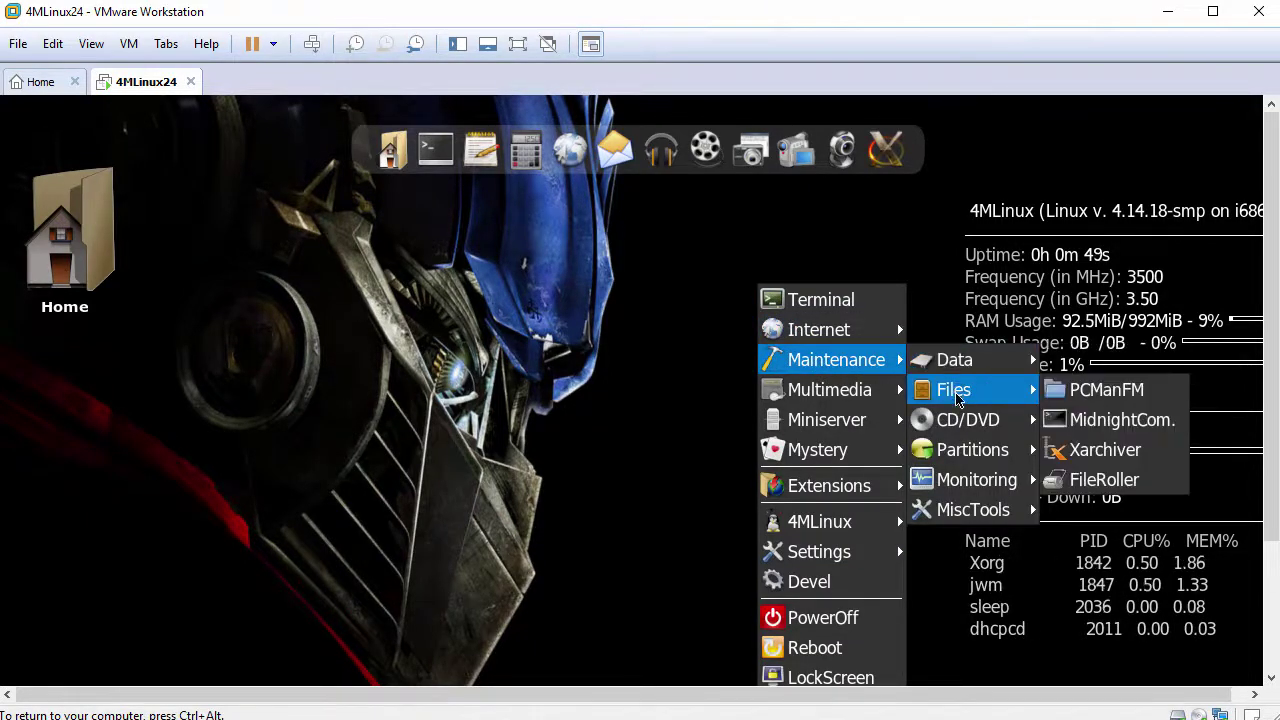
mouse_move(975, 448)
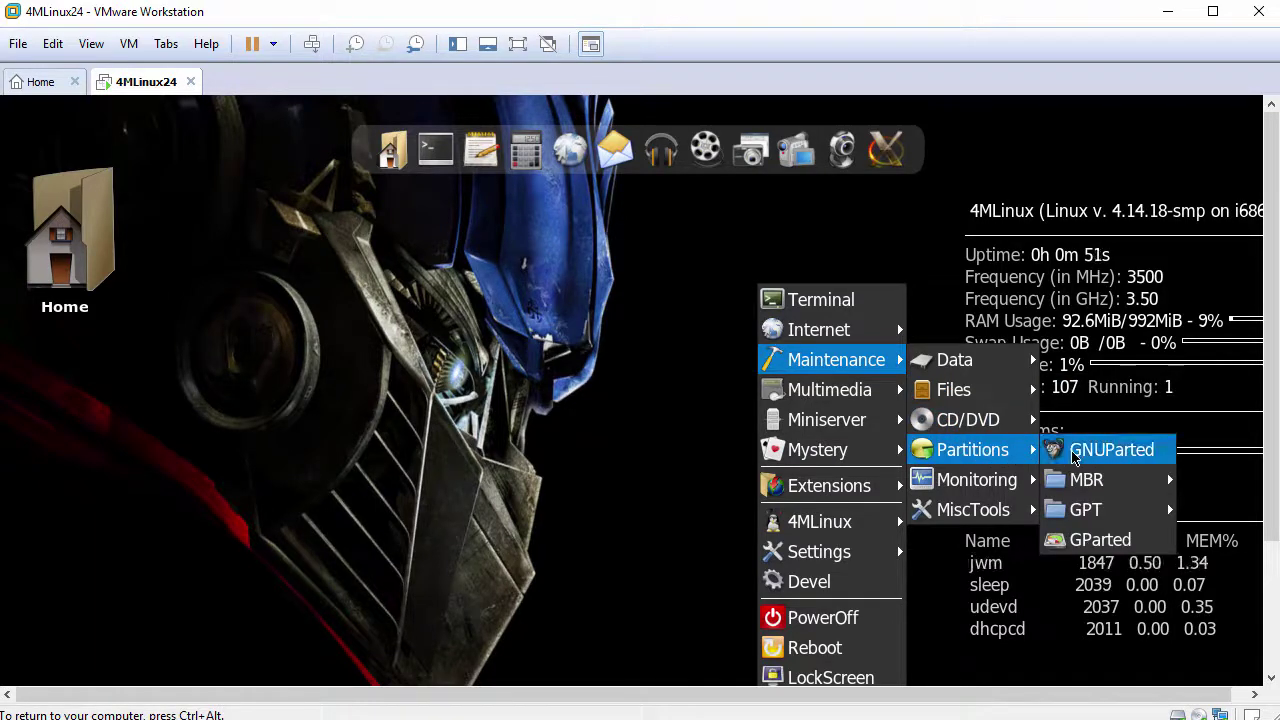
left_click(1100, 540)
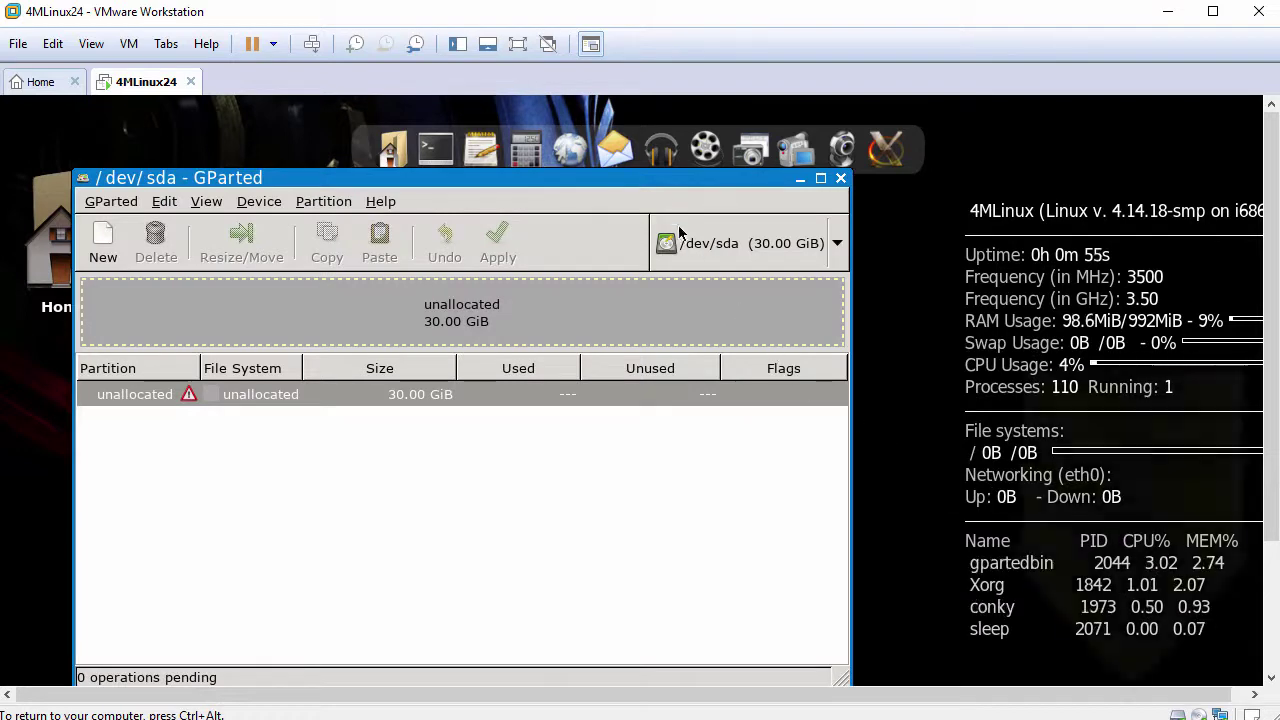
Create a new msdos partition table on /dev/sda
left_click_drag(659, 177, 680, 143)
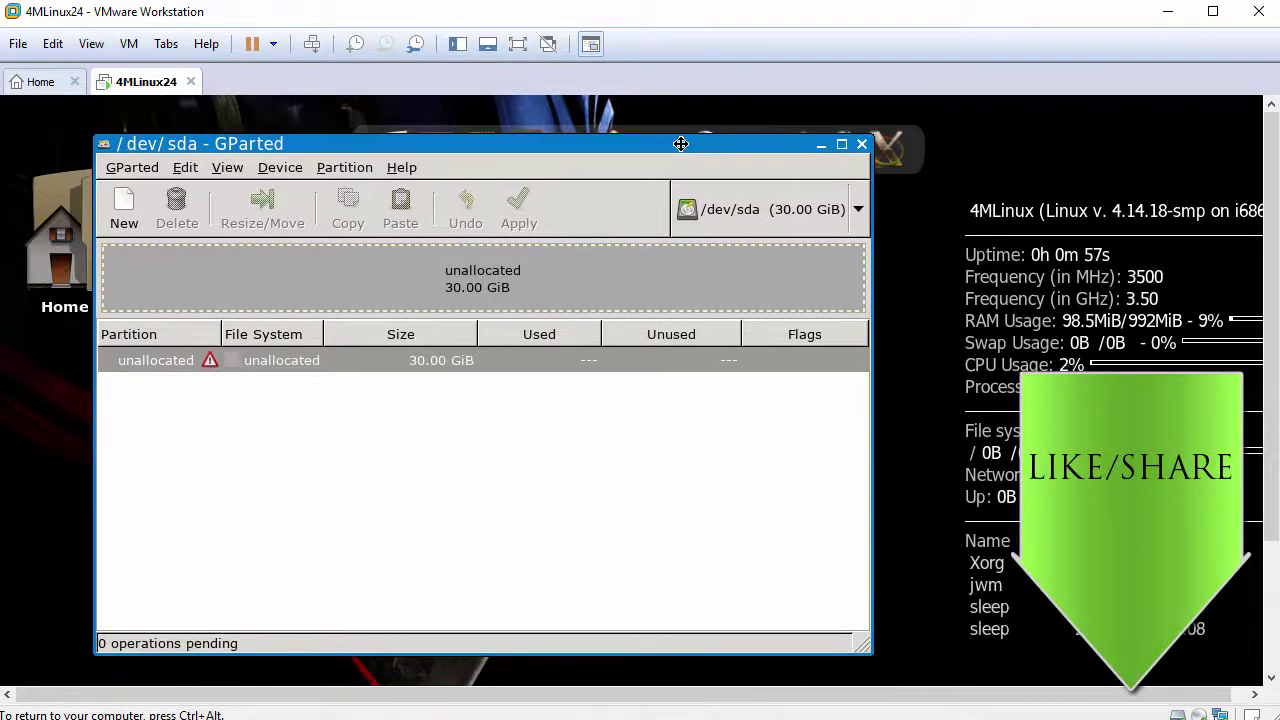
left_click(285, 168)
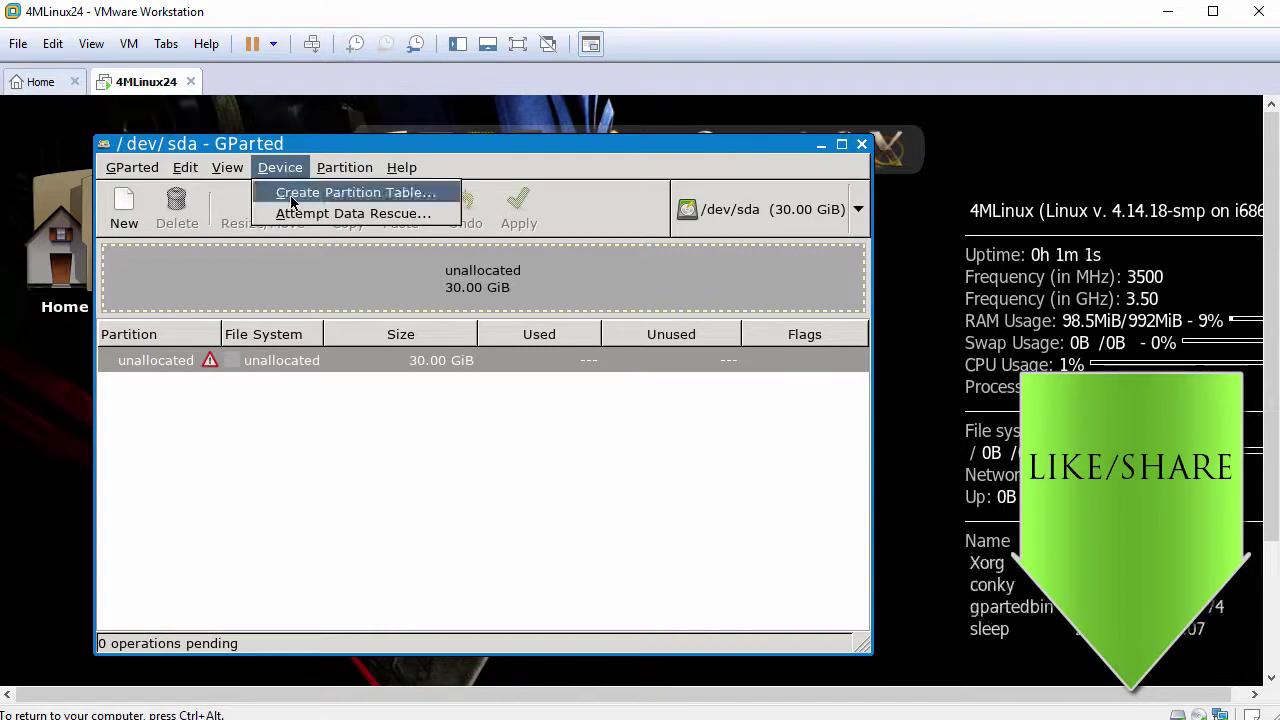
left_click(291, 193)
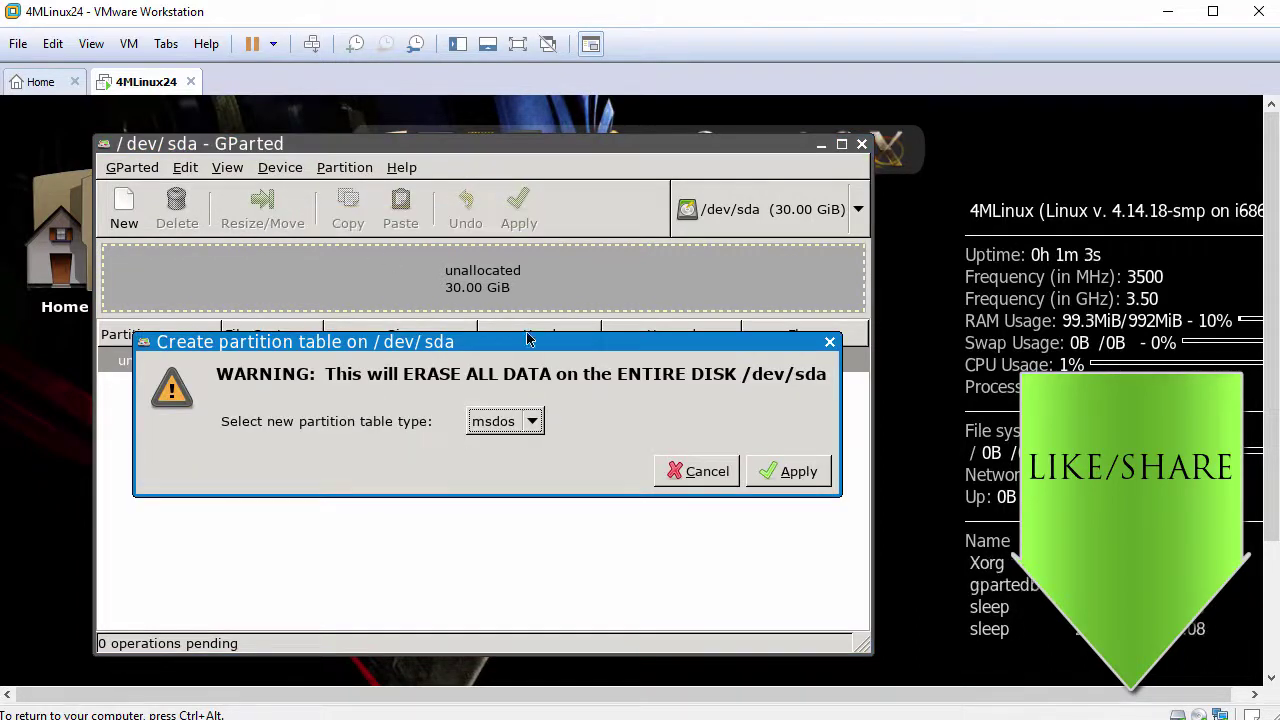
left_click(790, 471)
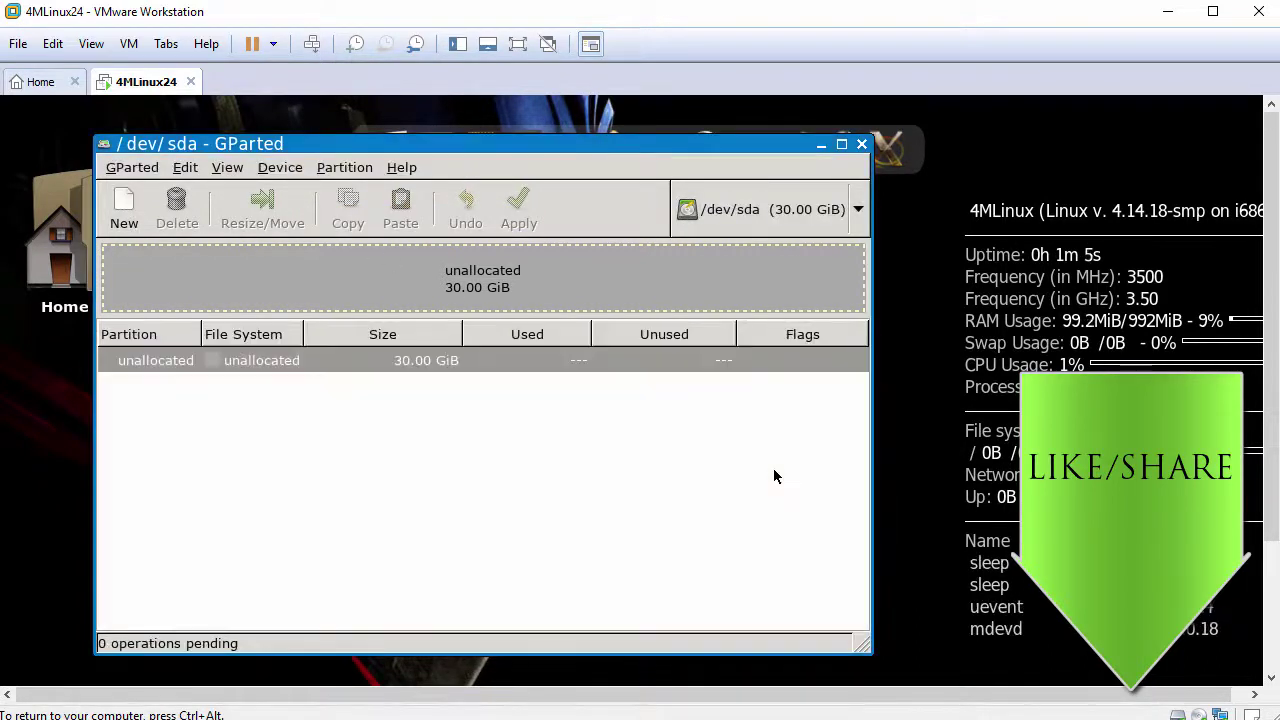
Add a full-size 30 GiB ext4 primary partition in the unallocated space
left_click(391, 363)
right_click(391, 367)
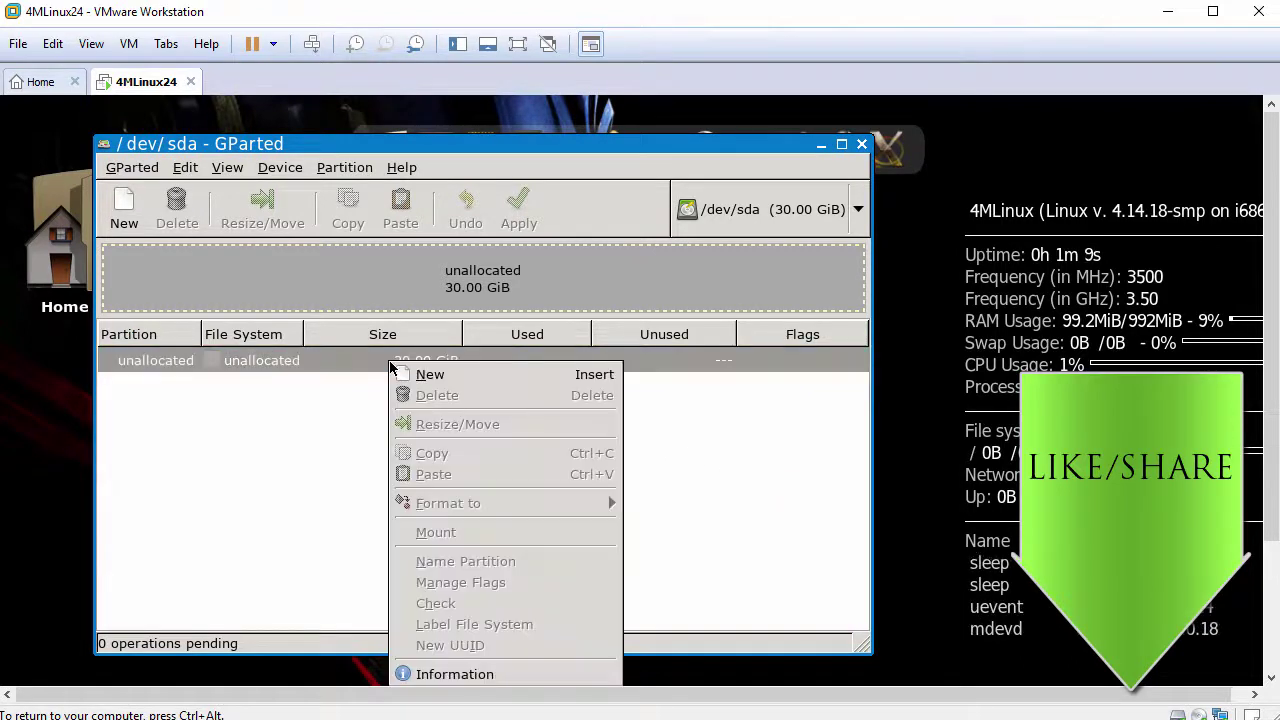
left_click(458, 376)
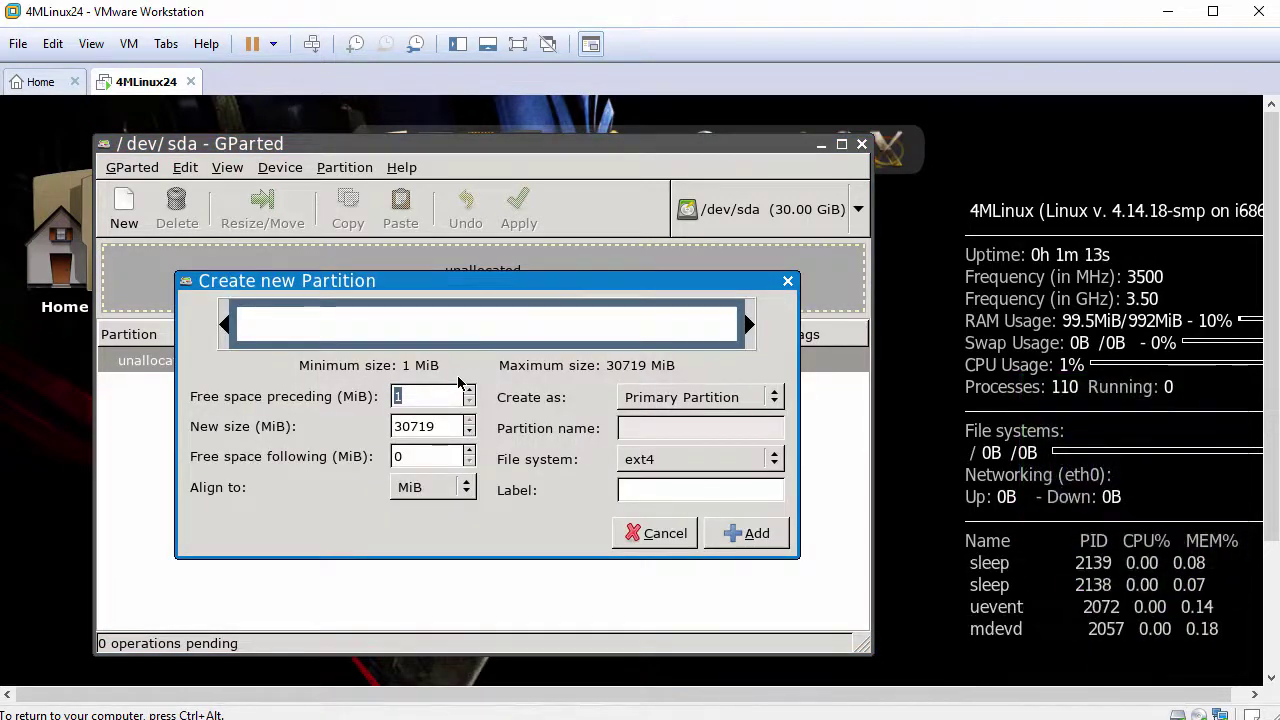
left_click(756, 533)
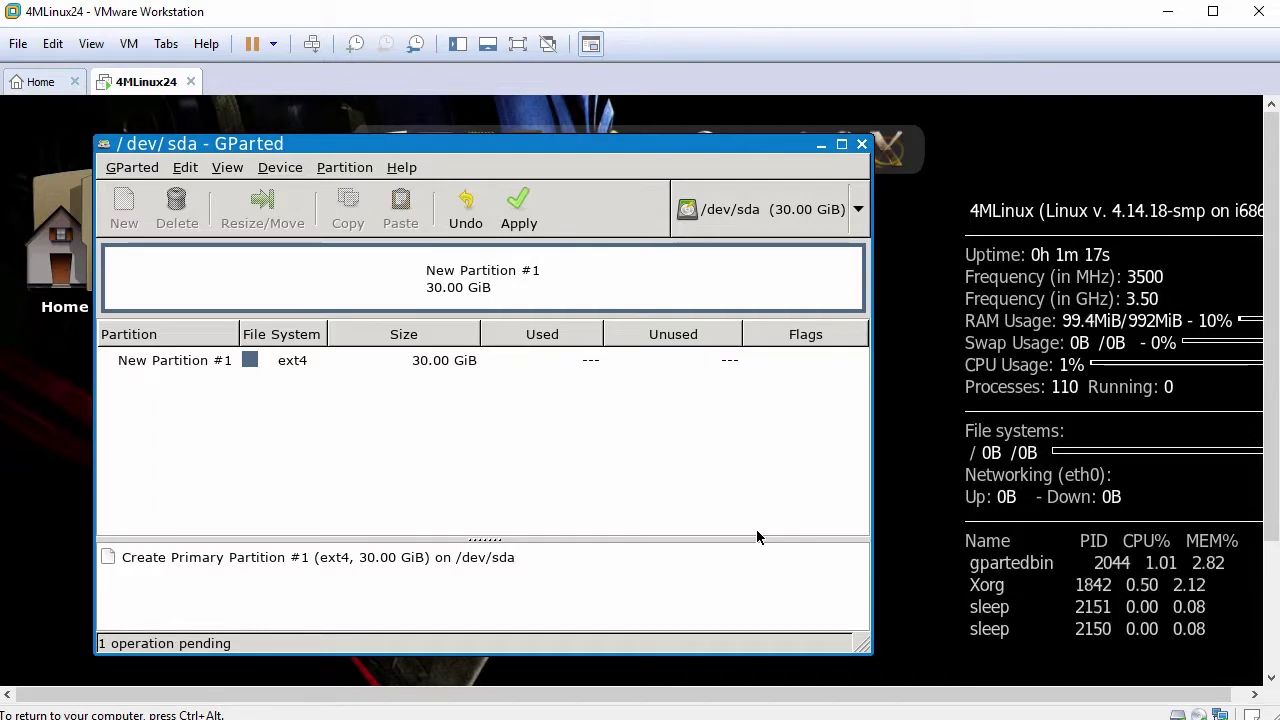
Apply the pending operation to disk, then select the new /dev/sda1 partition
left_click(531, 222)
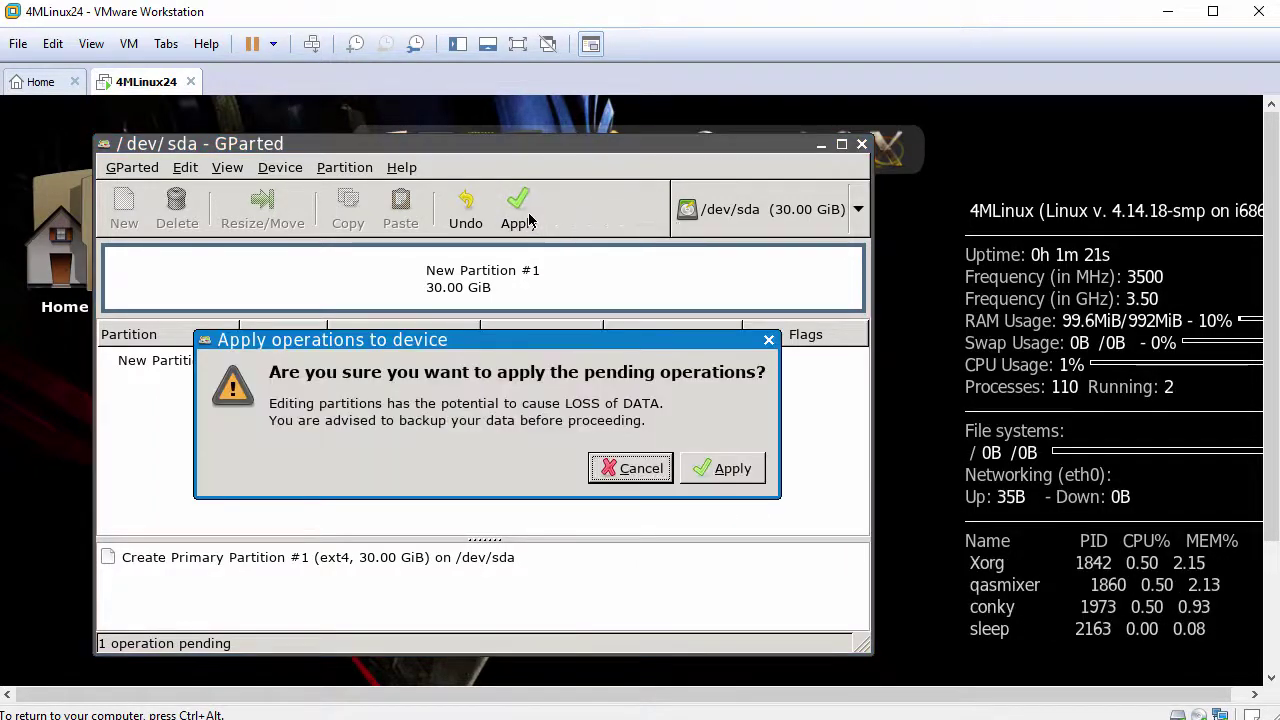
left_click(713, 476)
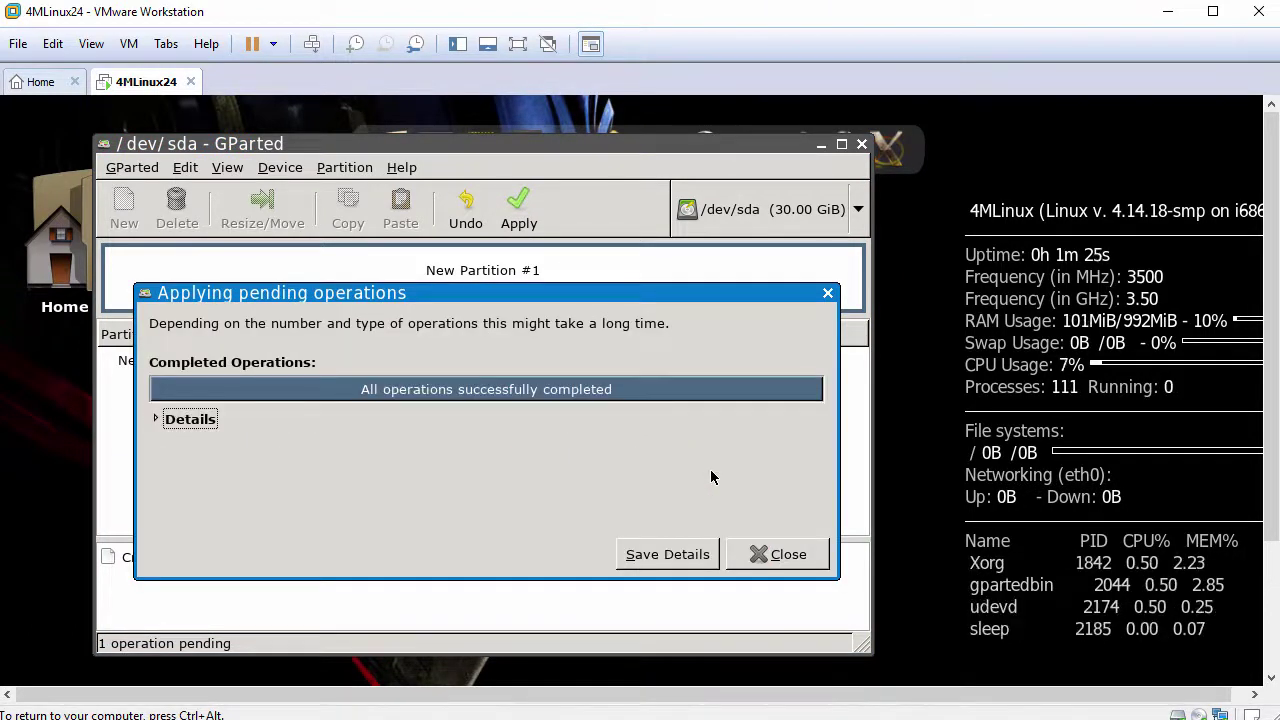
left_click(778, 554)
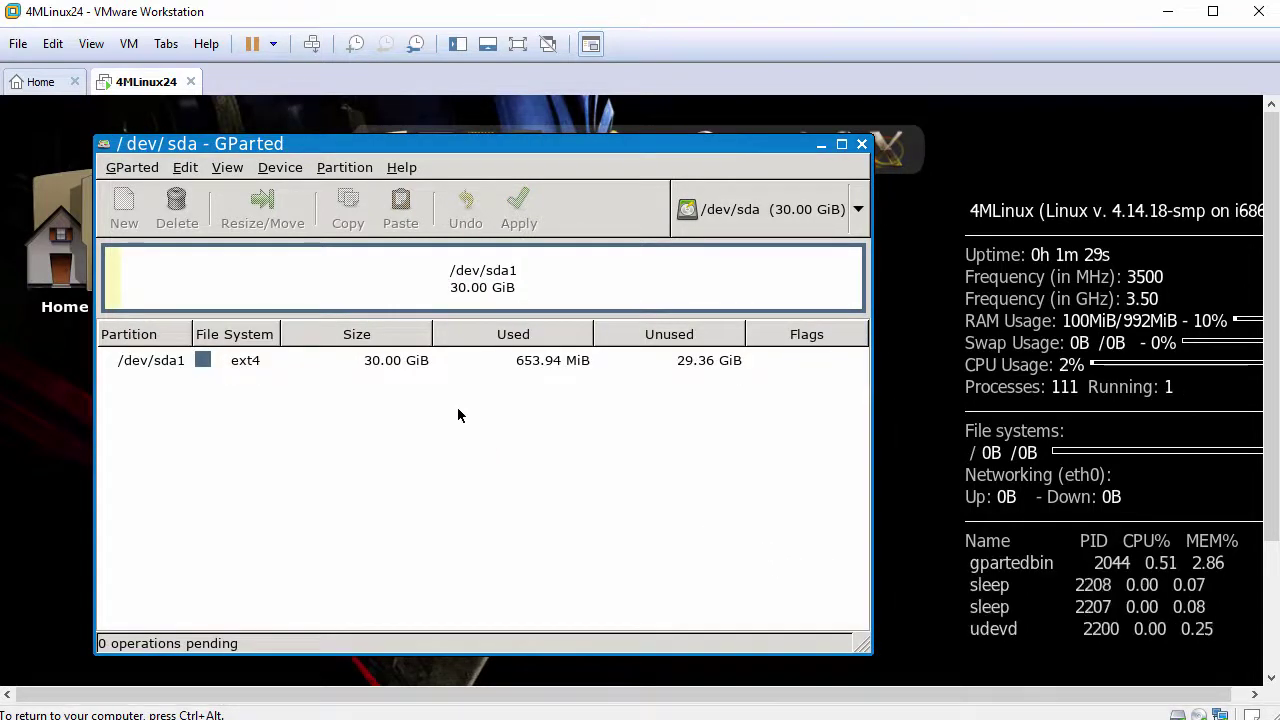
left_click(392, 366)
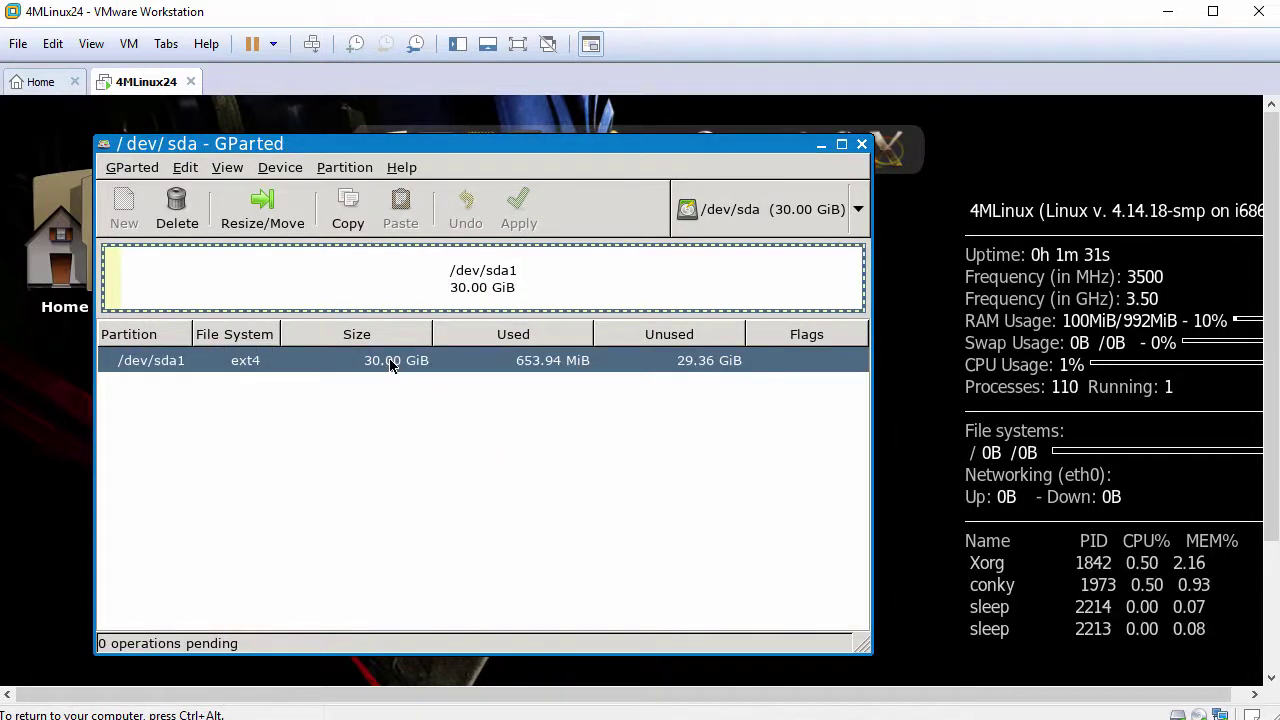
Turn on the boot flag for /dev/sda1 through Manage Flags, then close GParted
right_click(391, 366)
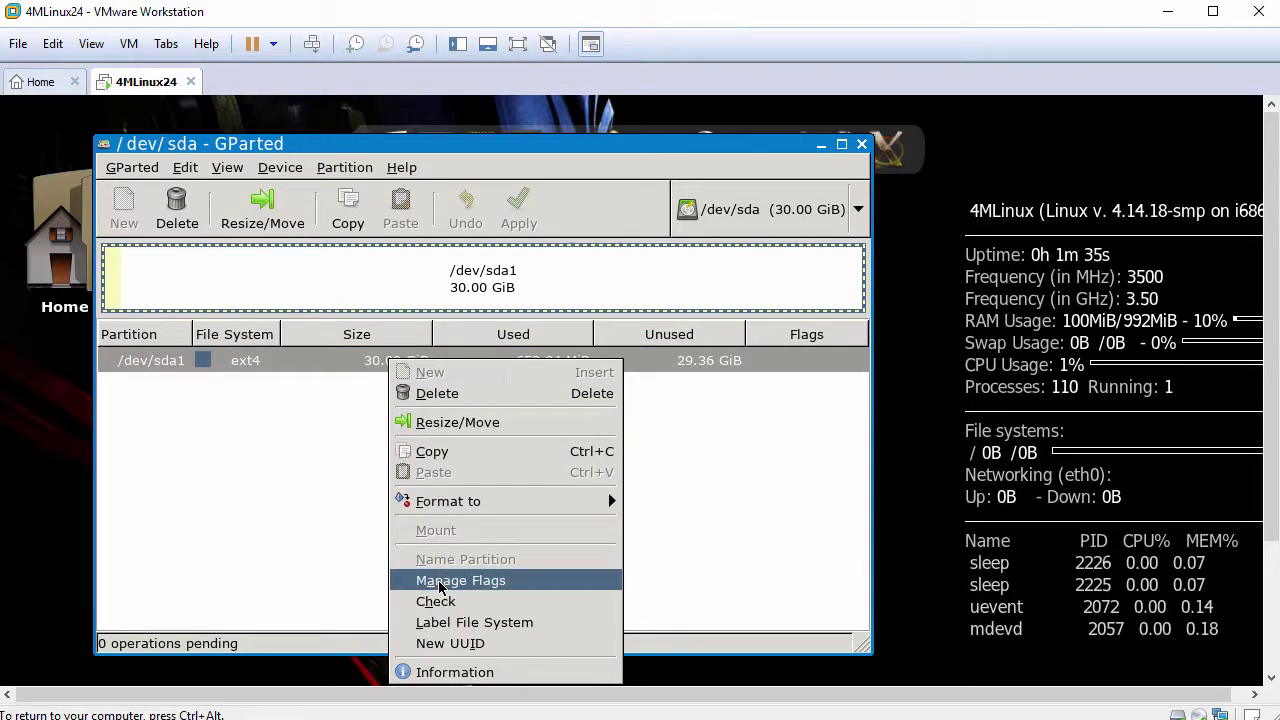
left_click(441, 584)
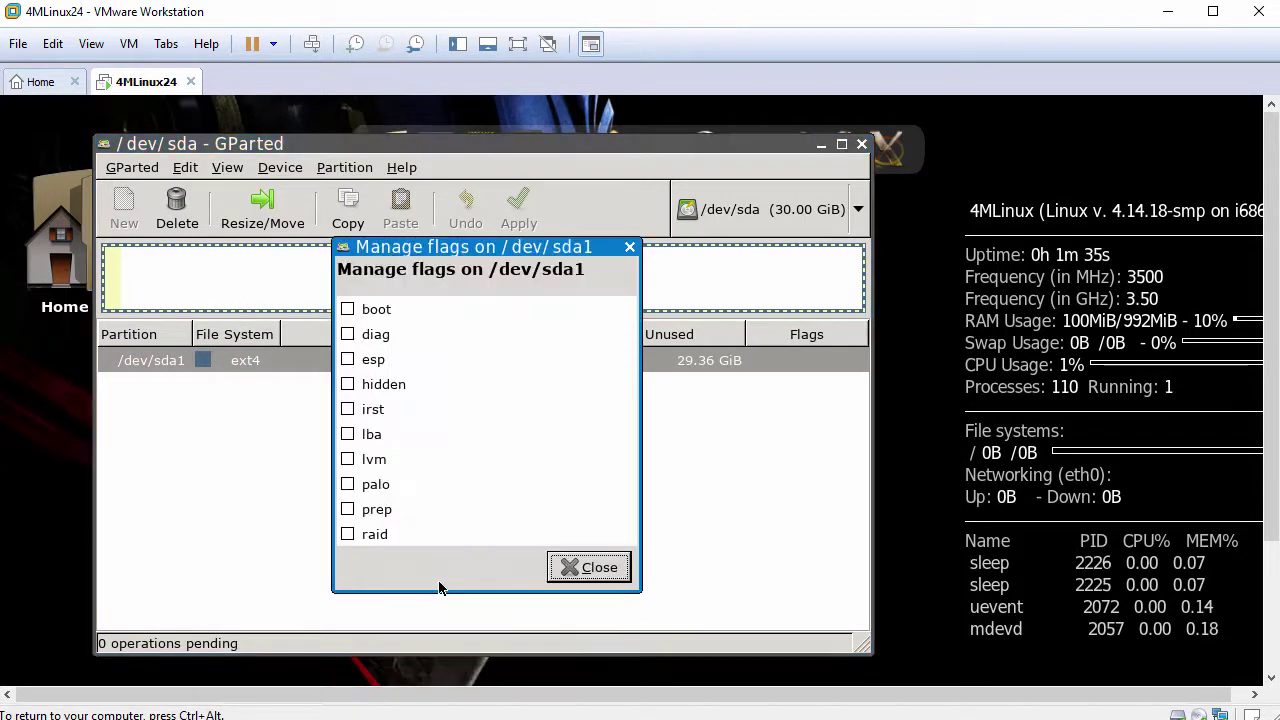
left_click(347, 310)
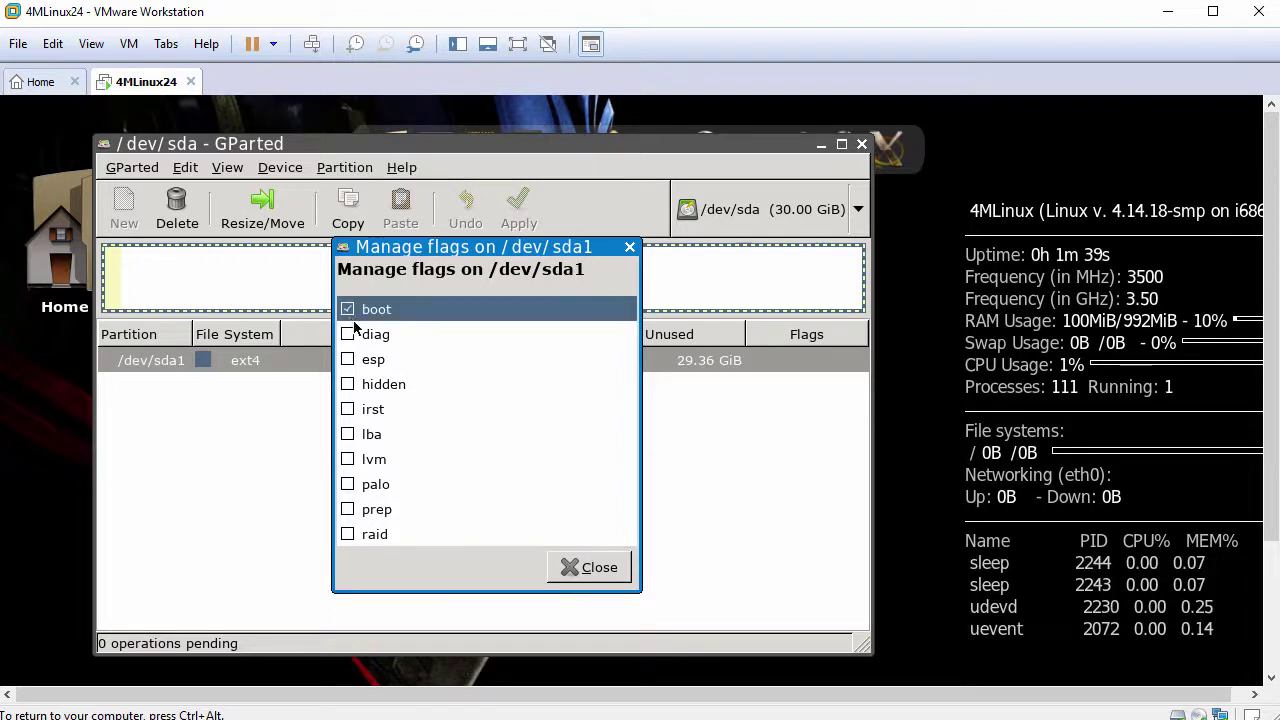
left_click(589, 567)
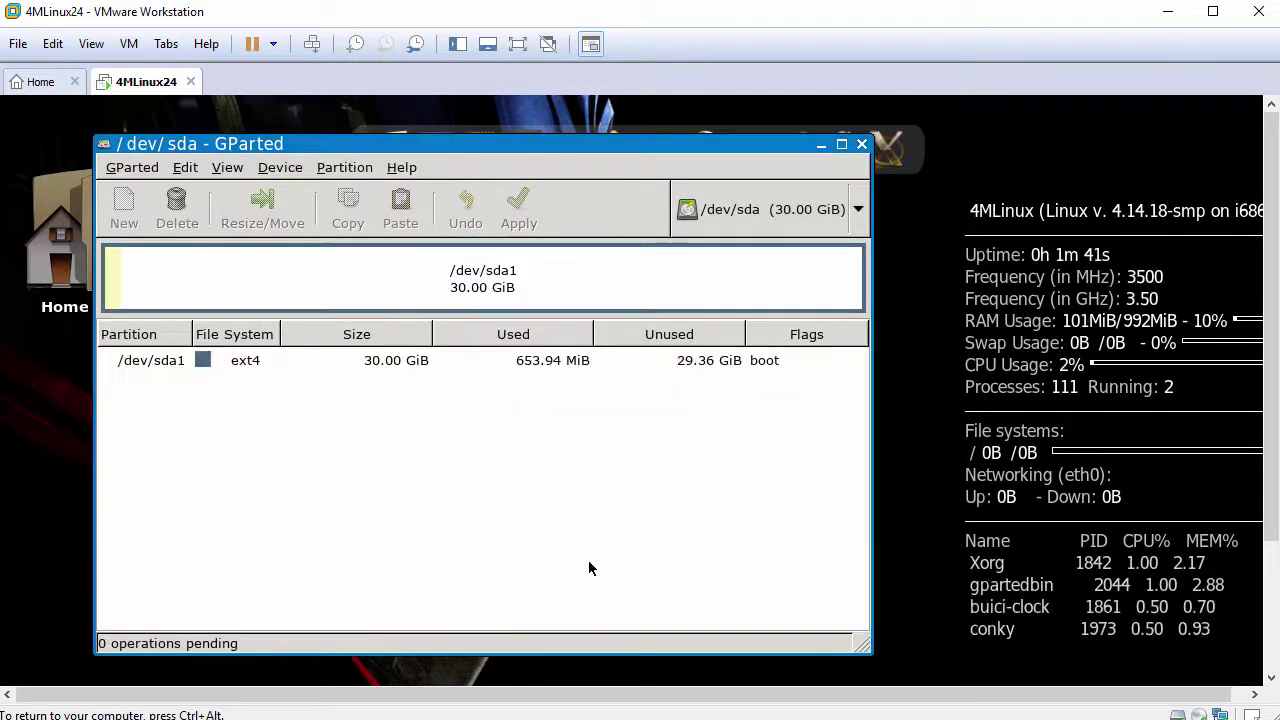
left_click(862, 146)
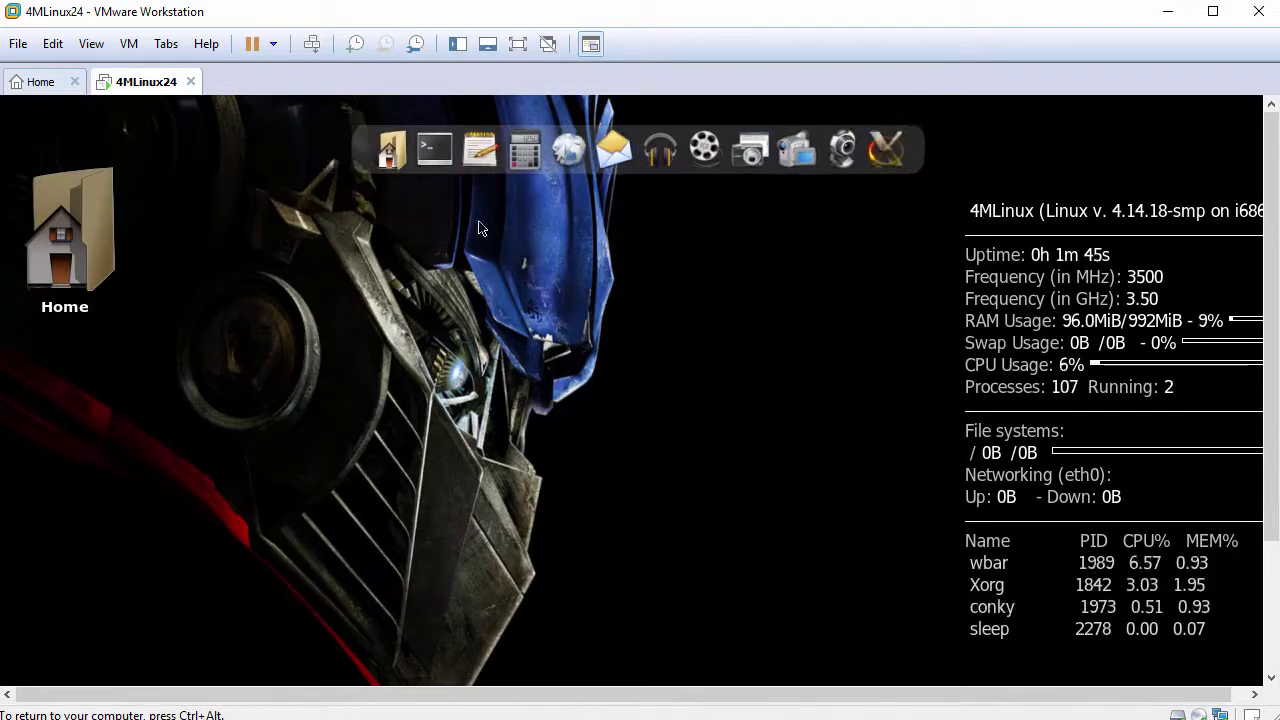
Launch the Installer from the desktop menu's 4MLinux submenu
right_click(343, 213)
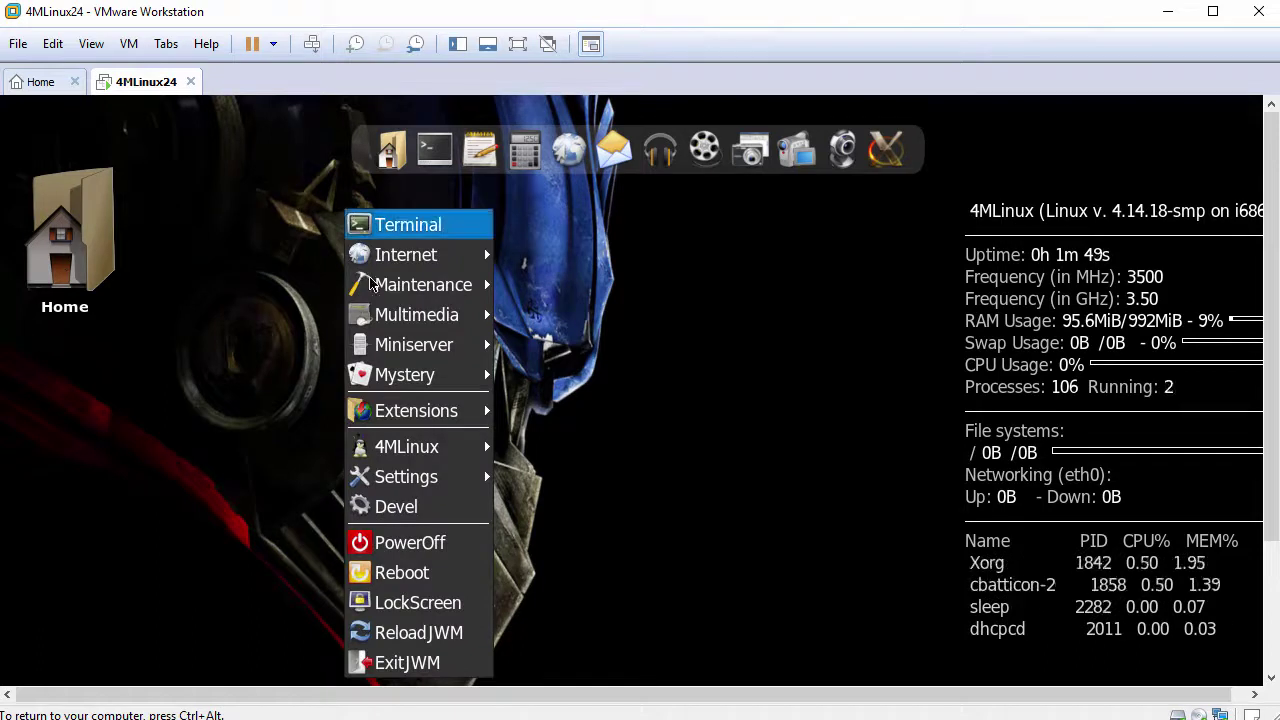
mouse_move(414, 451)
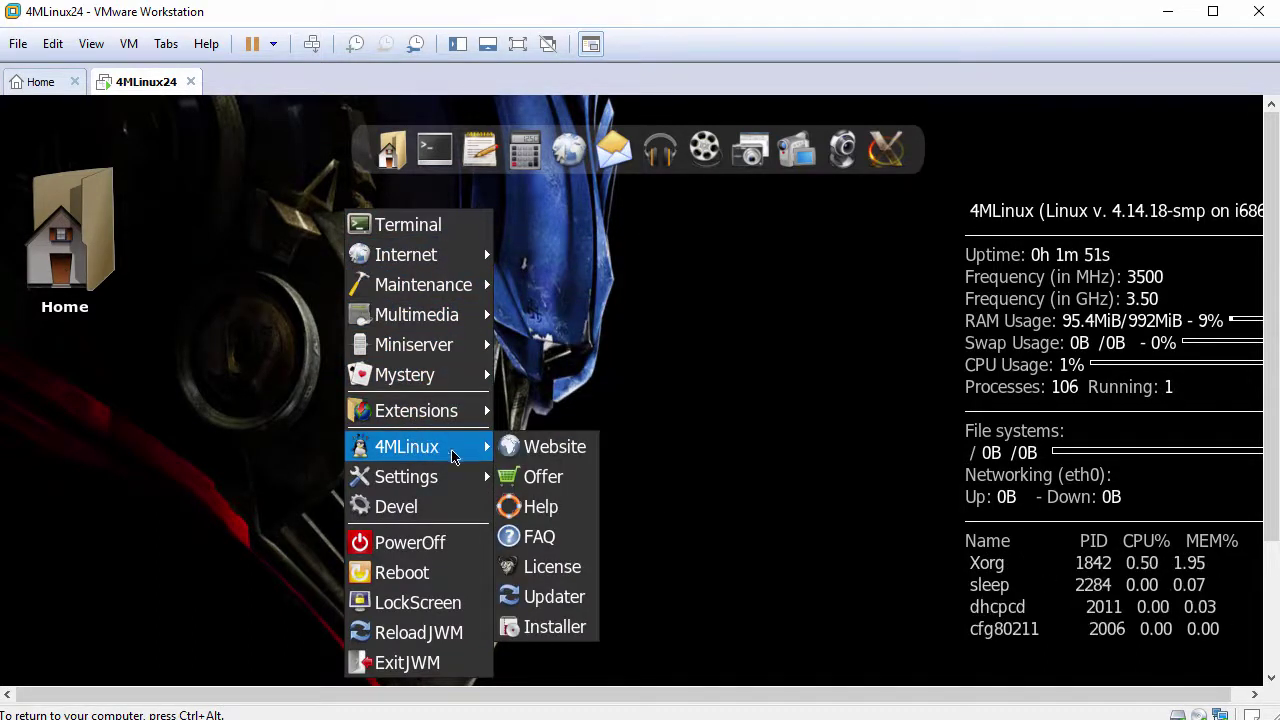
left_click(548, 628)
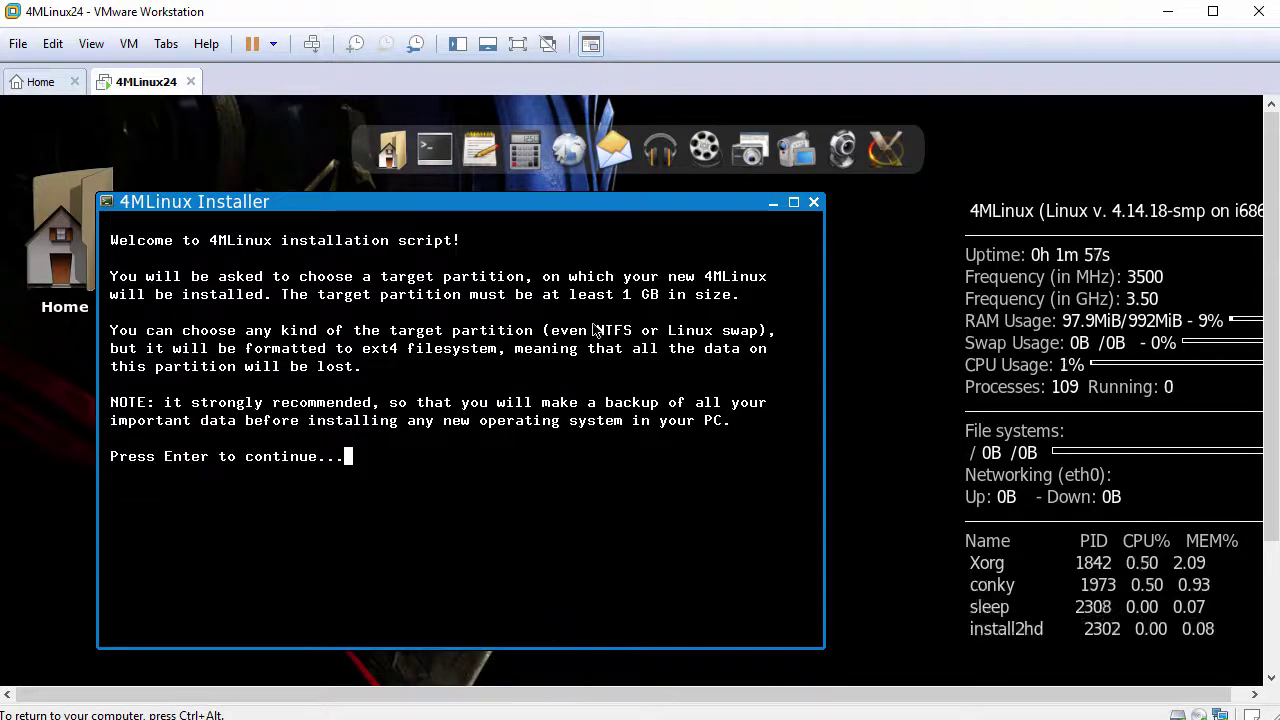
Move the installer window aside, pass the welcome text and choose sda1 as the target partition
left_click_drag(614, 200, 688, 202)
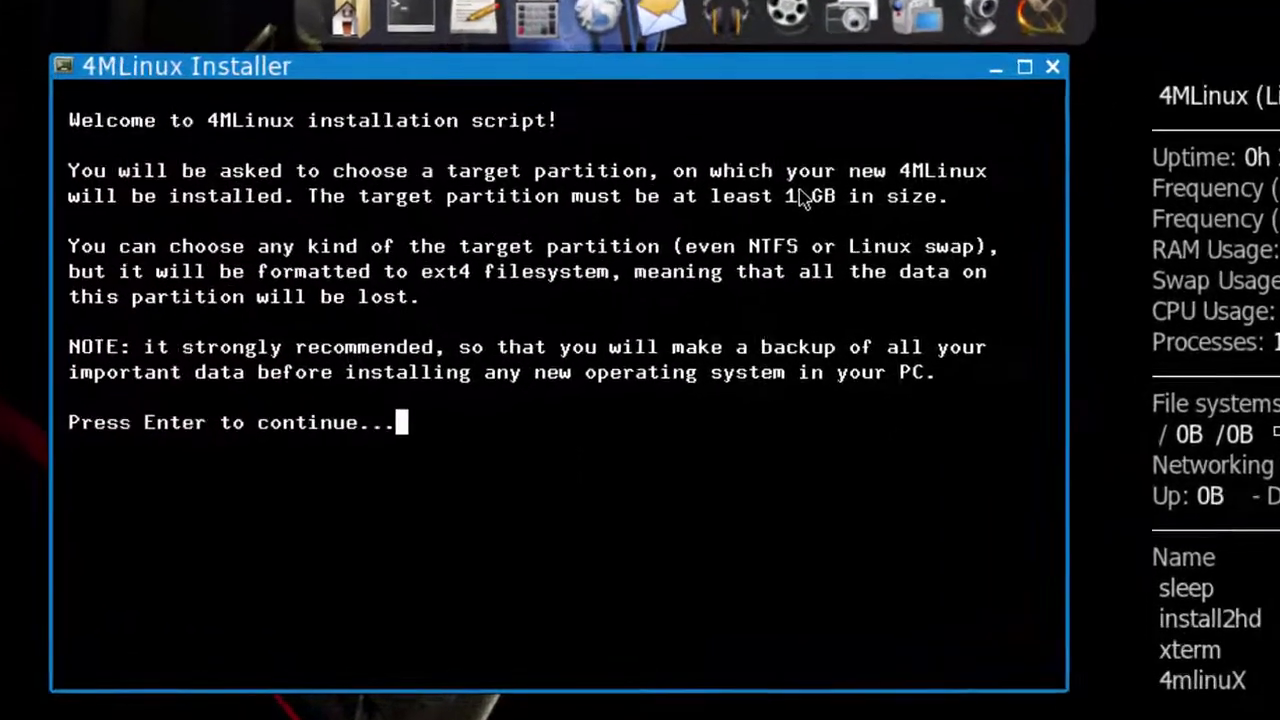
key("Return")
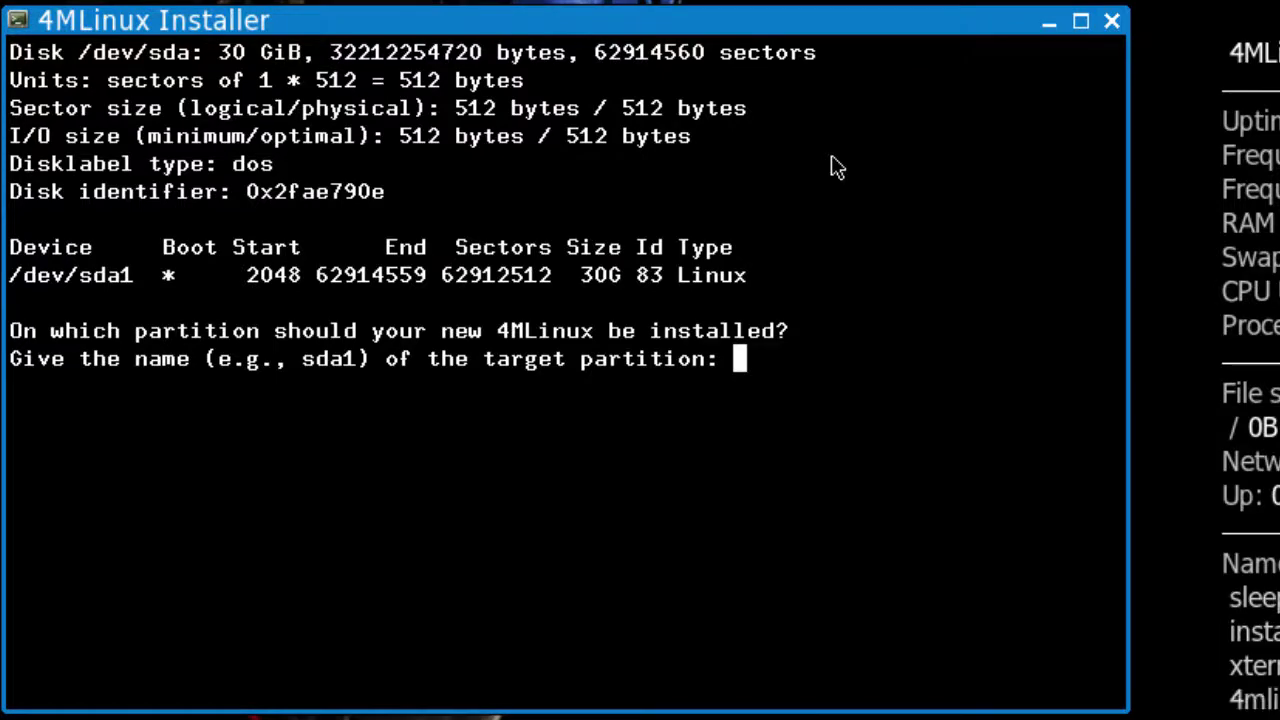
type("sda1")
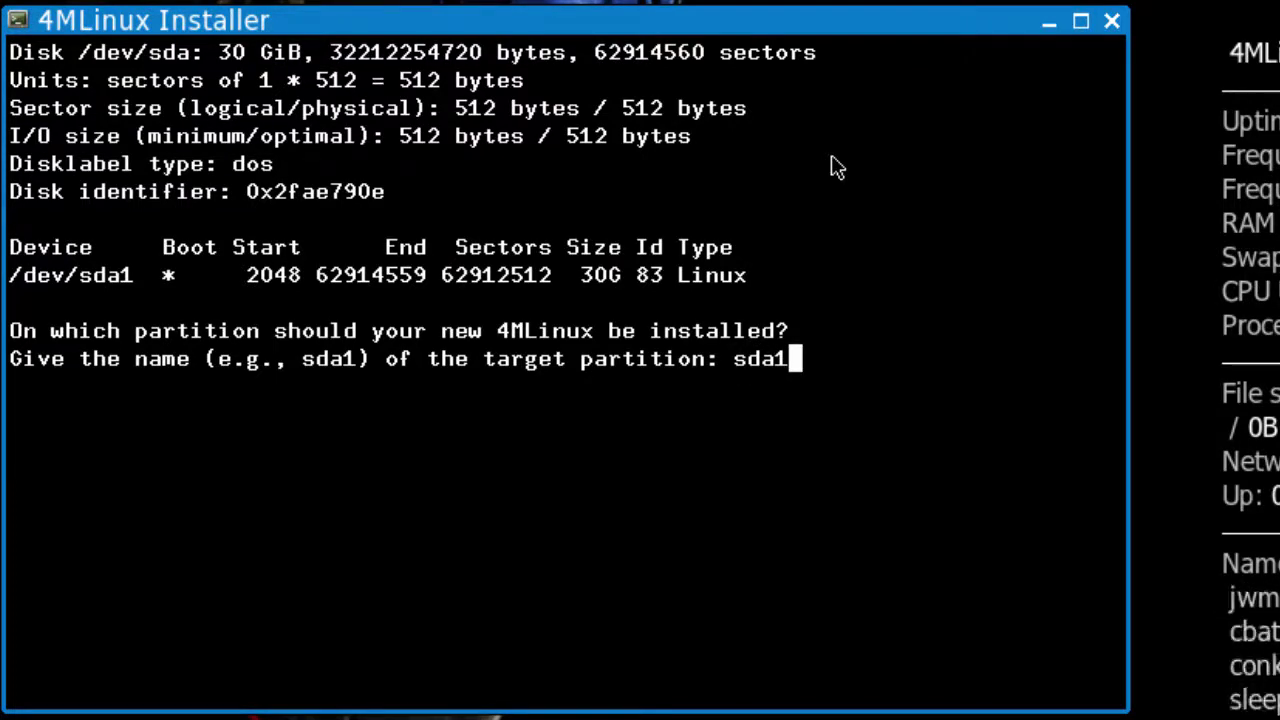
key("Return")
Answer y to ext4 formatting and to 4MLinux as the only OS, accept the boot loader notice, and start installing
type("y")
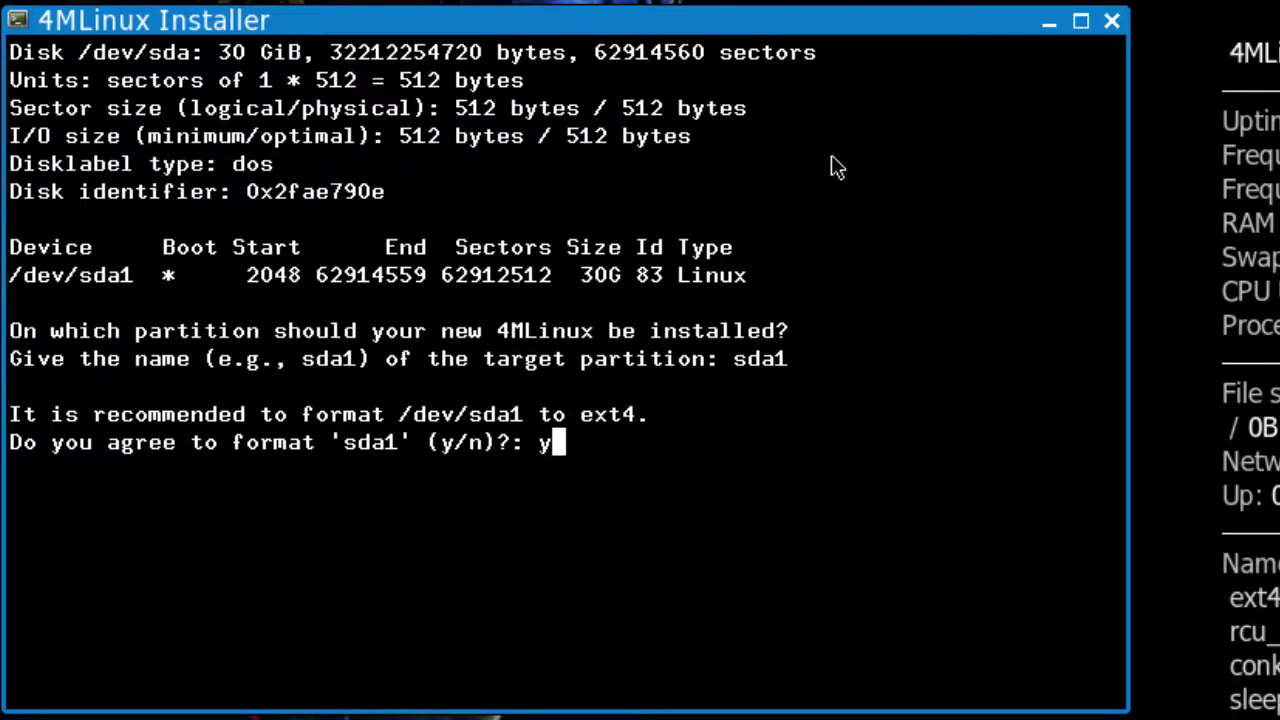
key("Return")
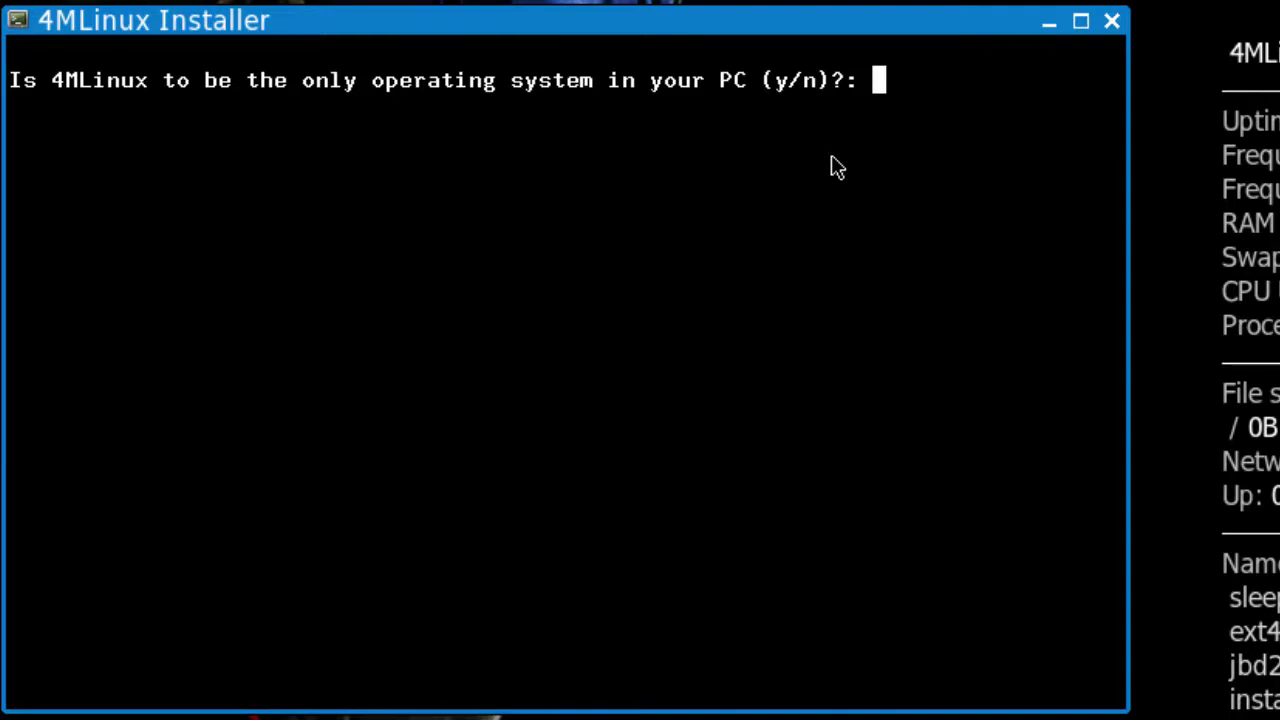
type("y")
key("Return")
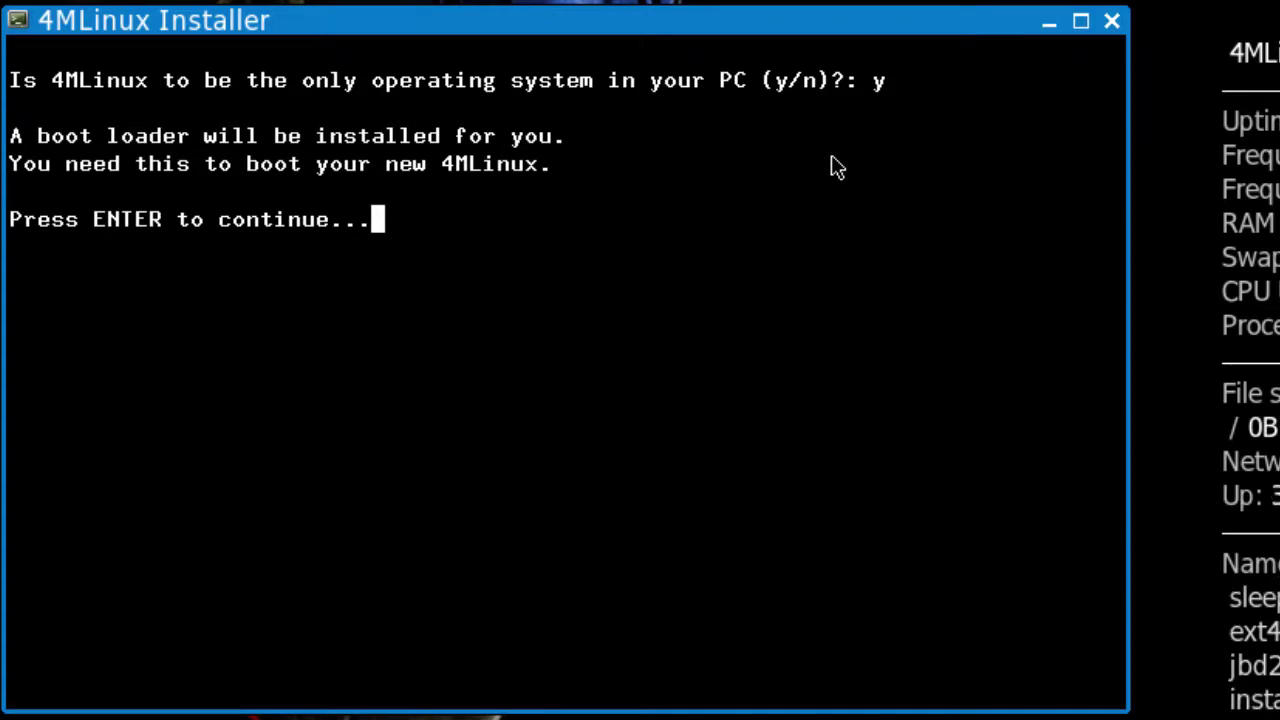
key("Return")
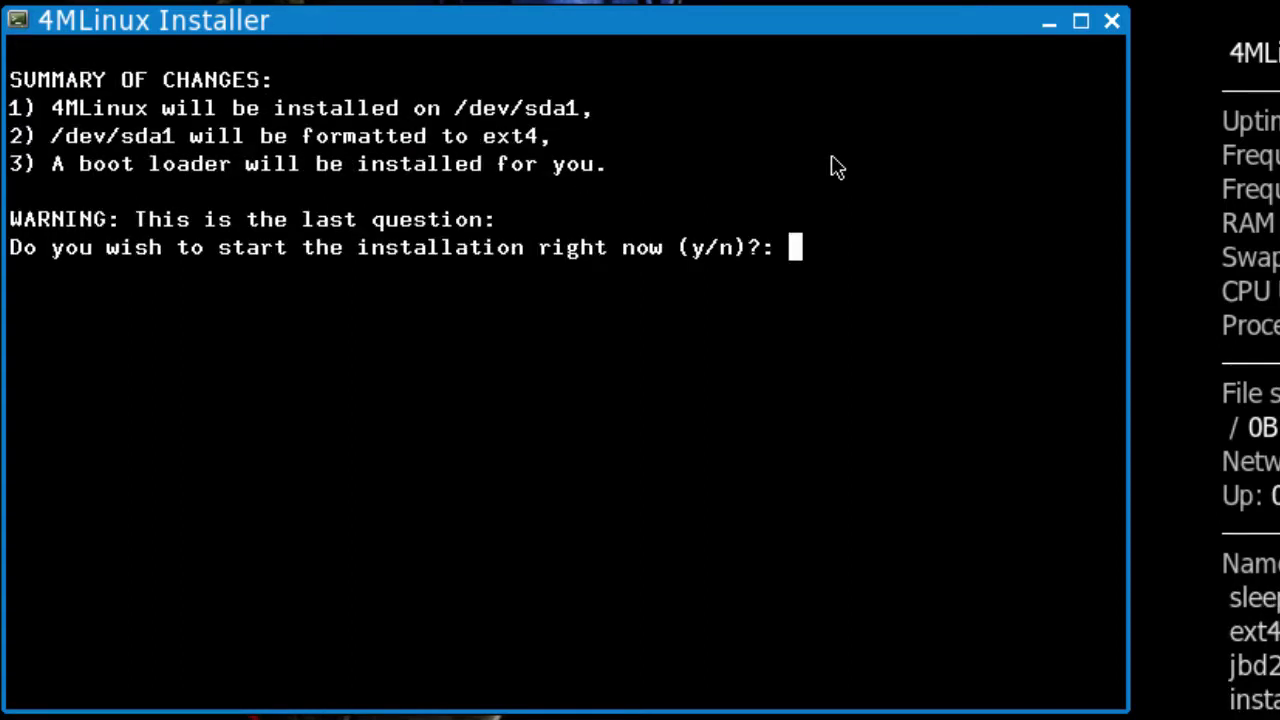
type("y")
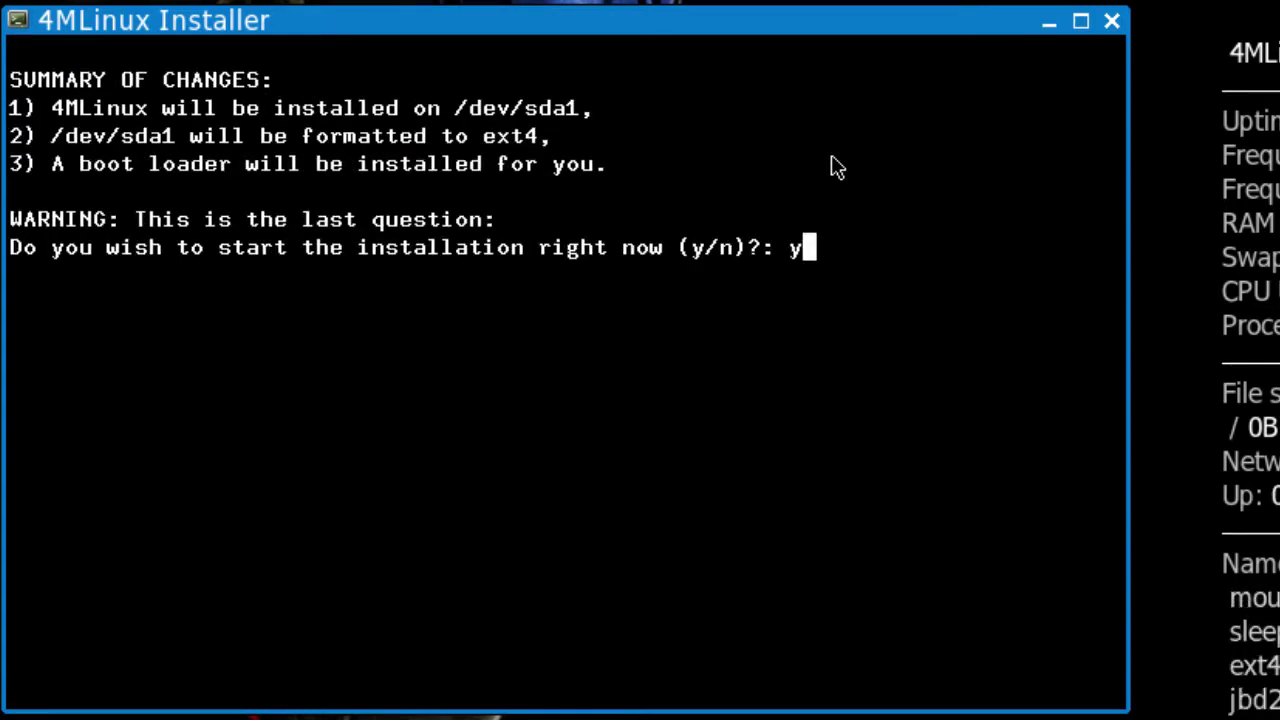
key("Return")
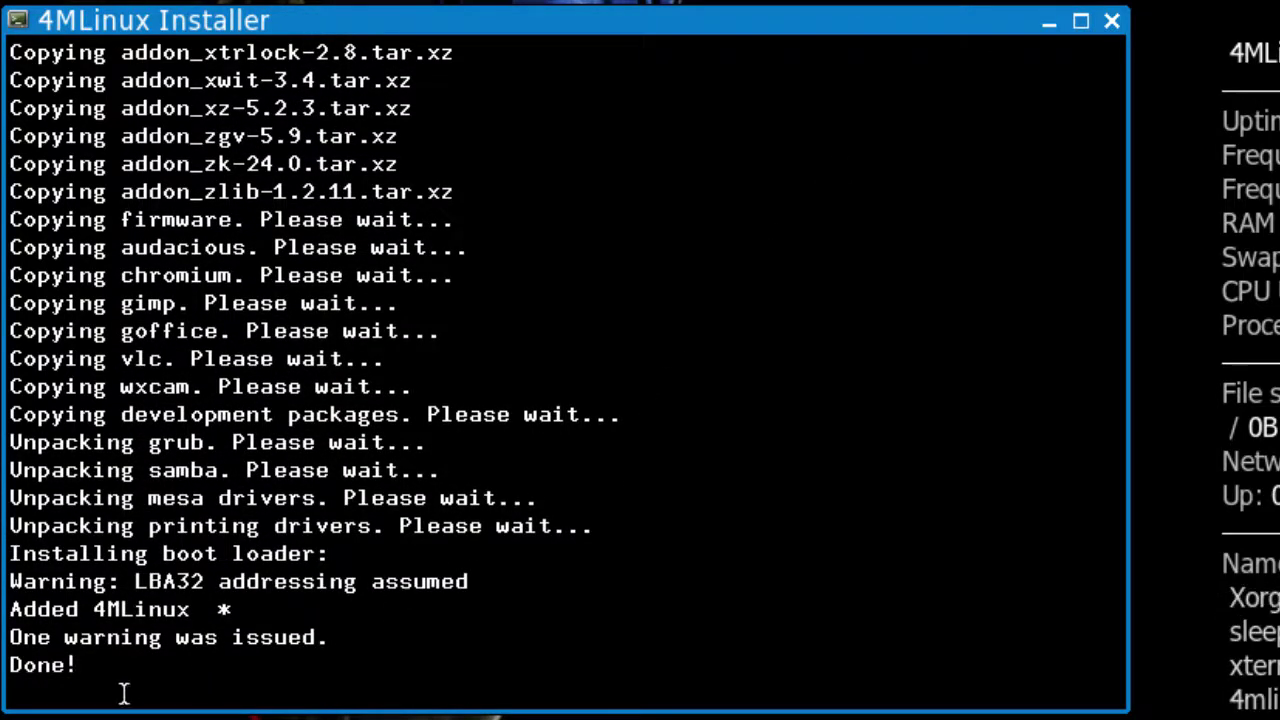
Highlight the Done! message after installation finishes, then close the installer window
left_click_drag(12, 668, 91, 672)
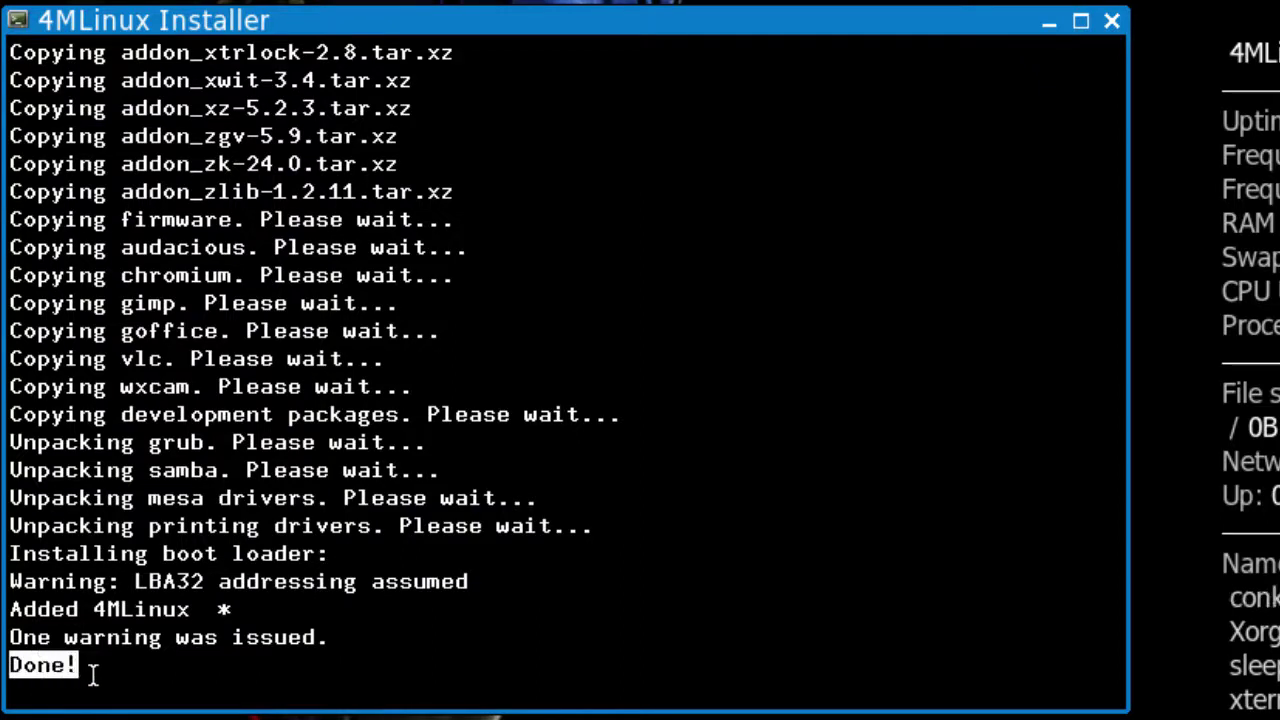
left_click(1112, 22)
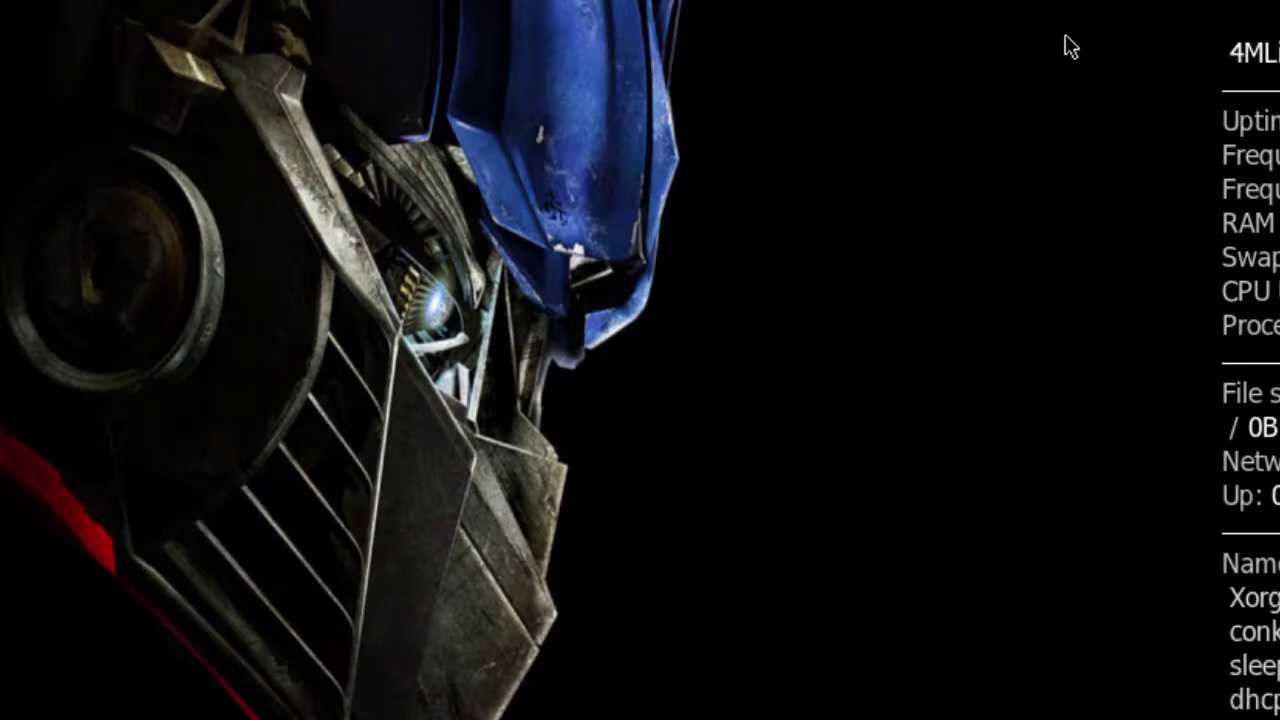
Reboot the VM from the JWM desktop menu, confirming with Yes
right_click(199, 16)
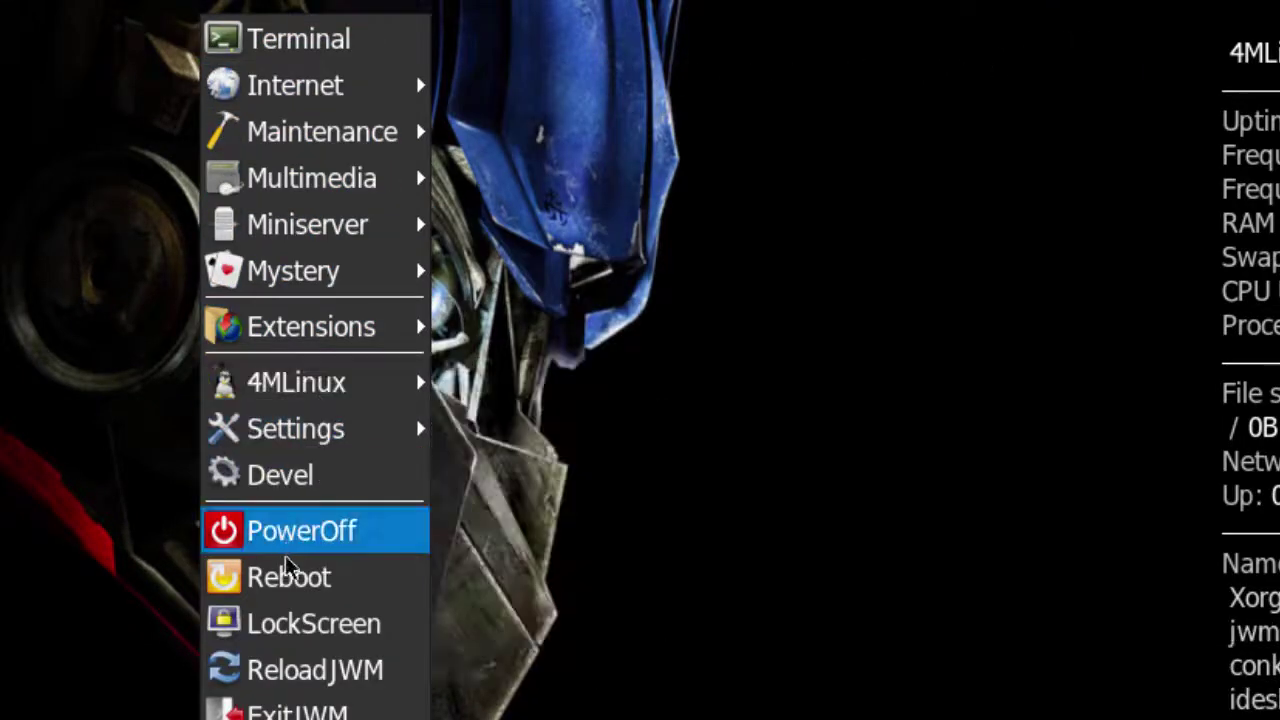
left_click(290, 590)
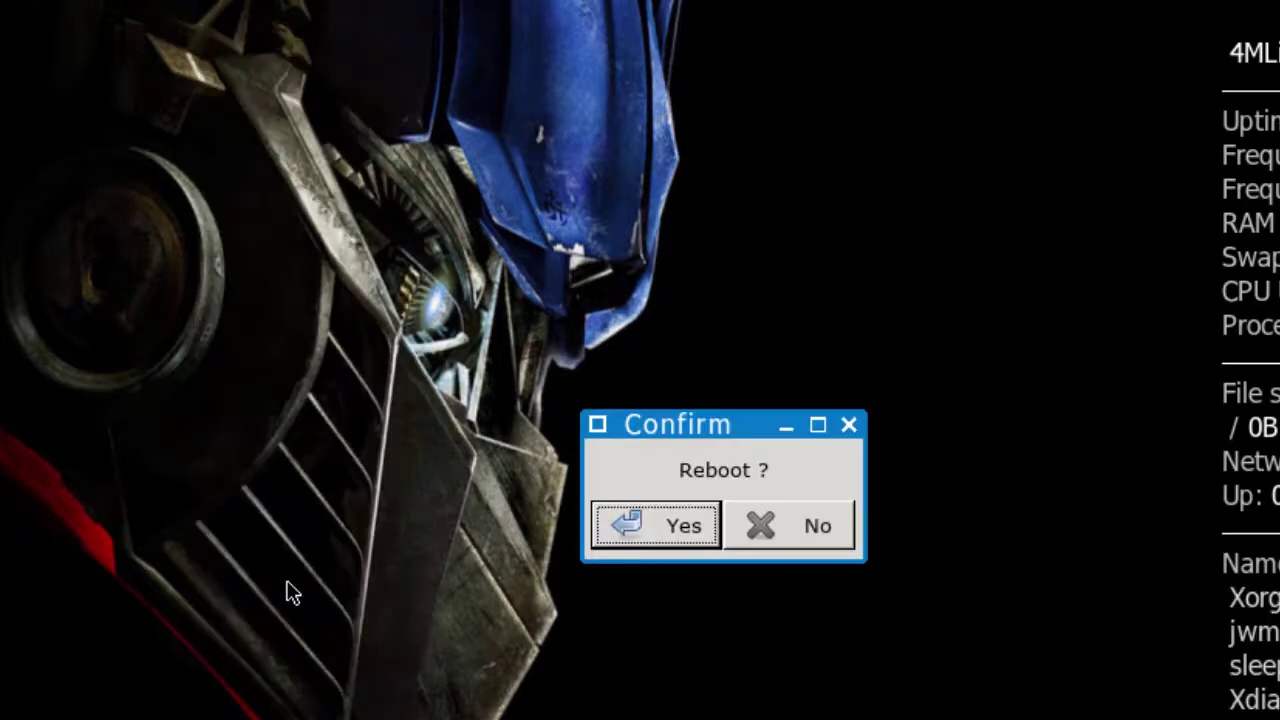
left_click(663, 533)
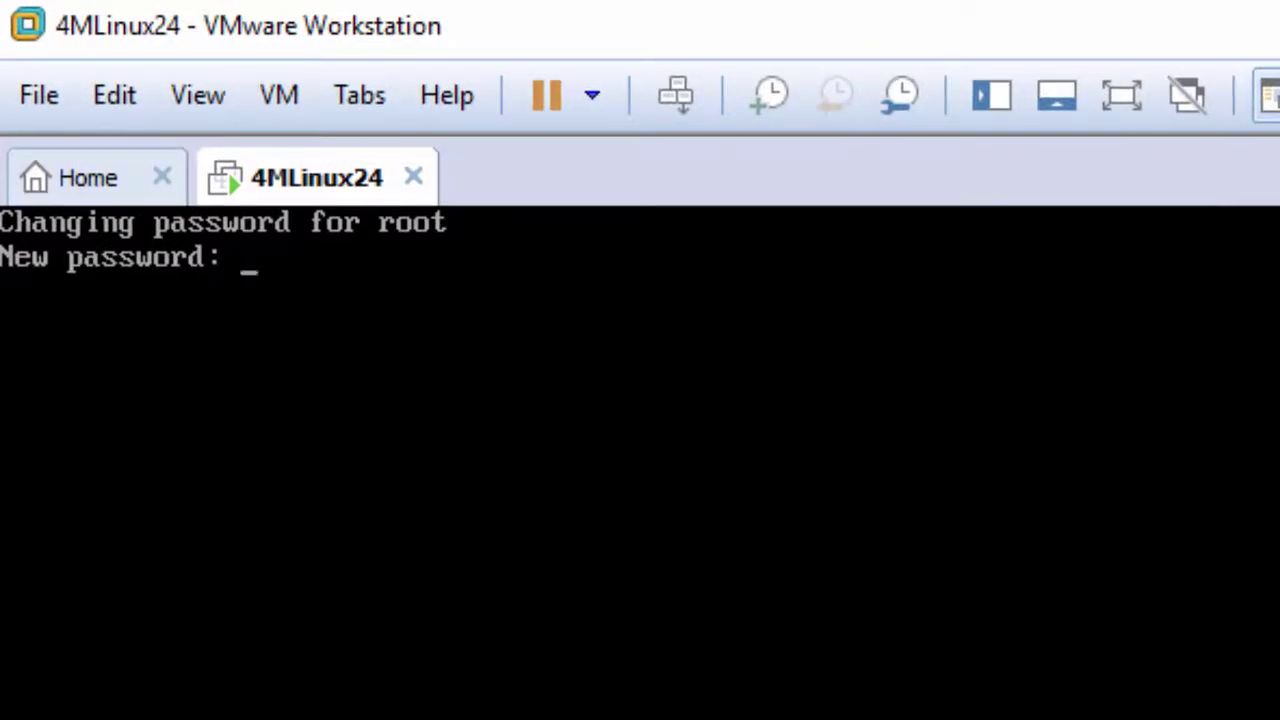
Set and confirm the new root password, log in as root, and run startx
key("Return")
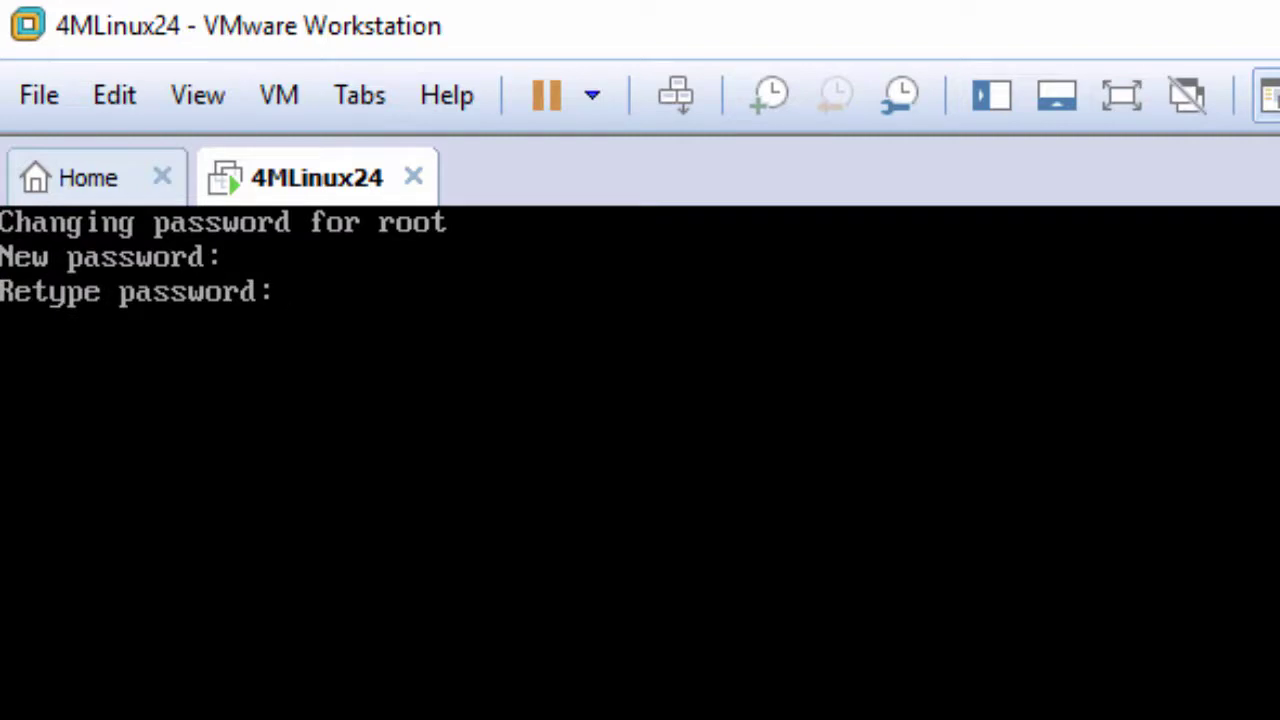
key("Return")
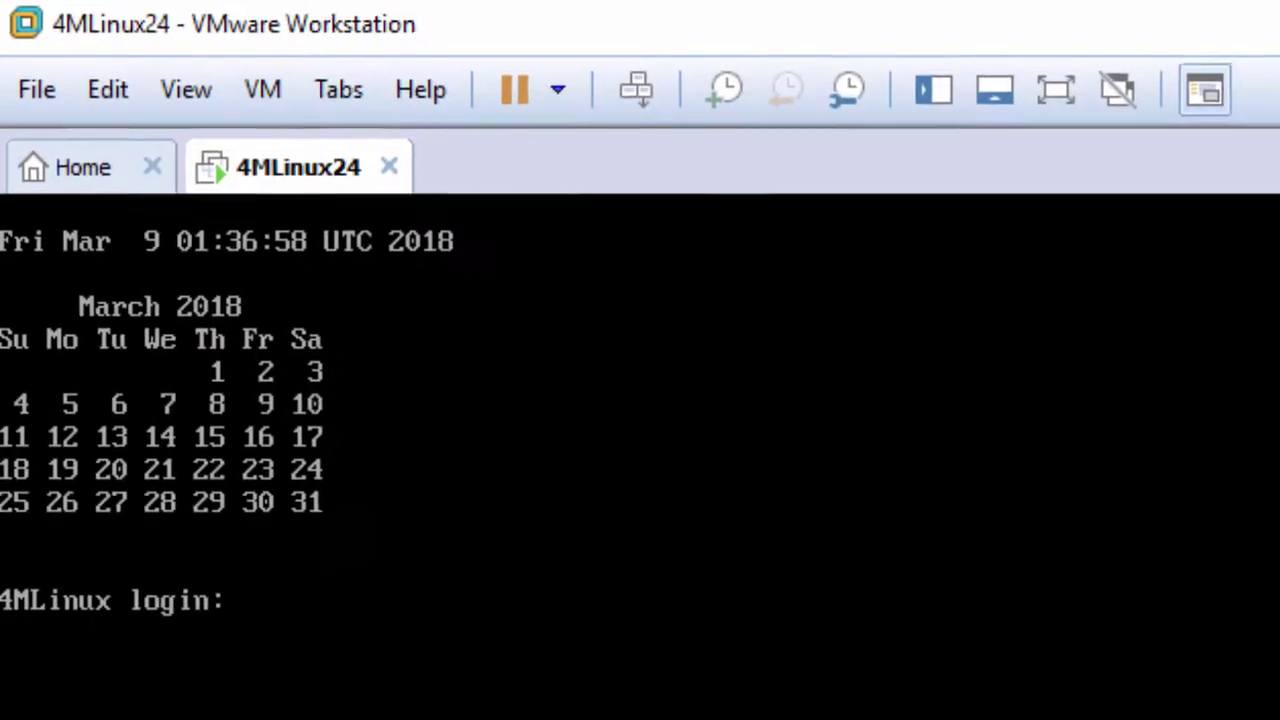
type("root")
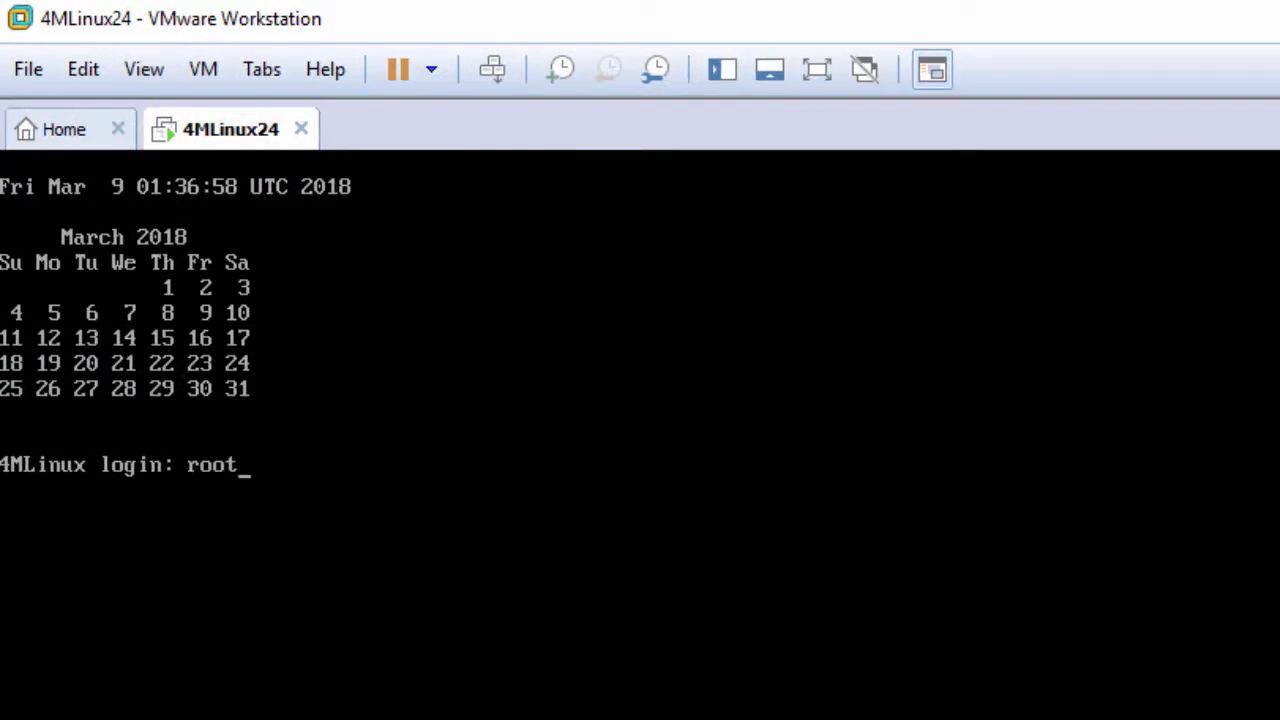
key("Return")
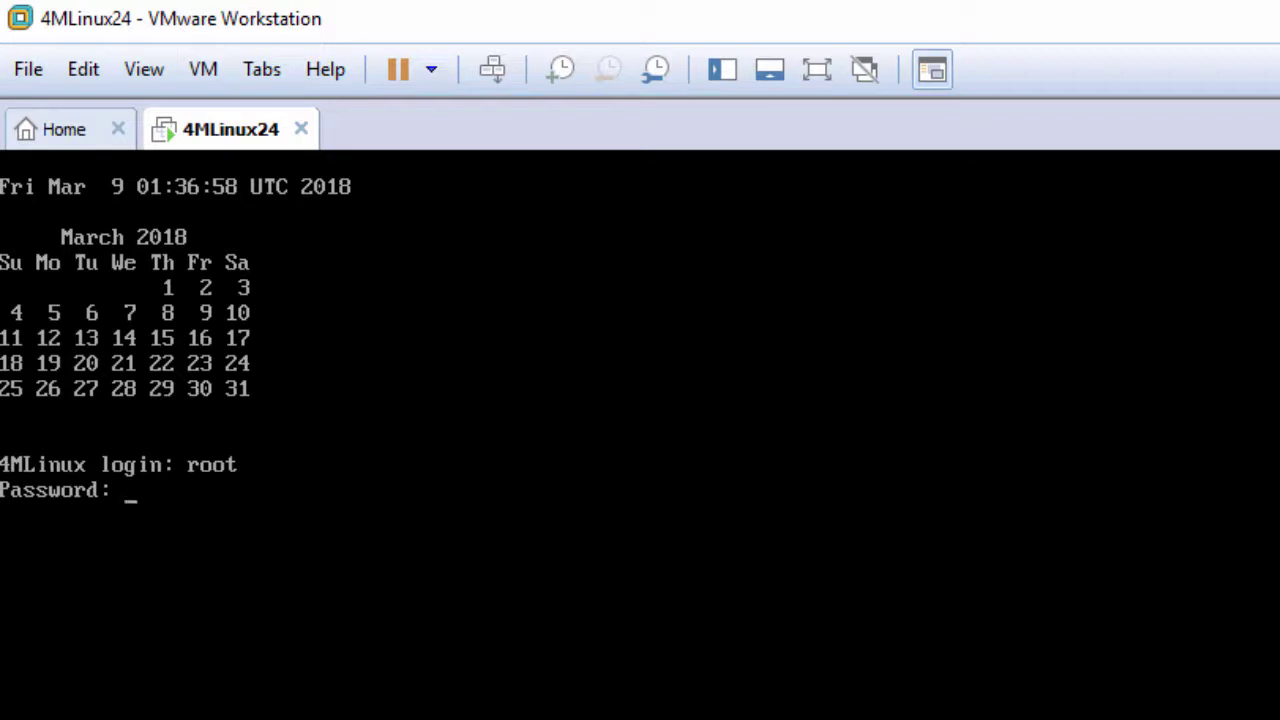
key("Return")
key("Return")
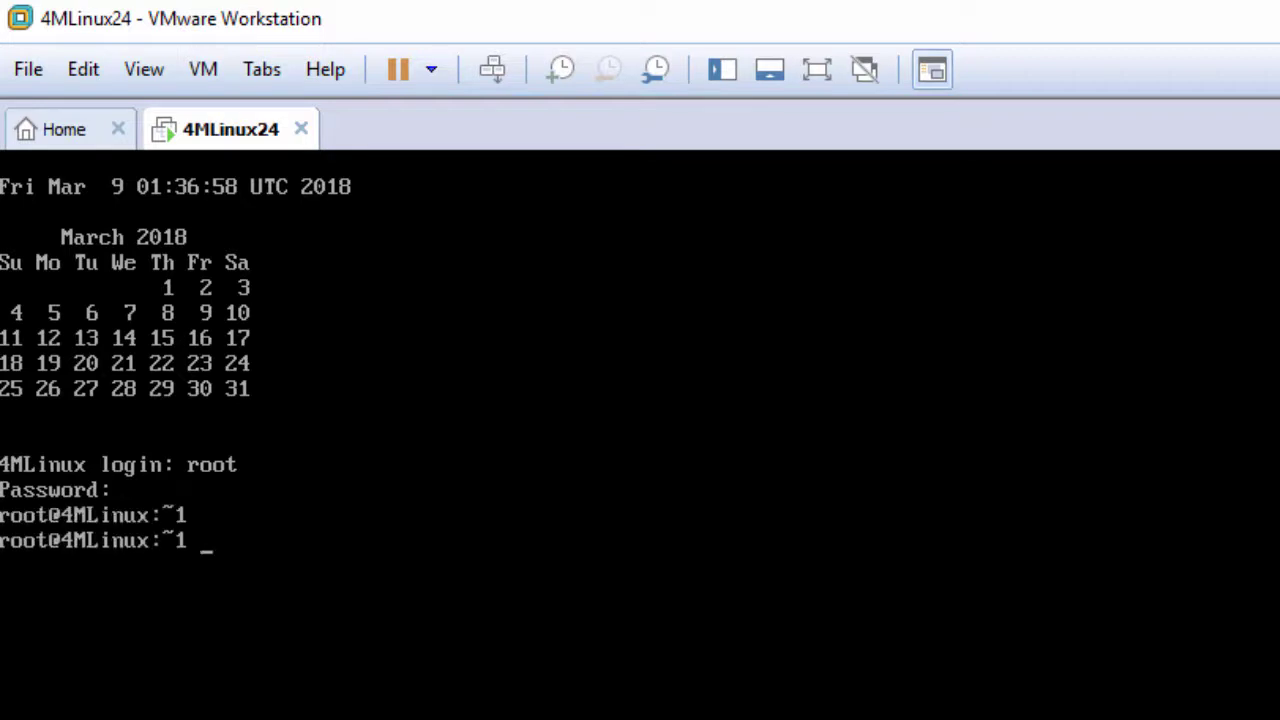
type("startx")
key("Return")
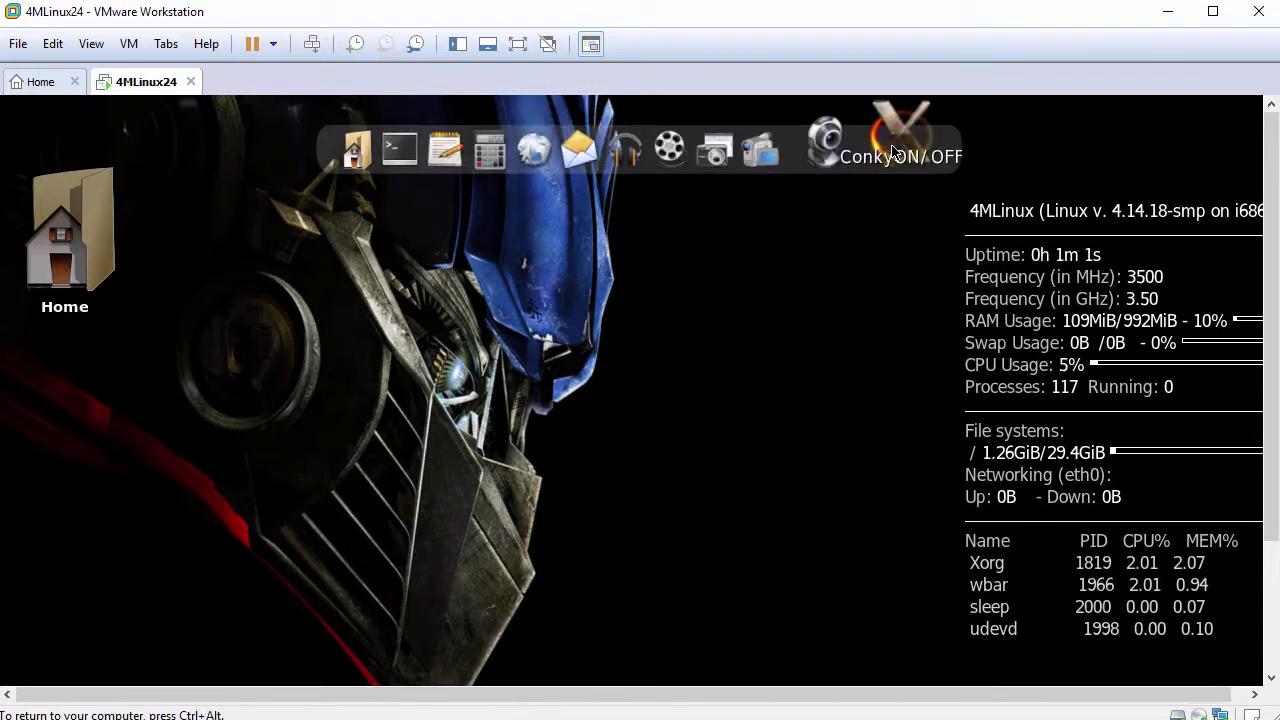
left_click_drag(1270, 263, 1276, 437)
left_click(1210, 588)
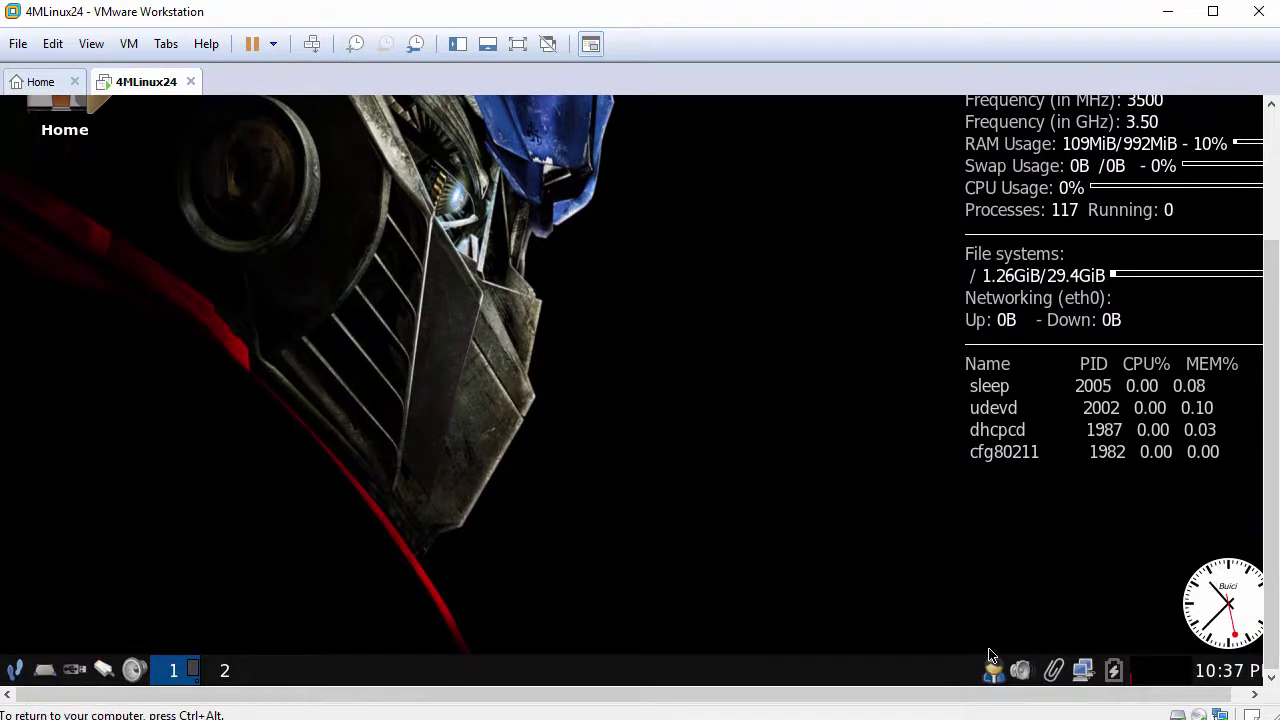
left_click(20, 670)
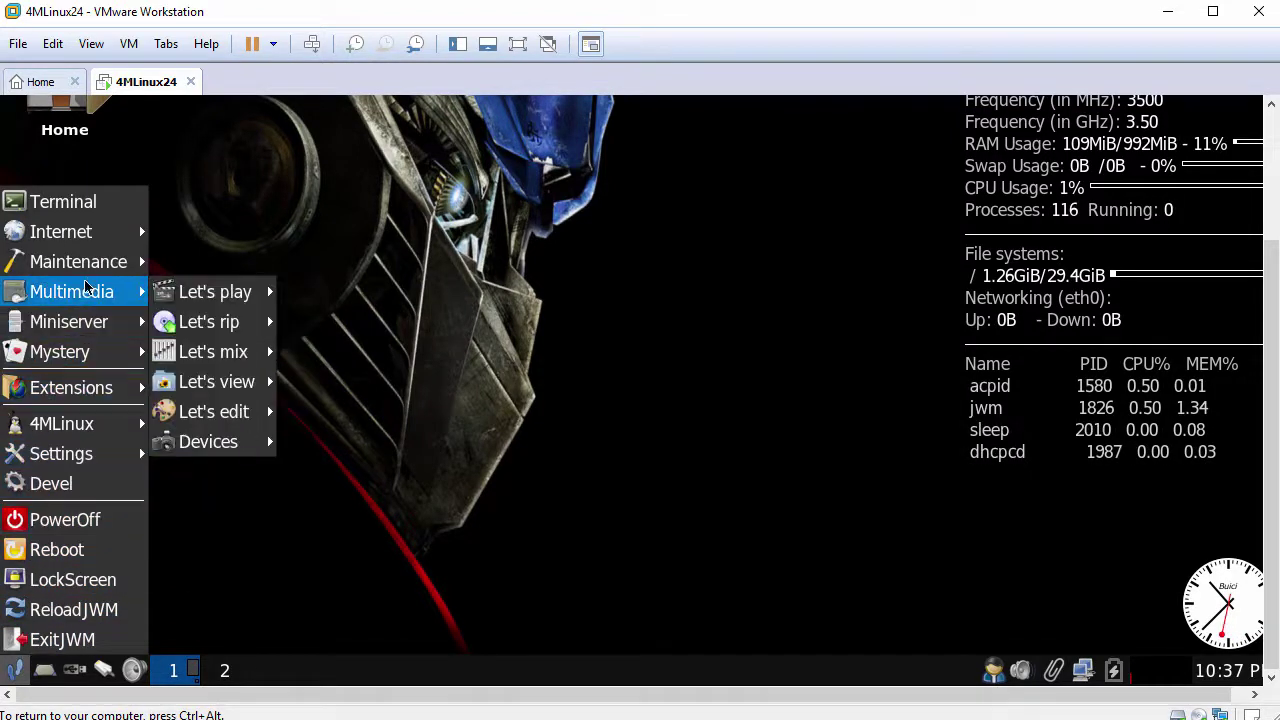
mouse_move(100, 234)
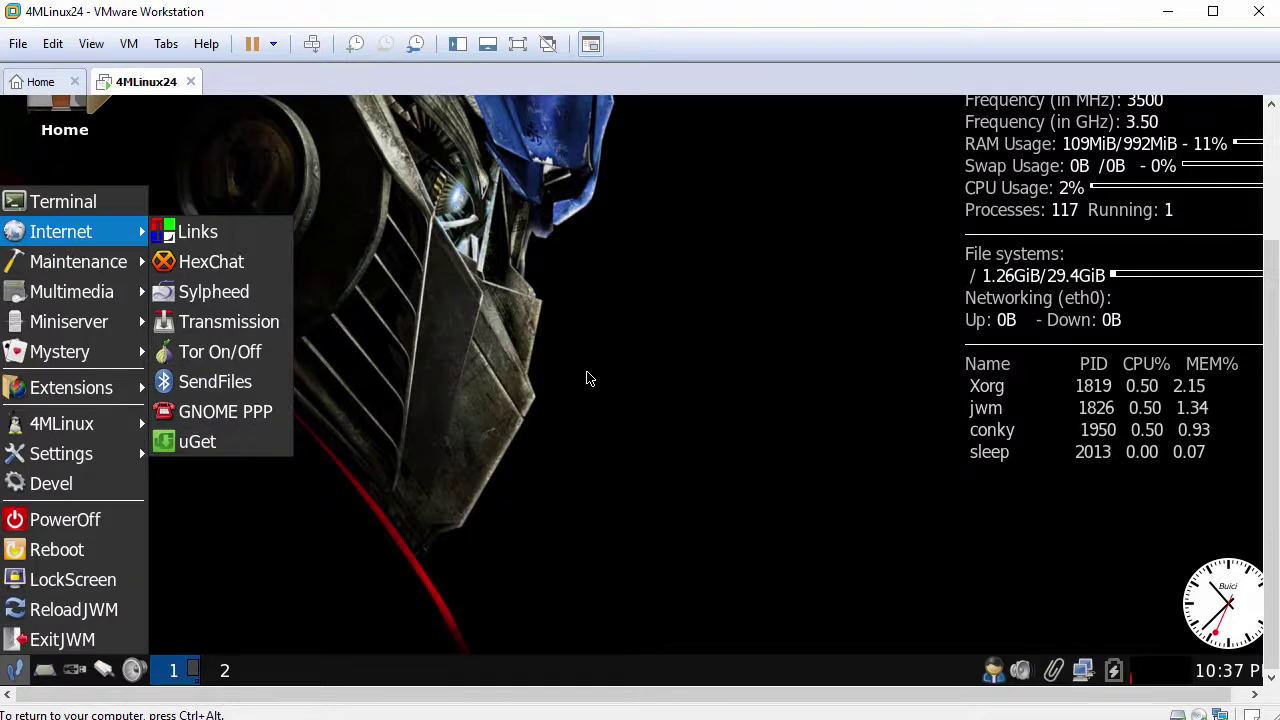
left_click(588, 378)
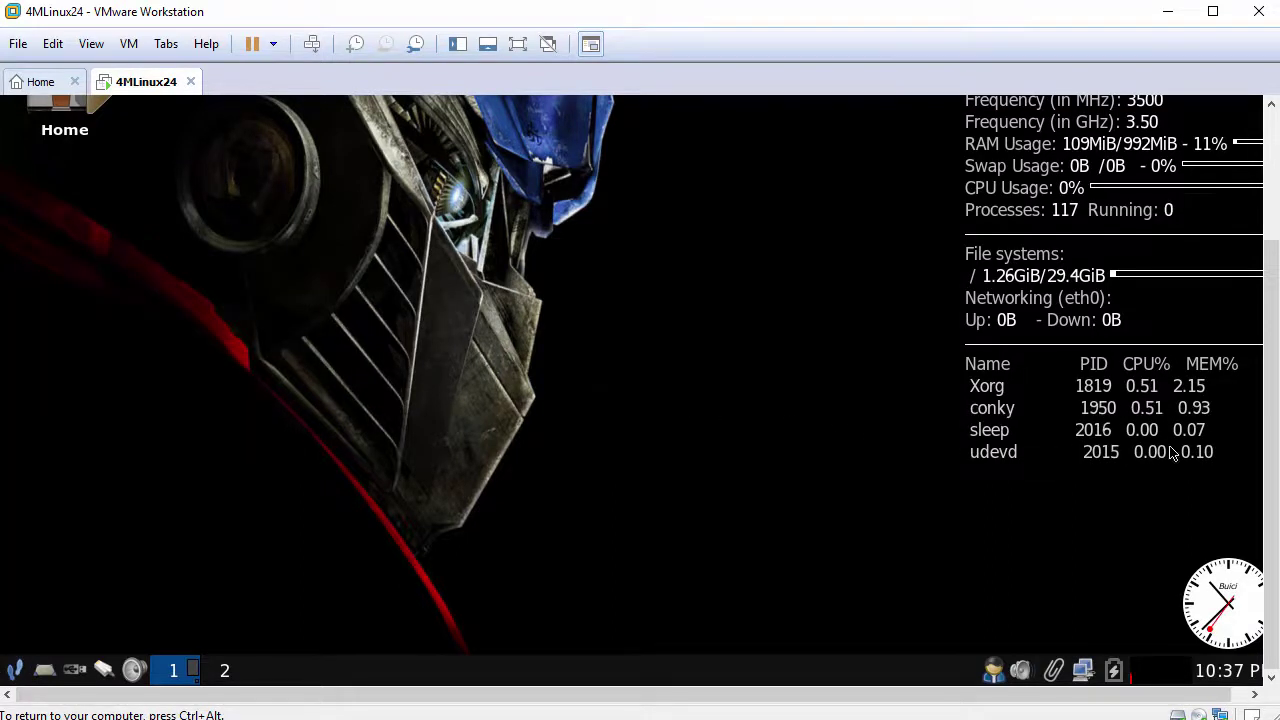
left_click_drag(1276, 418, 1277, 290)
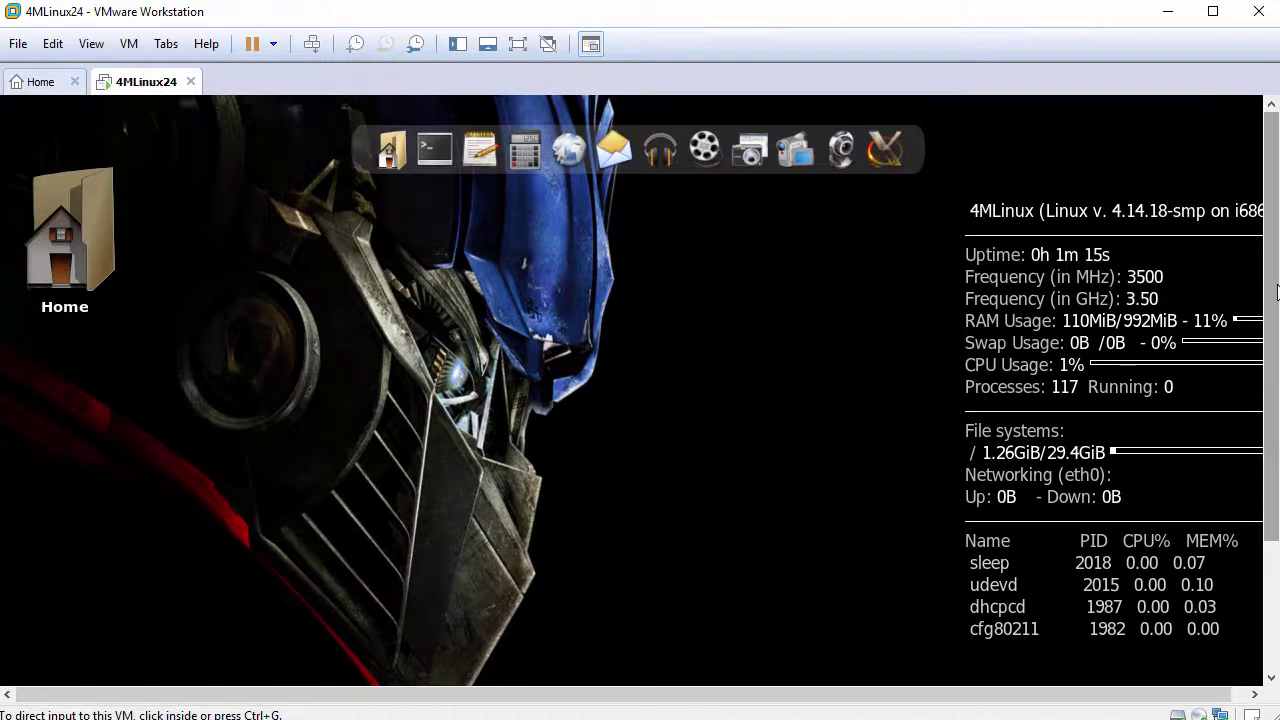
left_click(1100, 316)
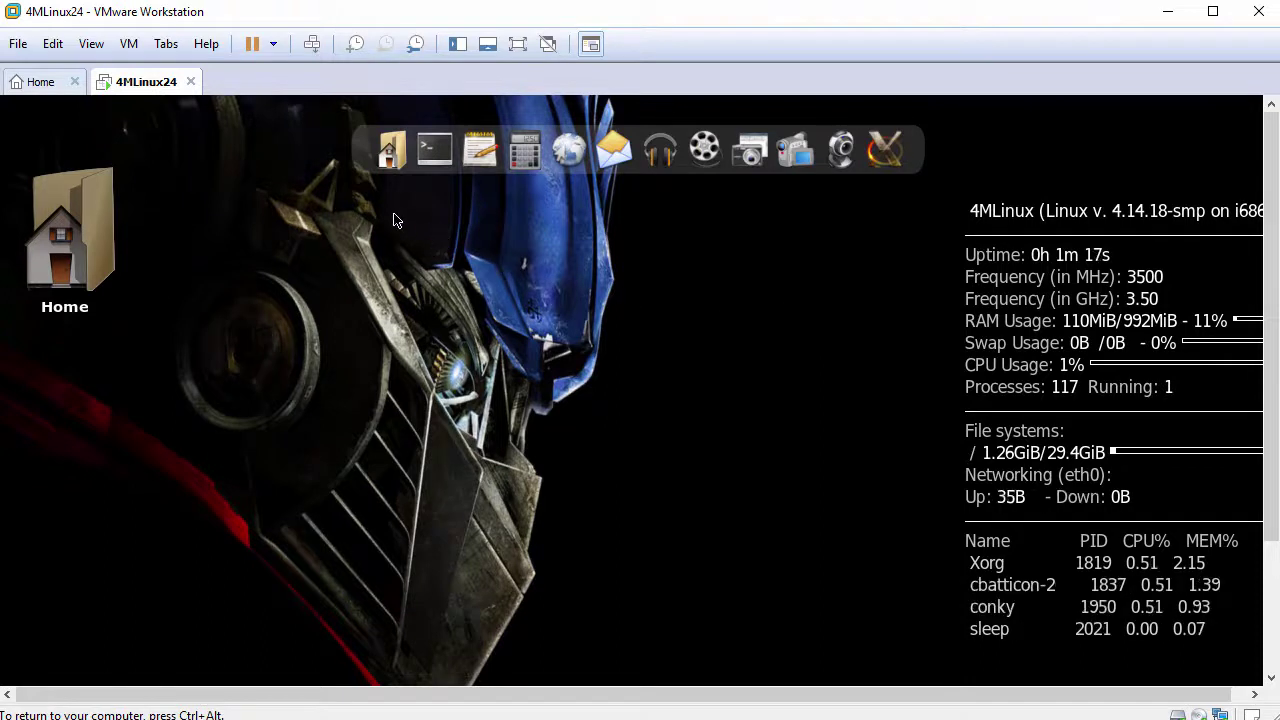
Open a terminal and display the installed version with cat /etc/4MLinux-version
left_click(444, 145)
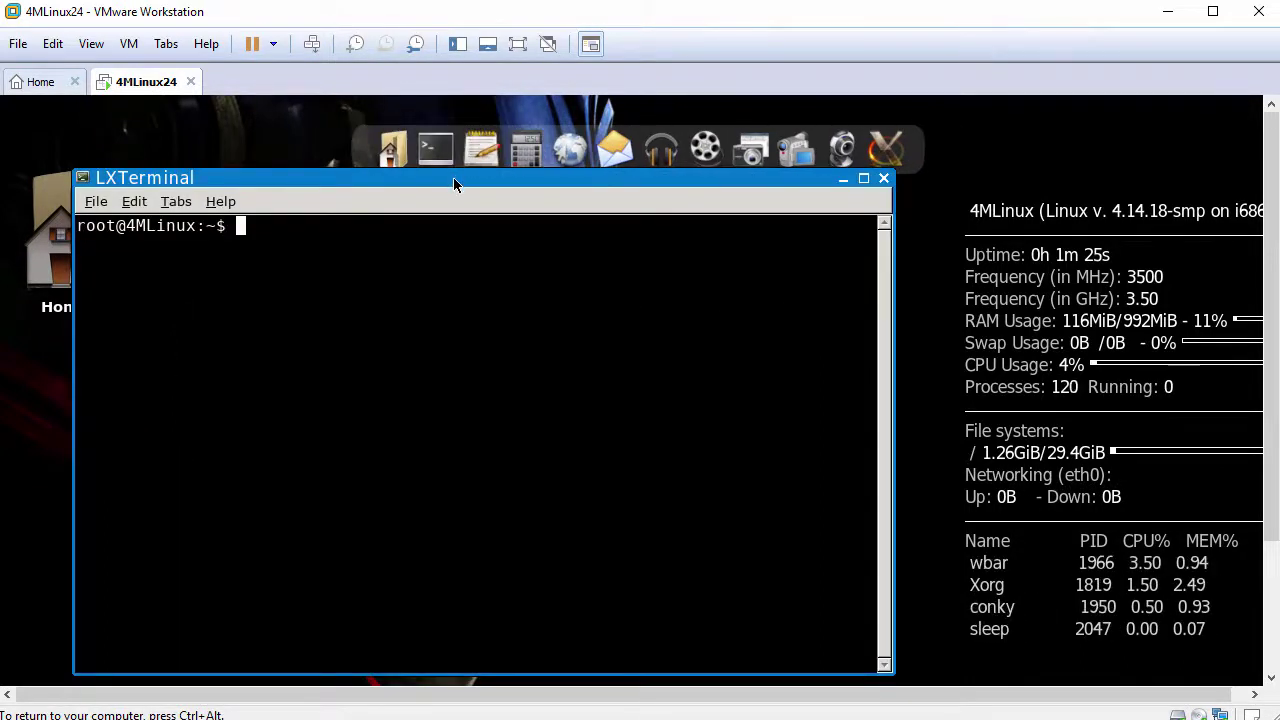
left_click_drag(453, 183, 561, 140)
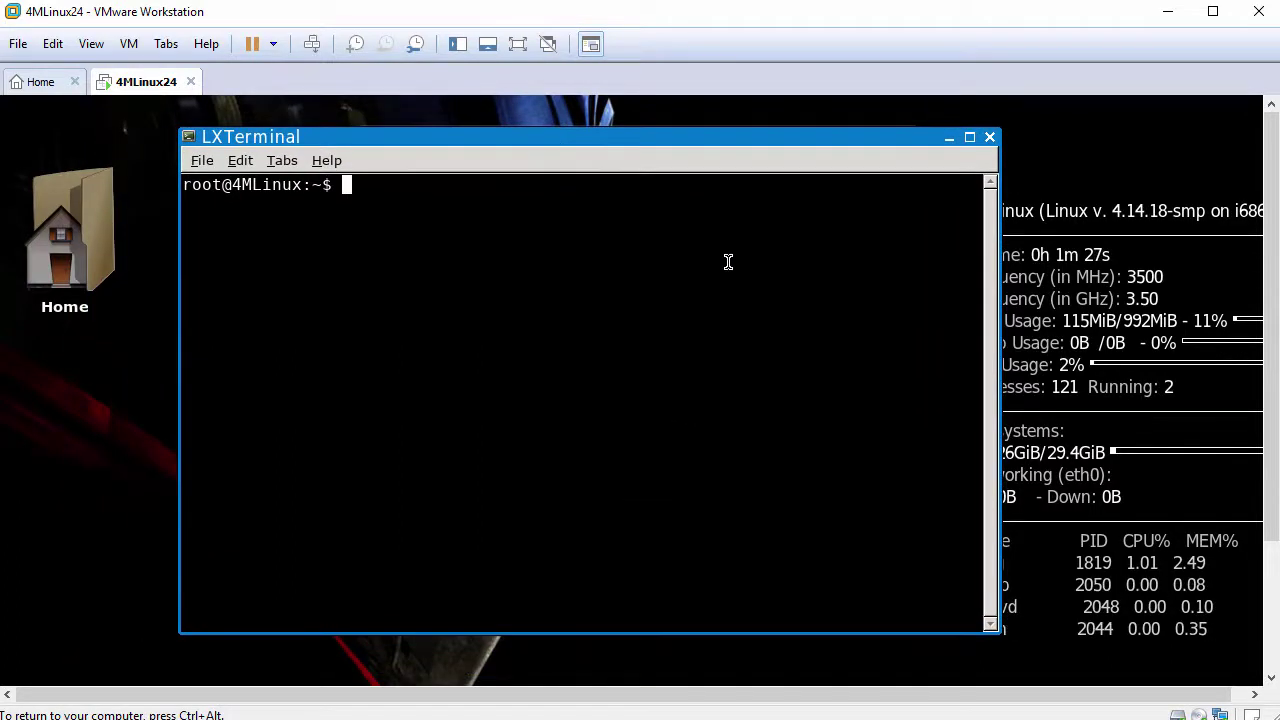
key("Return")
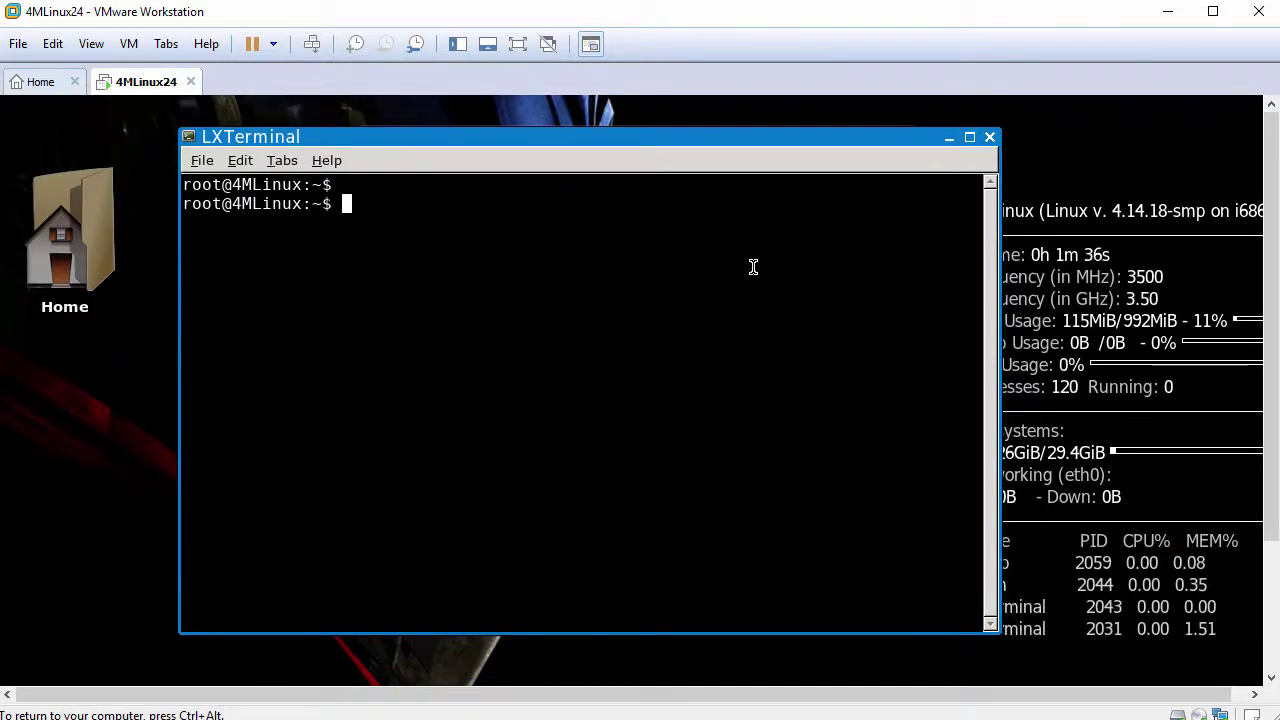
type("cat /etc/4M")
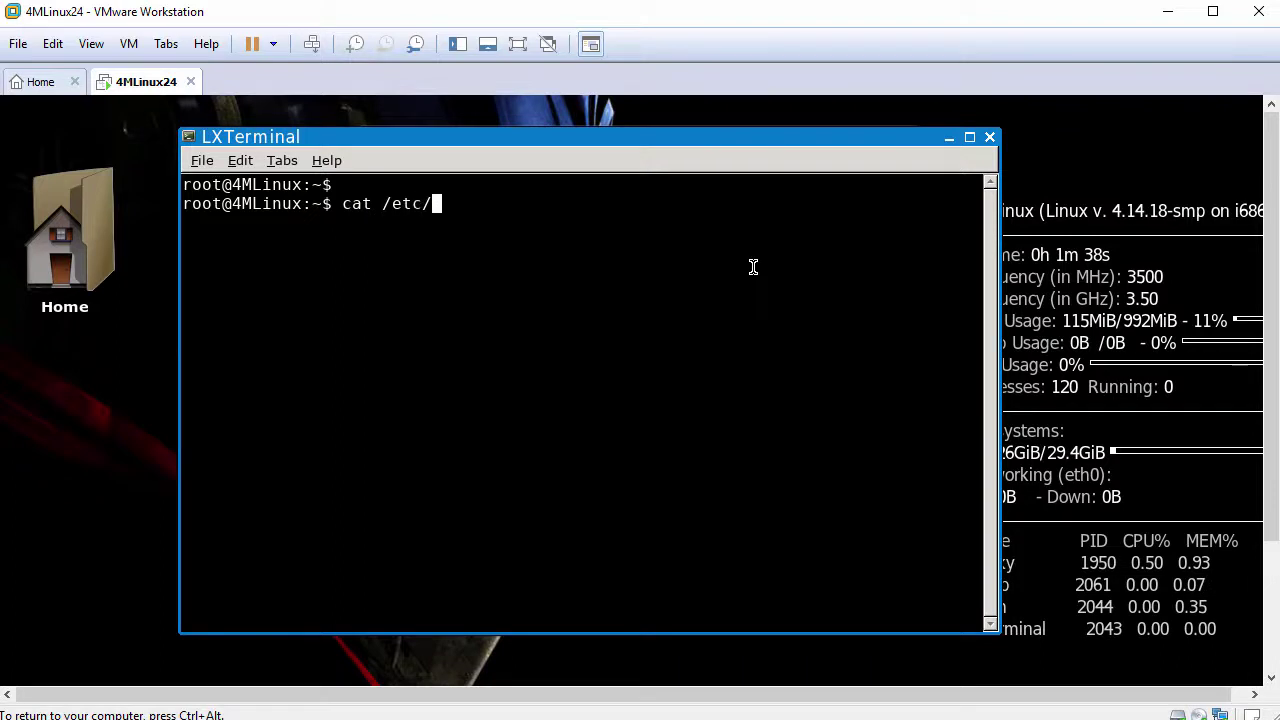
key("Tab")
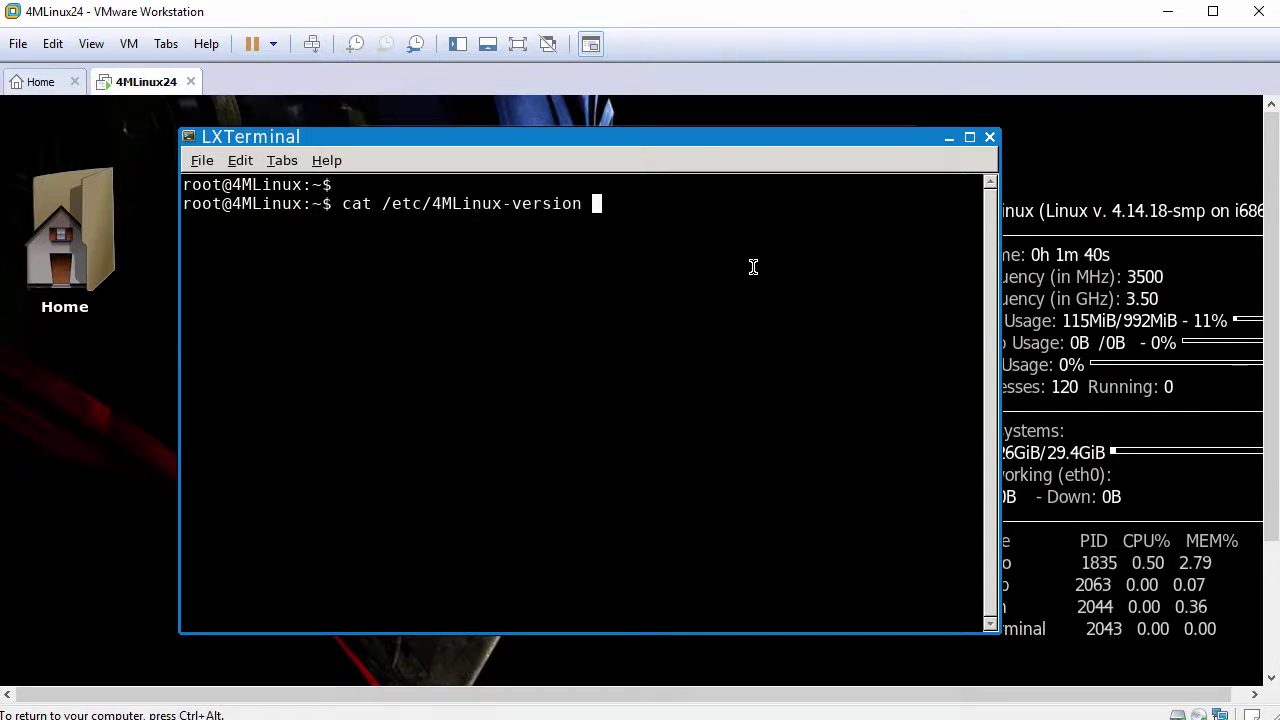
key("Return")
key("Return")
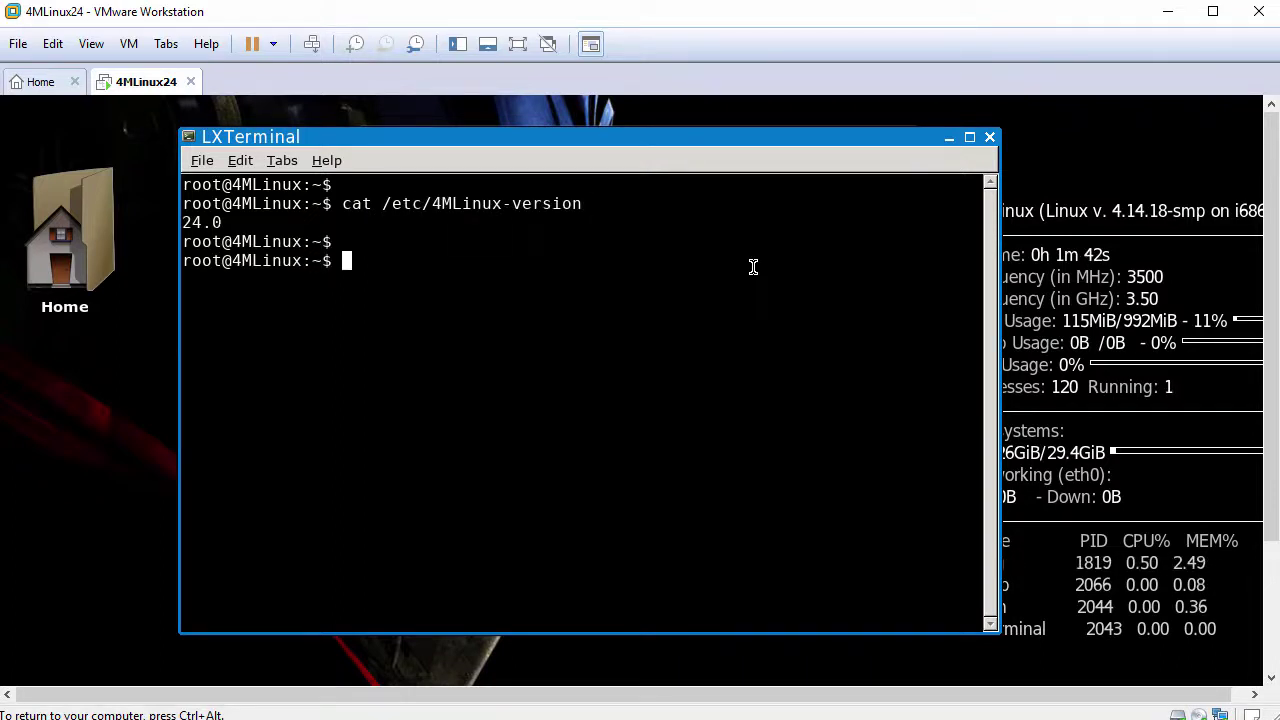
type("ping ")
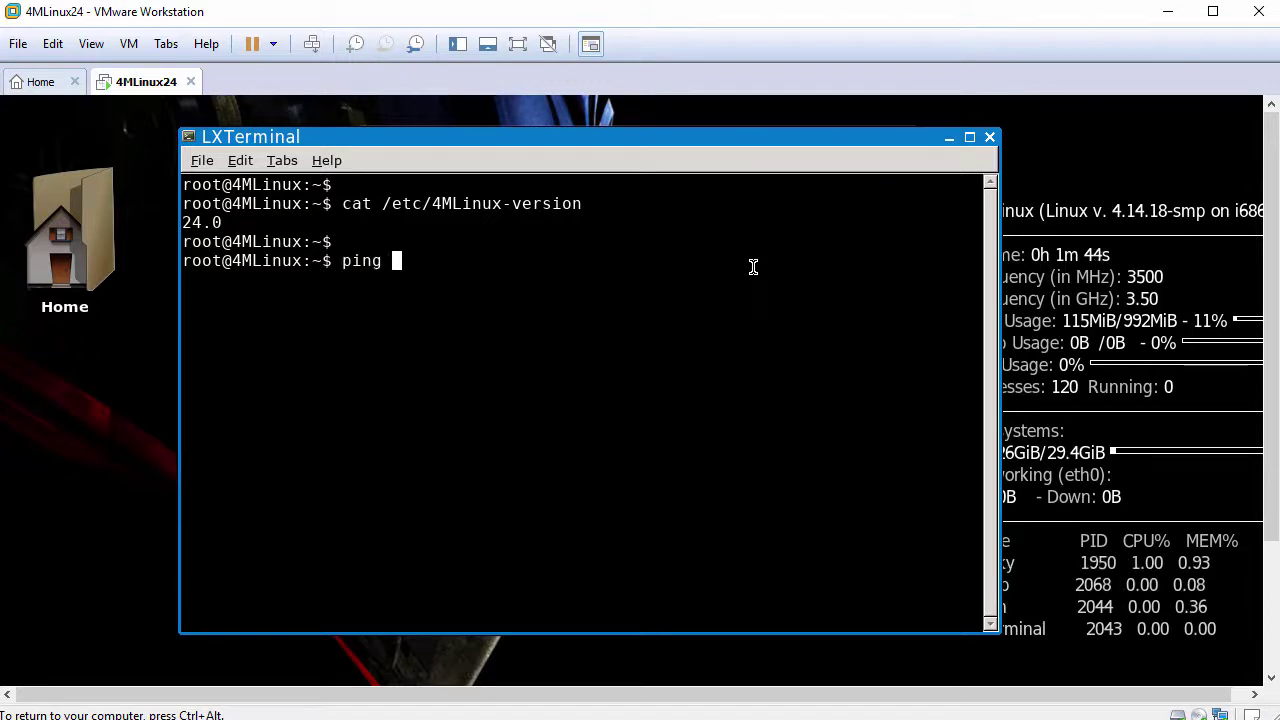
type("-c 3 www.g")
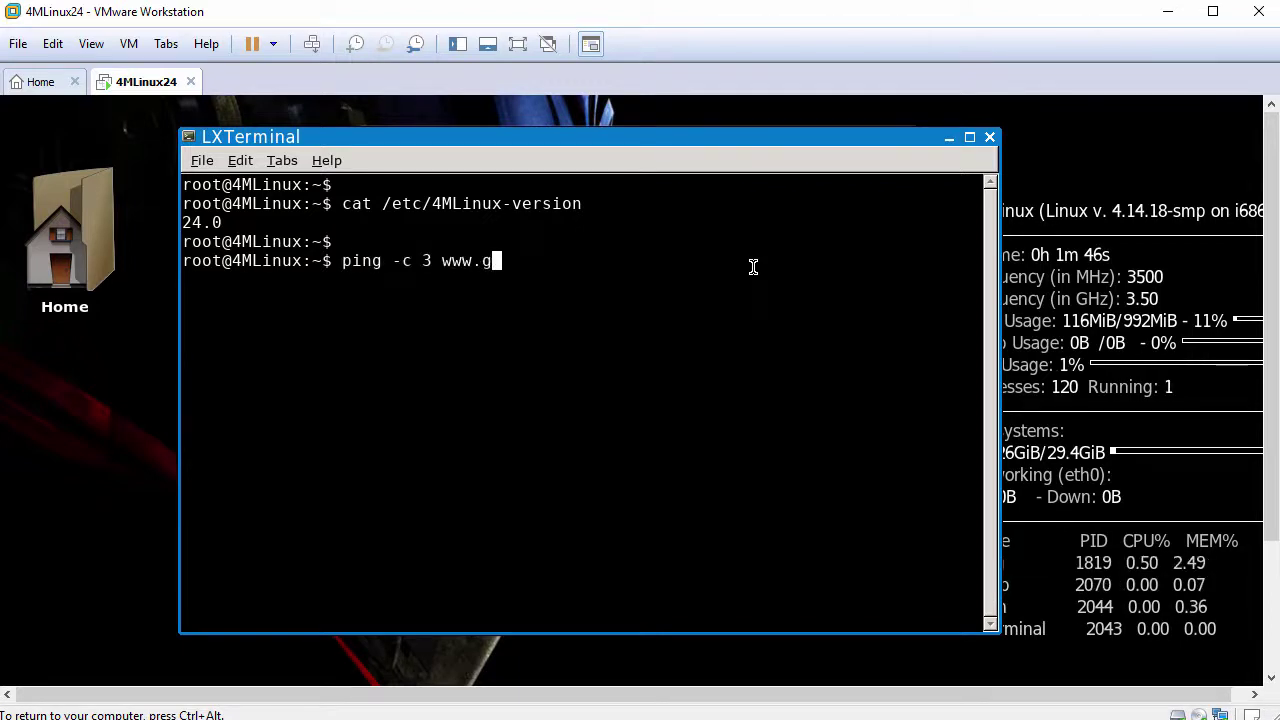
type("oogle.com")
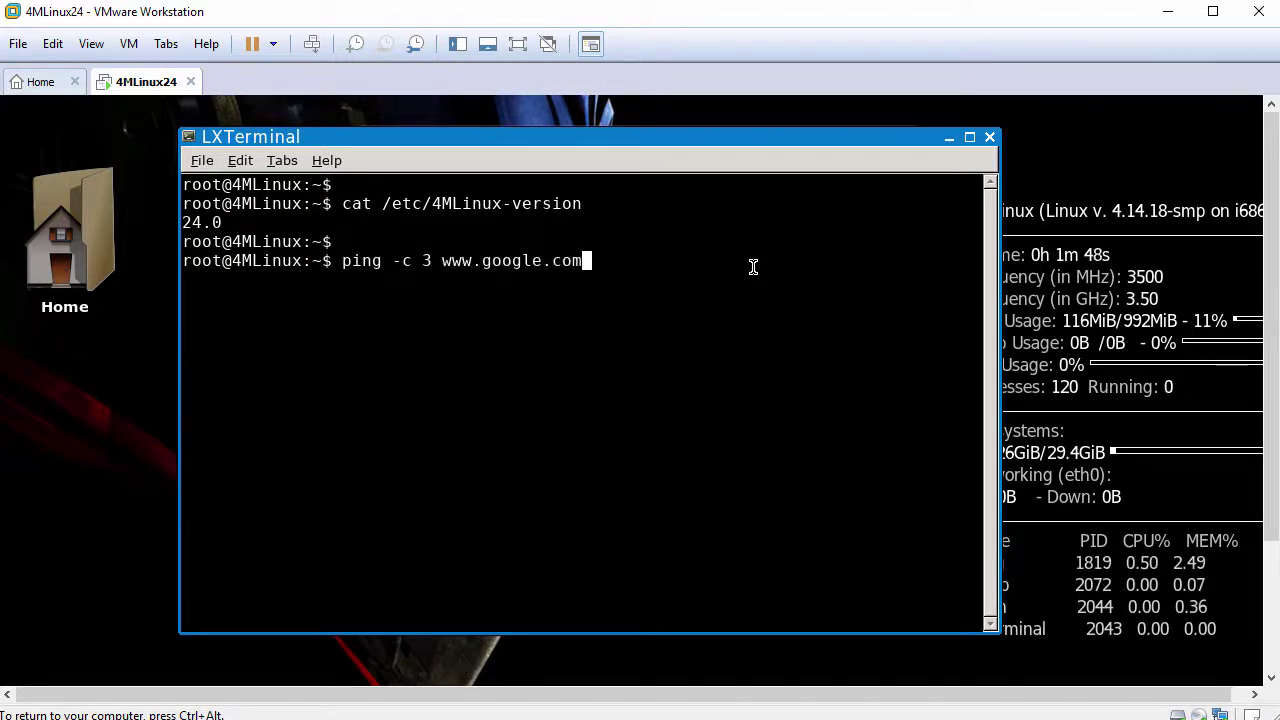
key("Return")
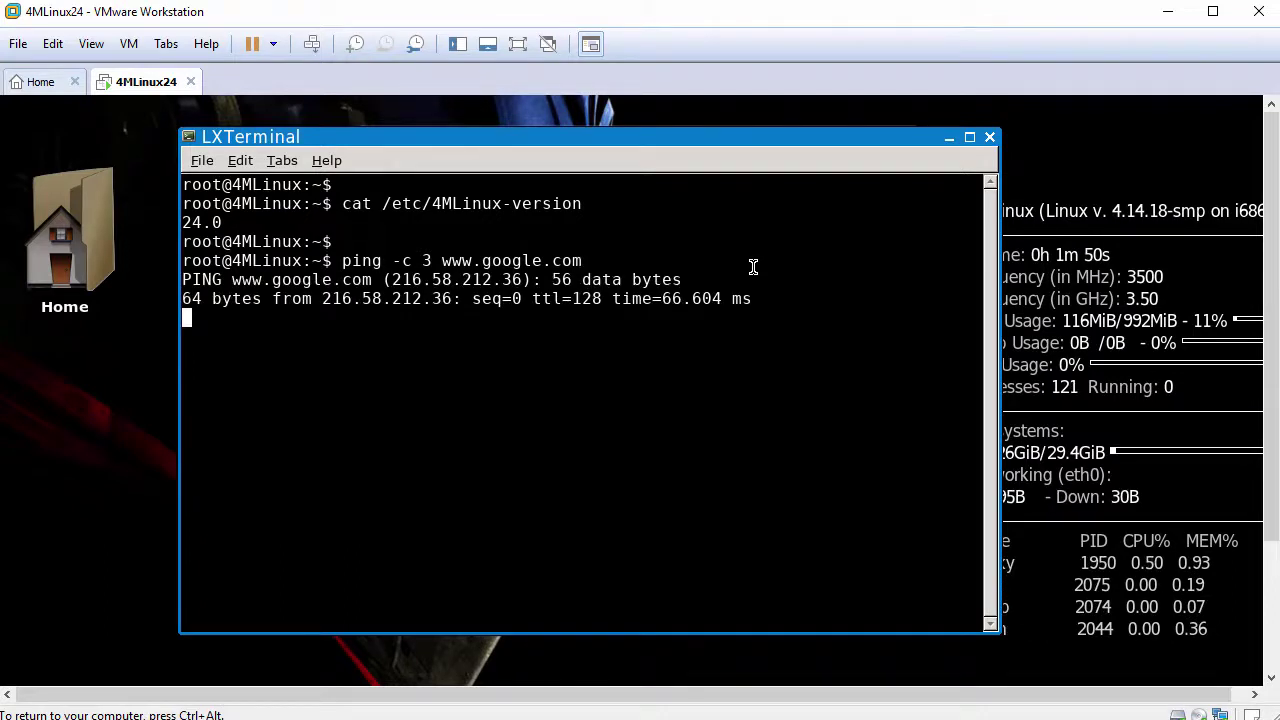
key("Return")
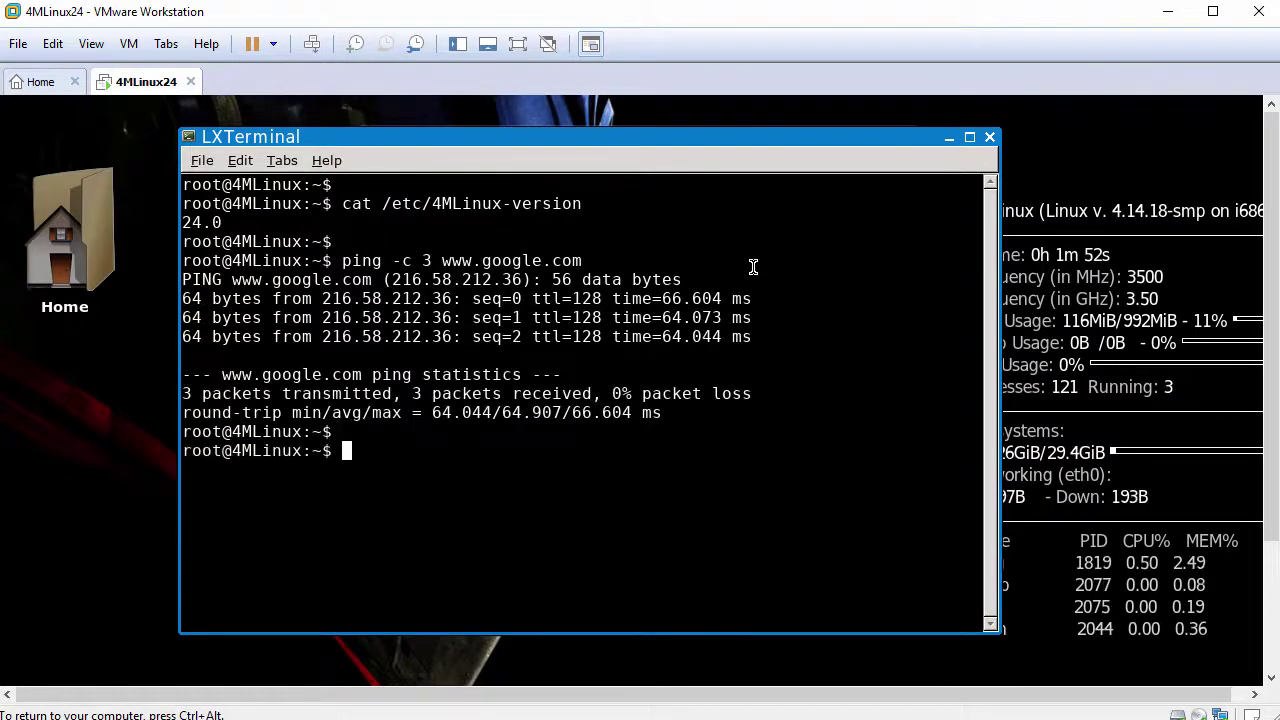
type("uname -a")
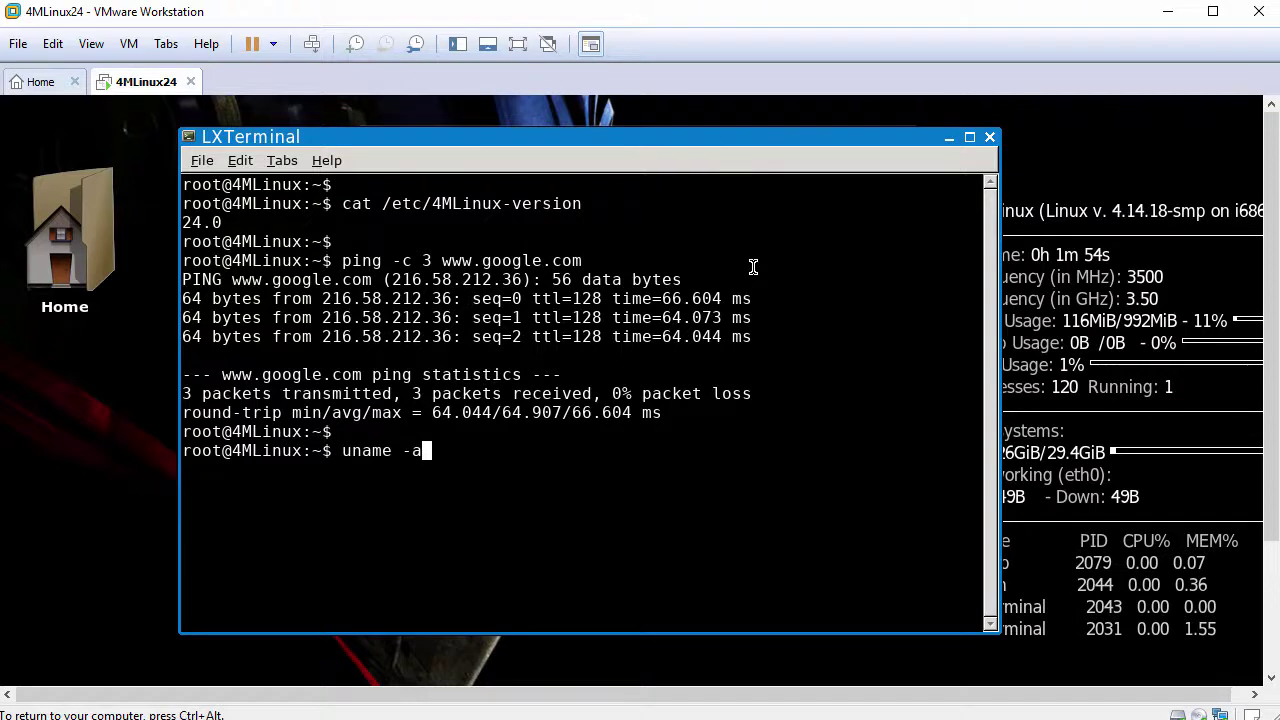
key("Return")
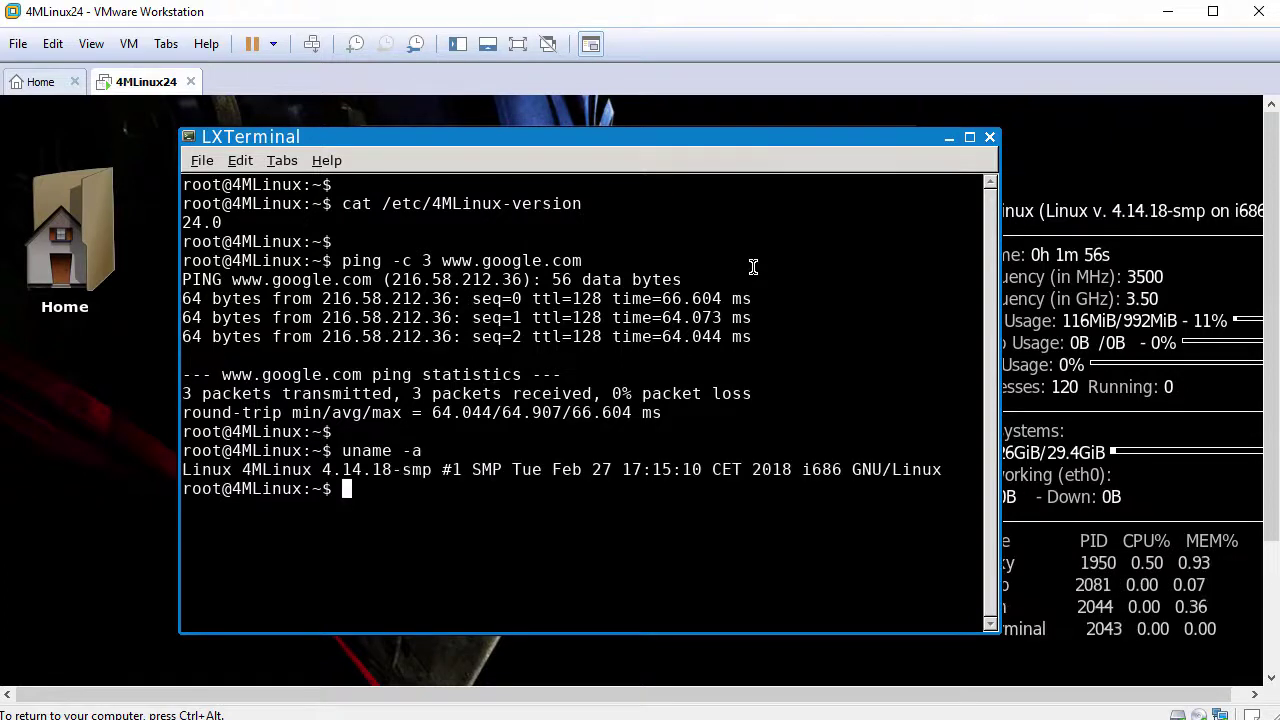
key("Return")
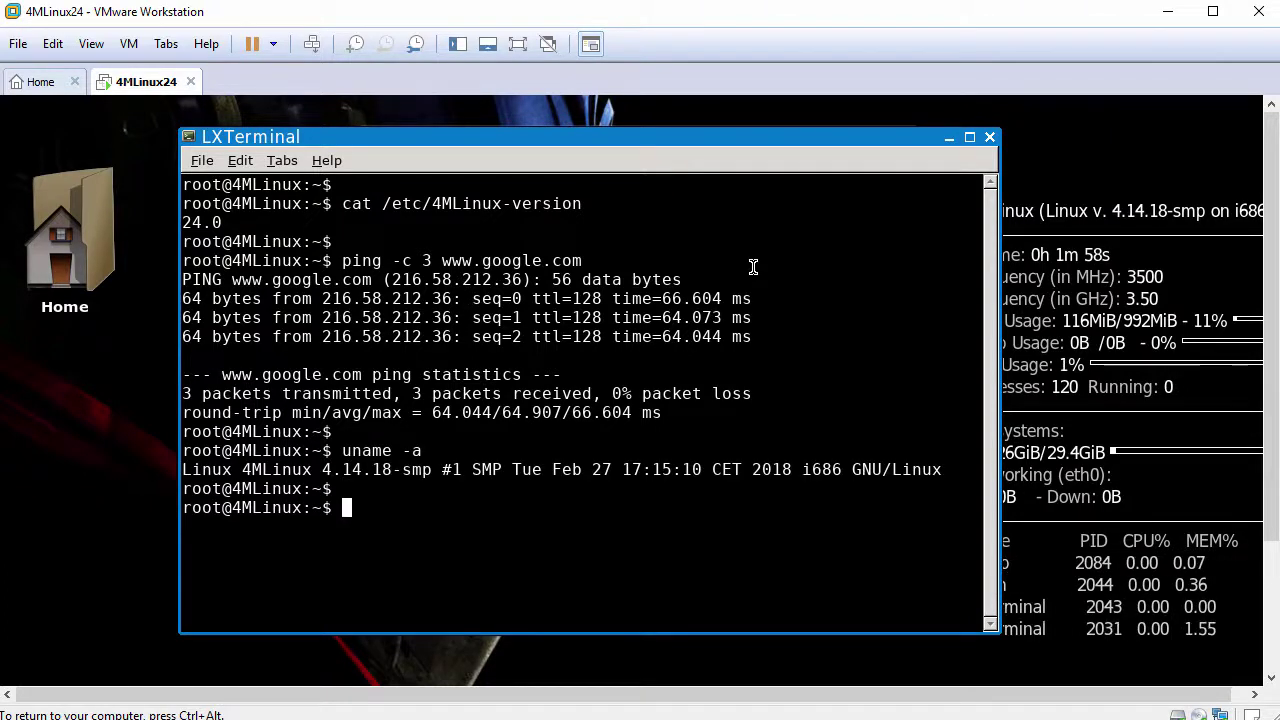
left_click(988, 140)
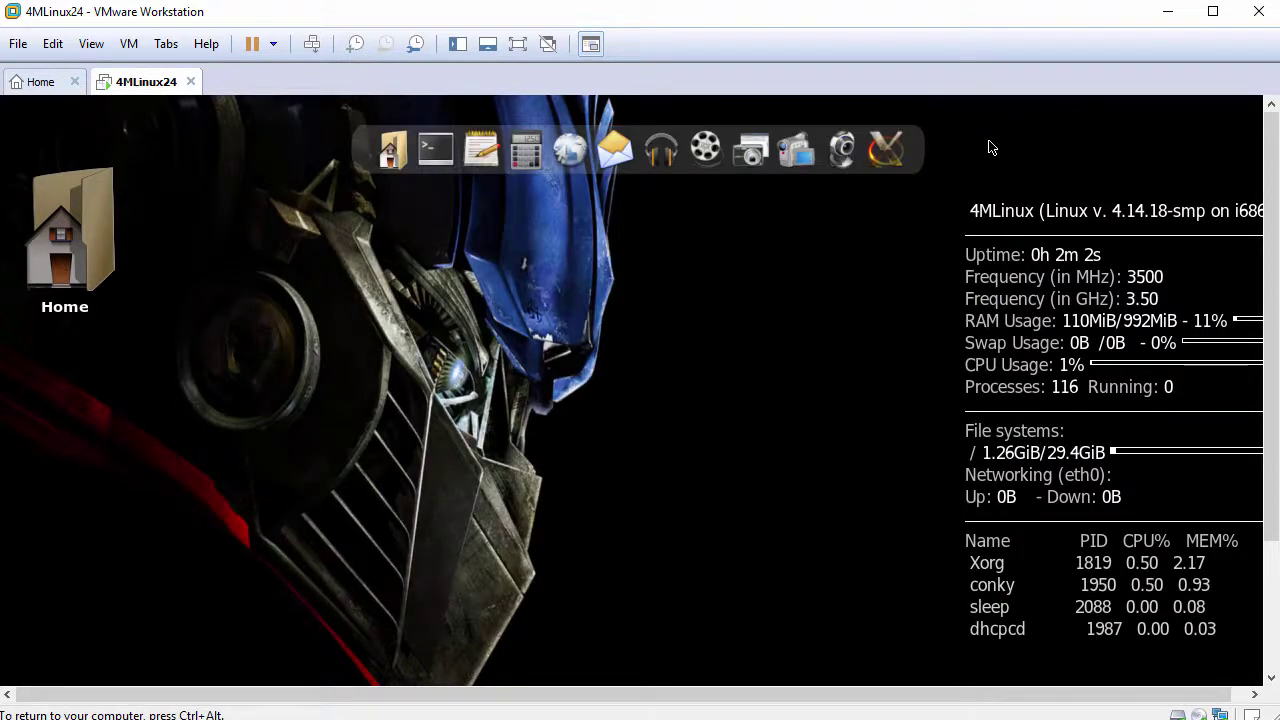
Open the desktop menu and browse past Internet, Miniserver and Mystery to the Extensions list
right_click(281, 152)
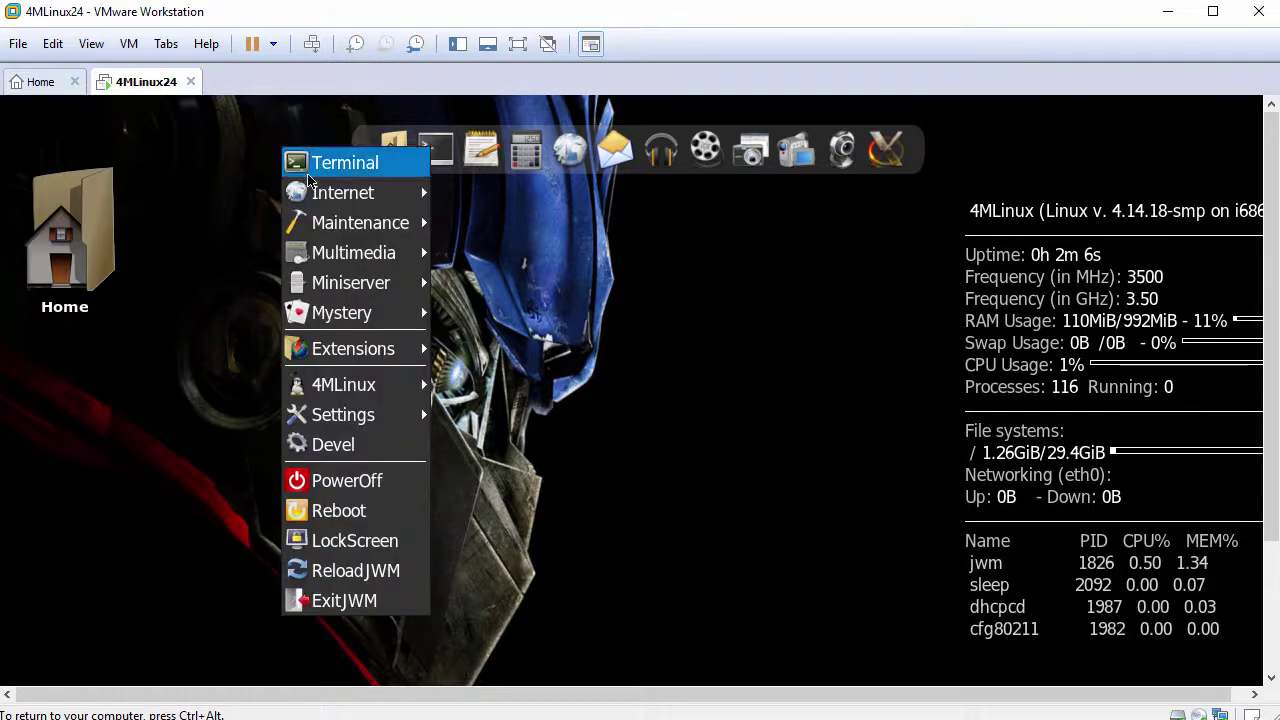
mouse_move(320, 196)
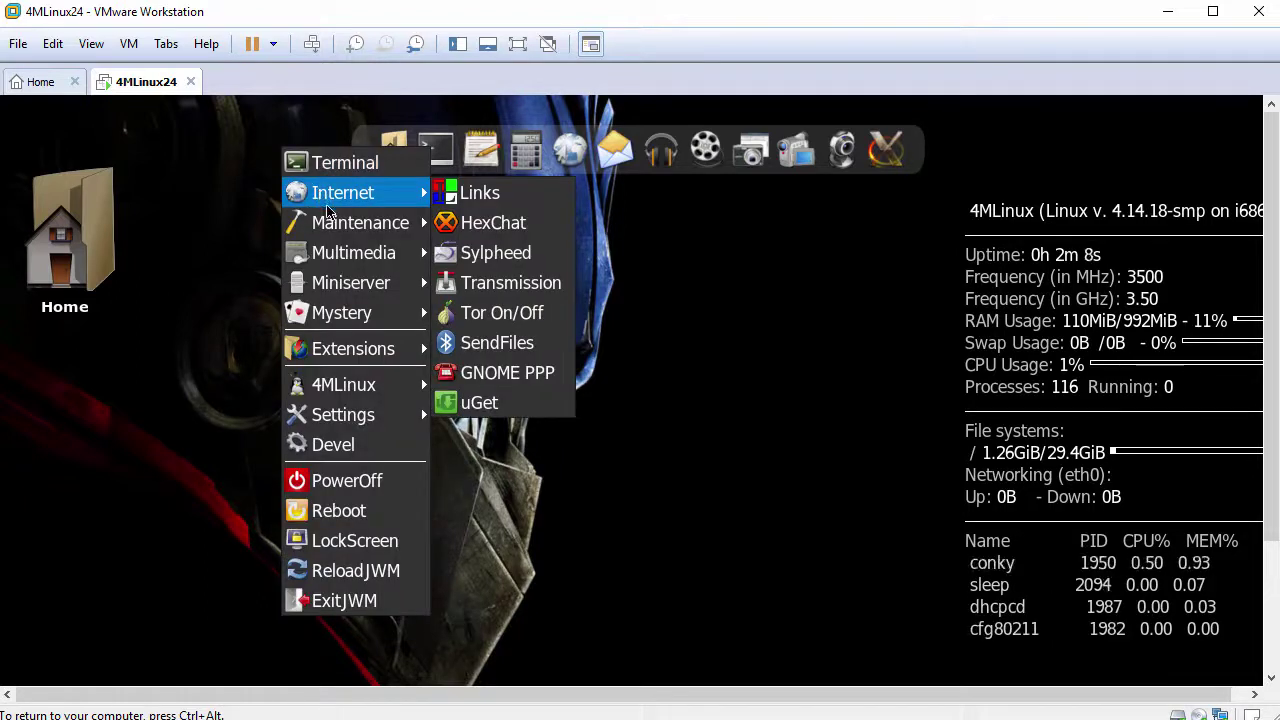
mouse_move(333, 224)
mouse_move(348, 256)
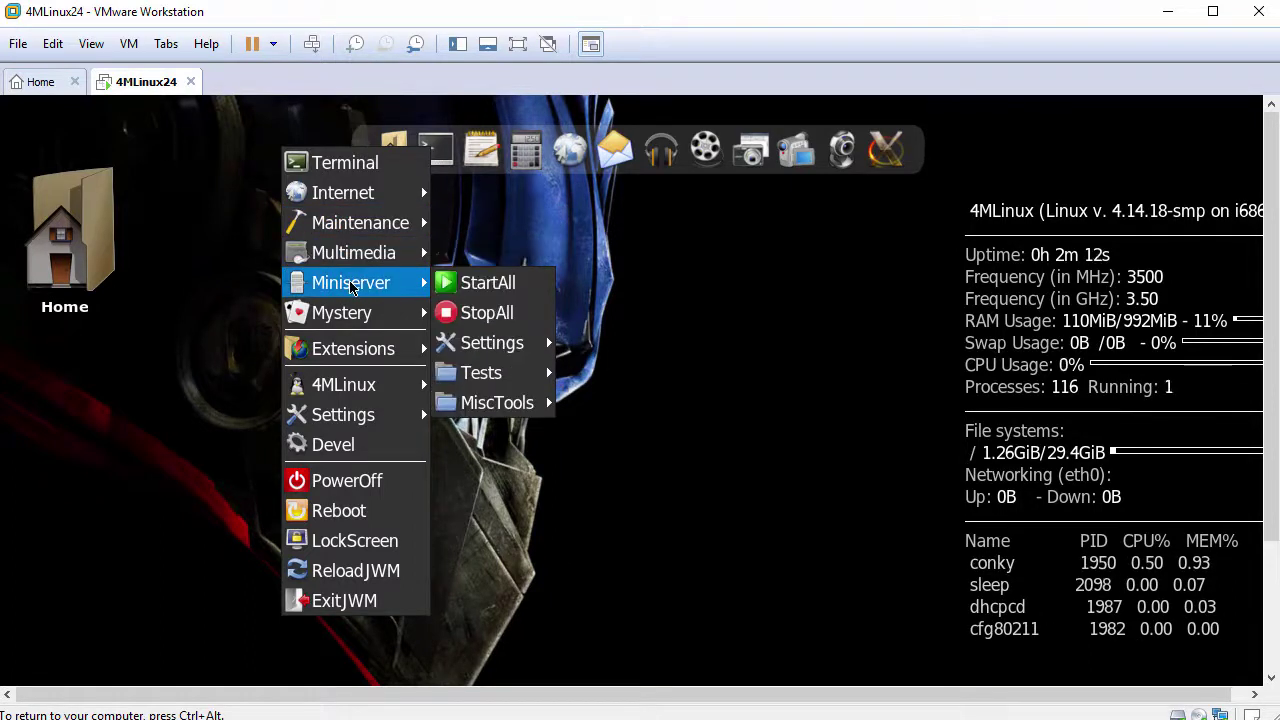
mouse_move(355, 316)
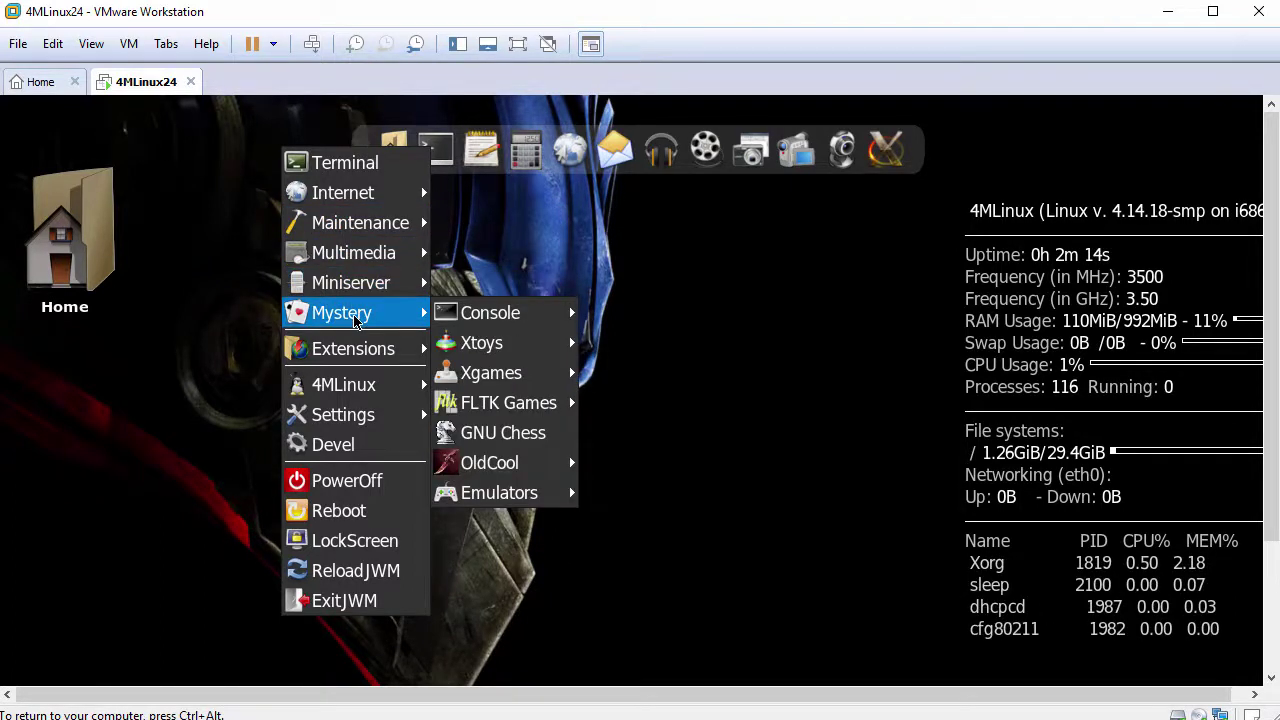
mouse_move(357, 350)
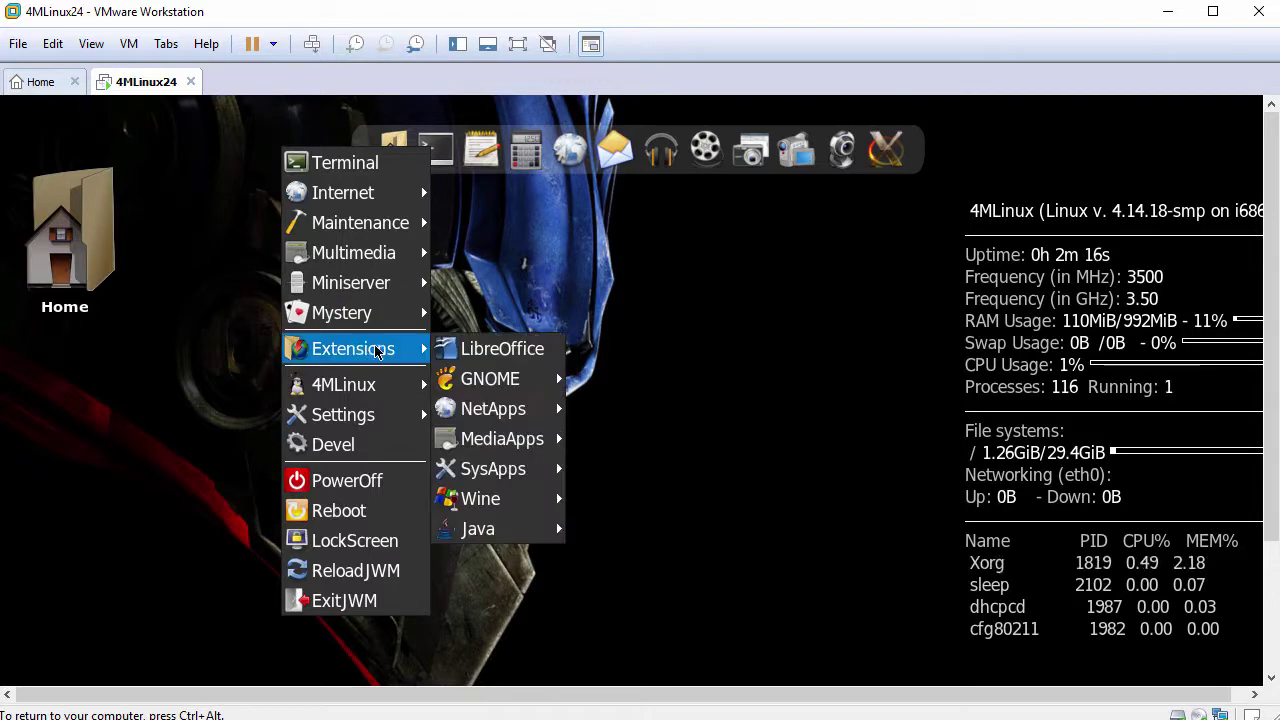
Install the LibreOffice extension by answering y, open a blank Writer document, then close it
left_click(531, 359)
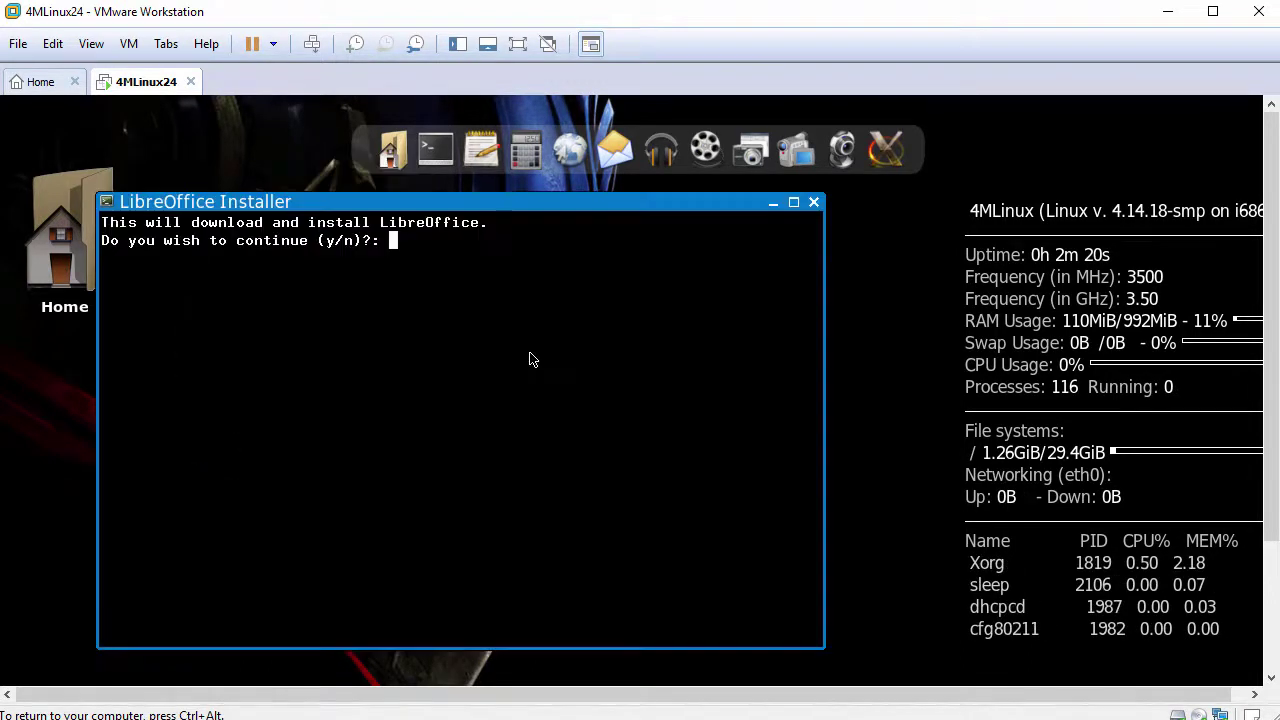
type("y")
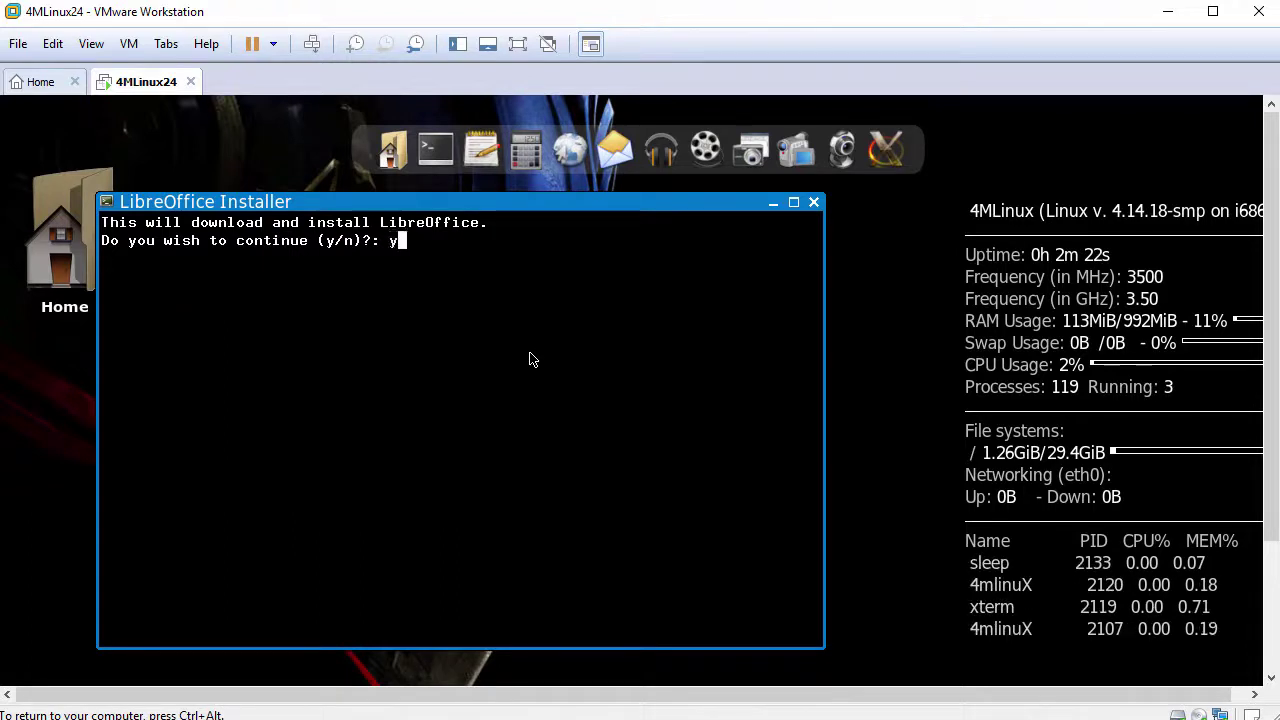
key("Return")
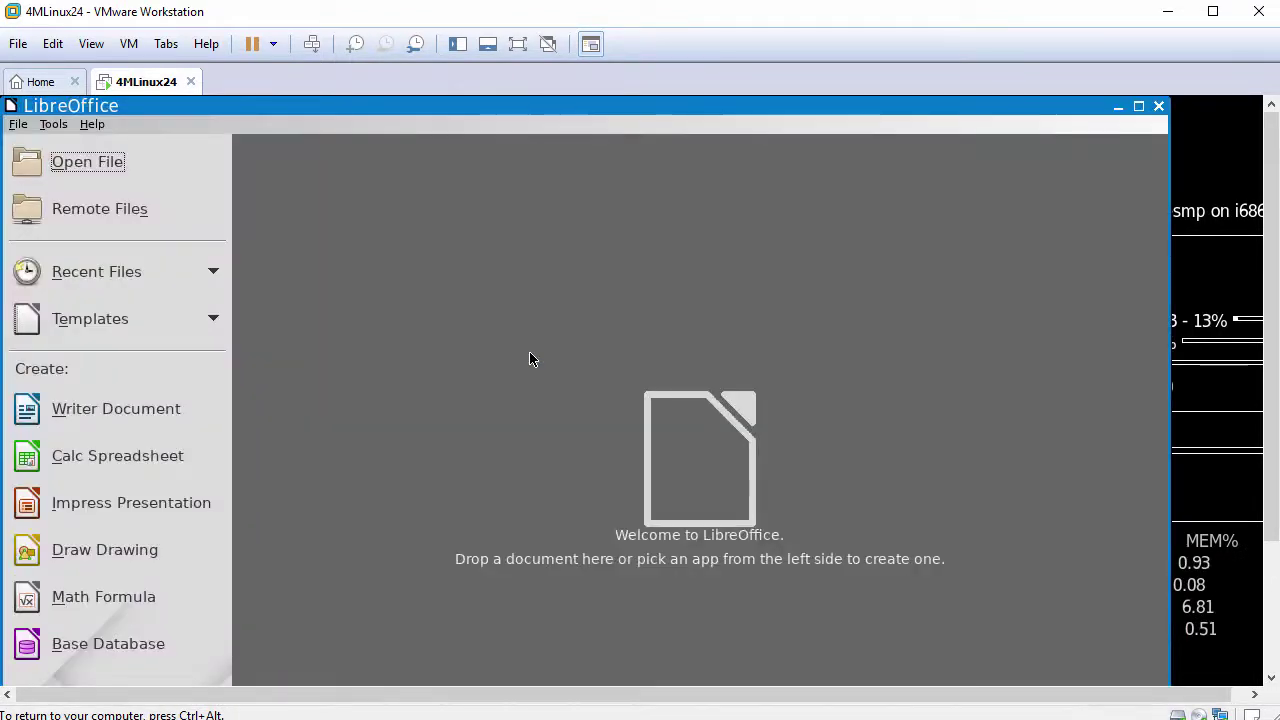
left_click(116, 409)
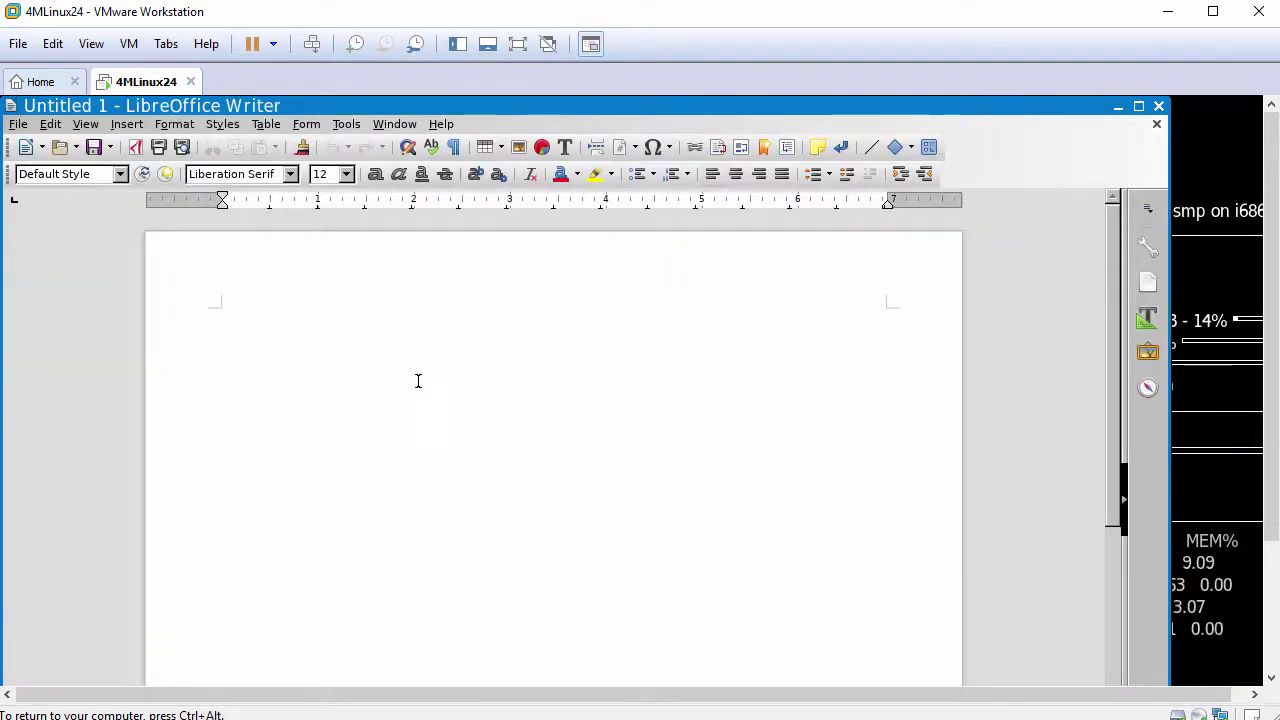
left_click(1157, 108)
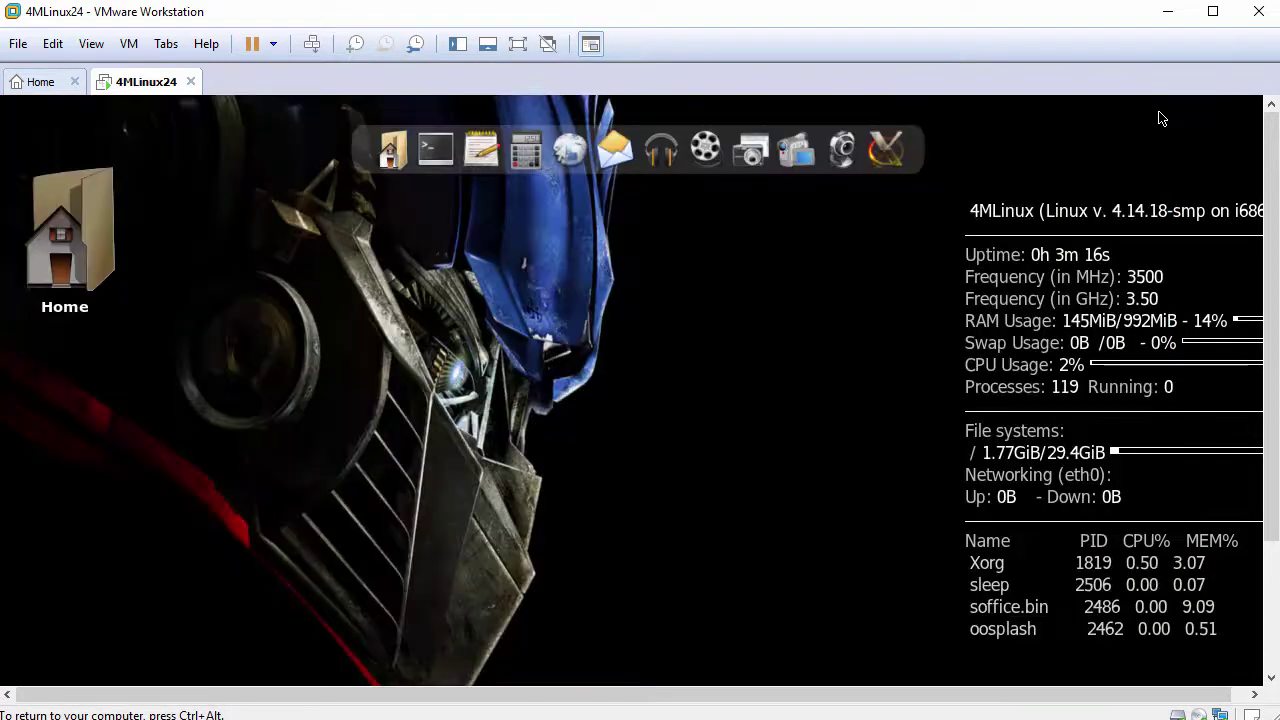
right_click(300, 218)
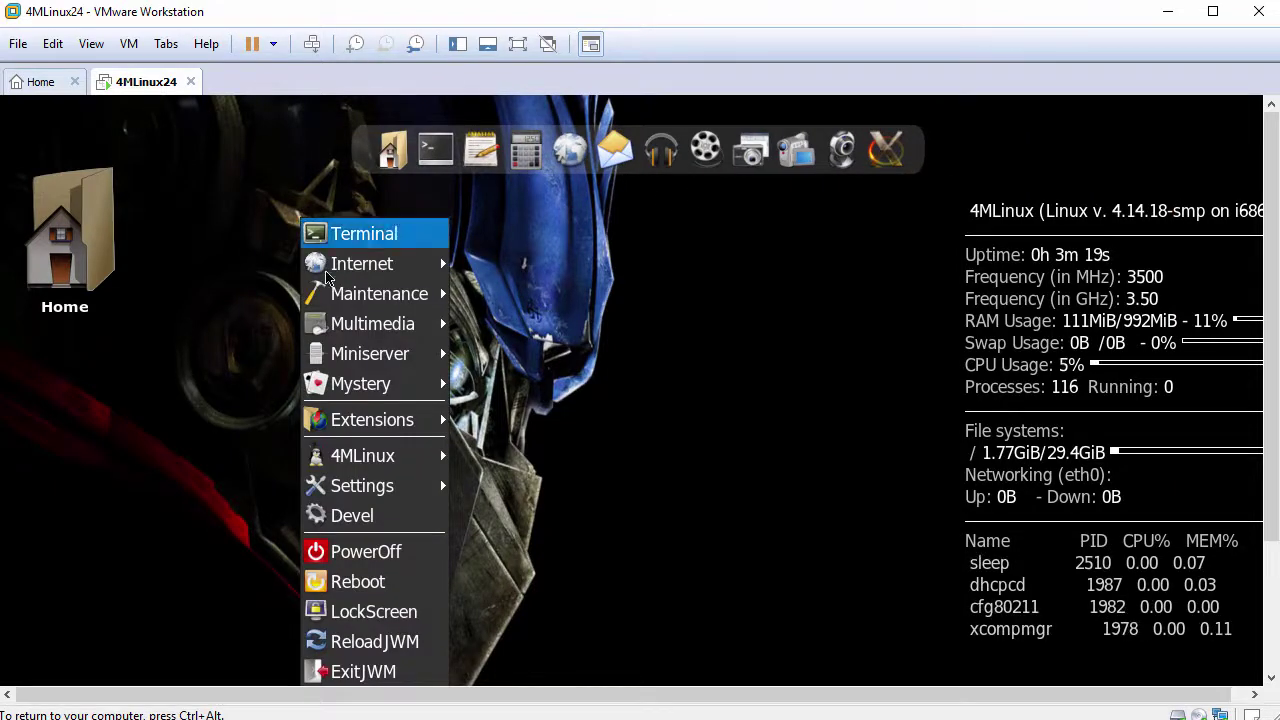
mouse_move(376, 420)
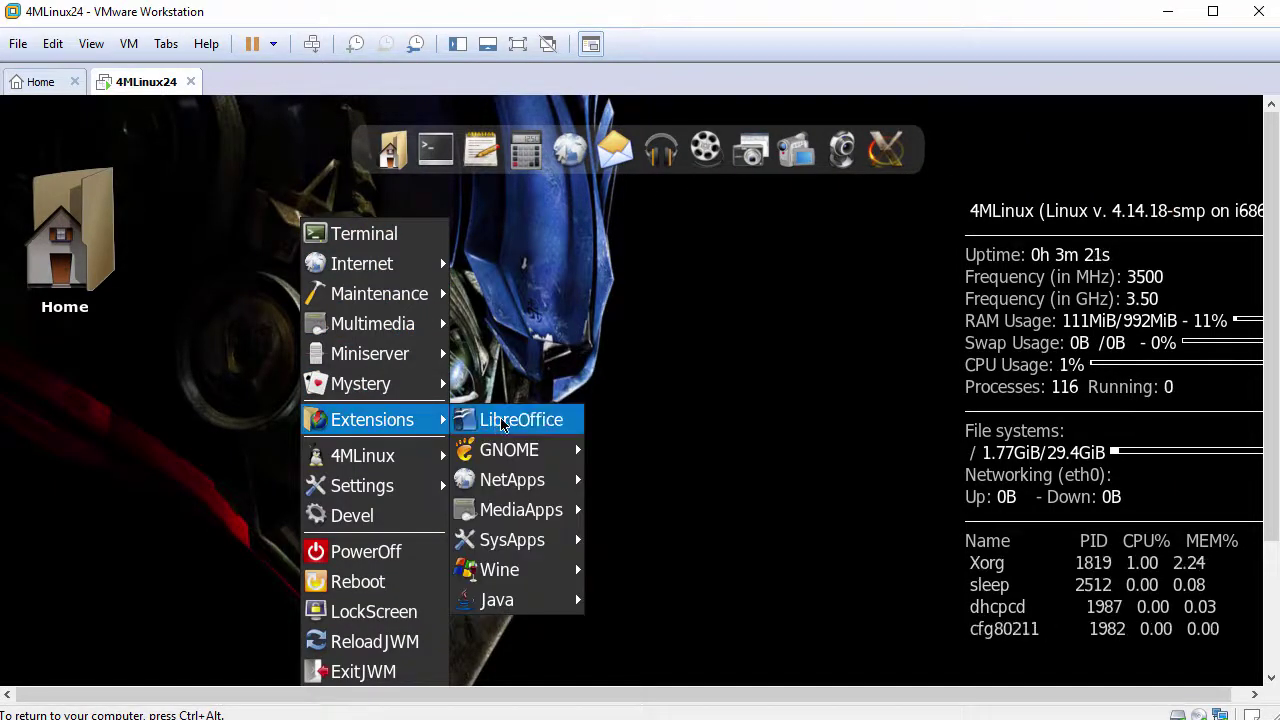
mouse_move(527, 452)
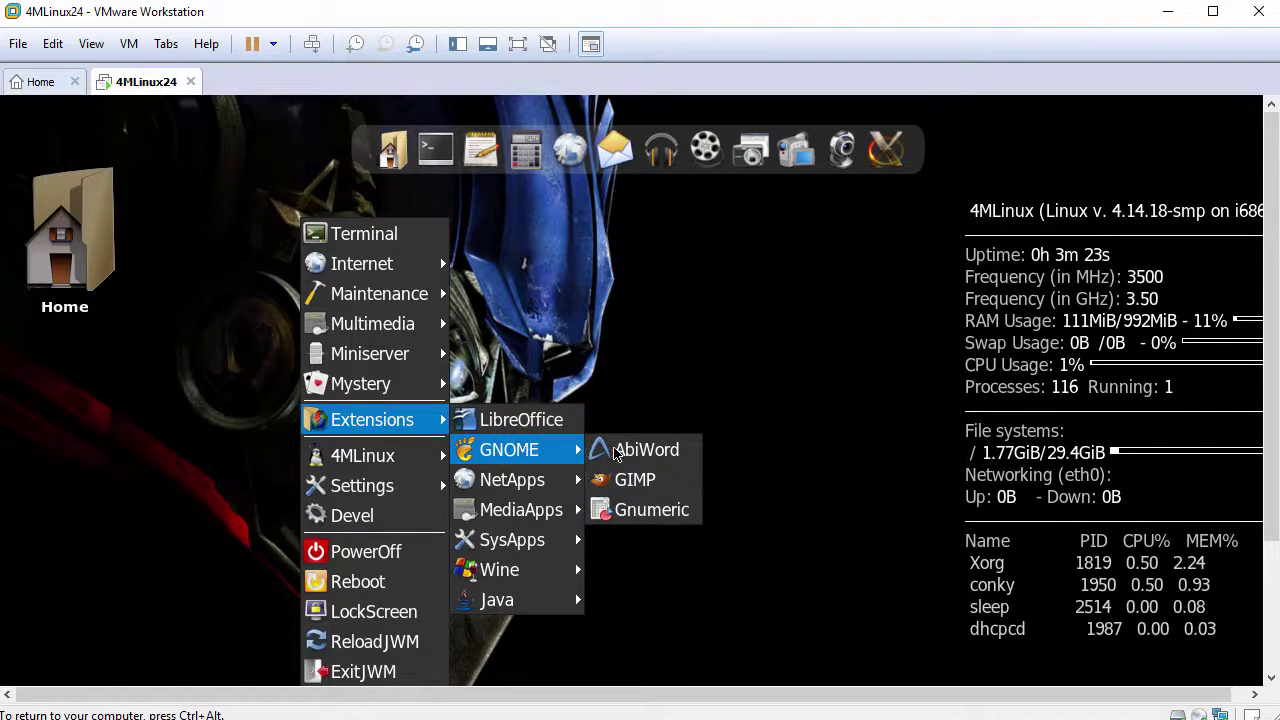
left_click(658, 489)
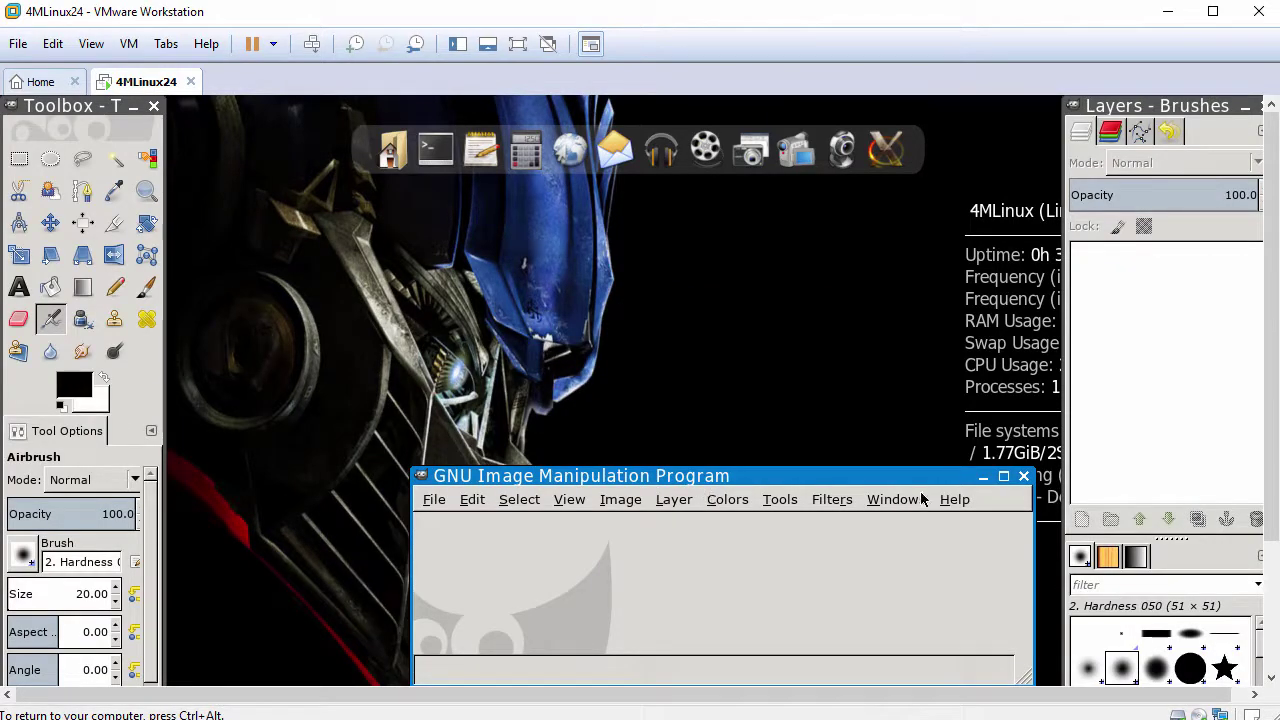
left_click(1024, 476)
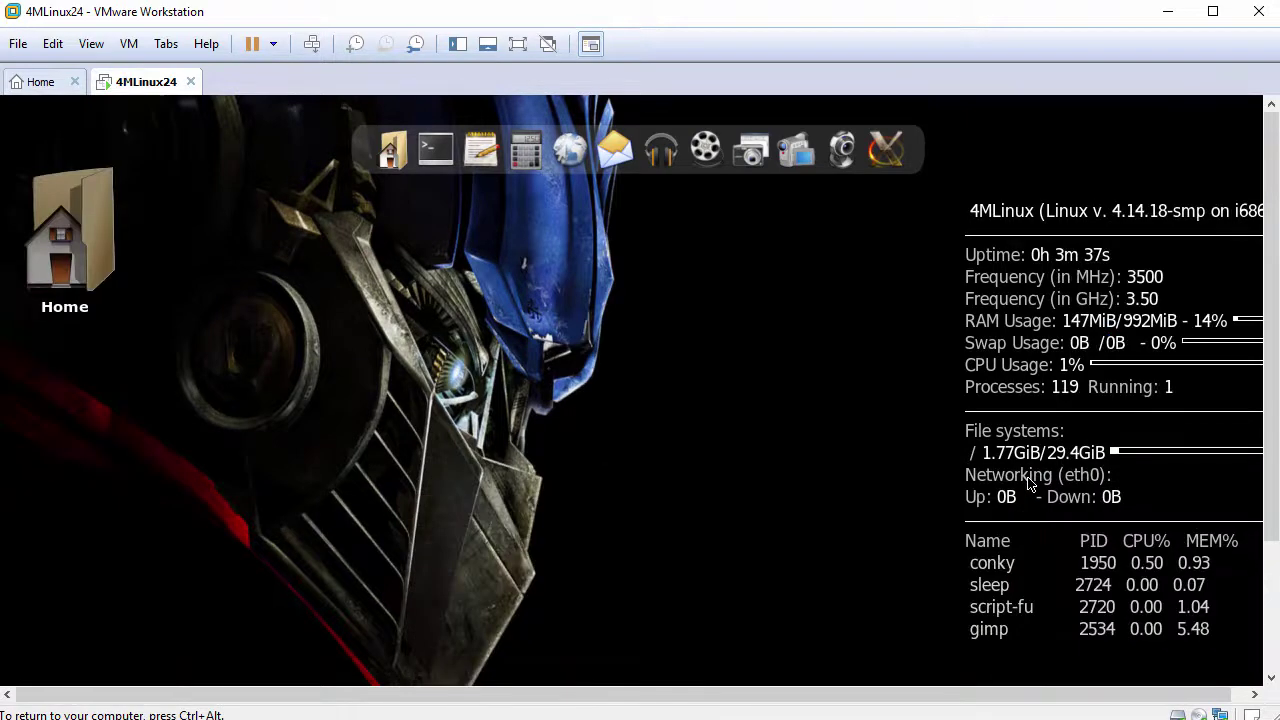
Launch the Firefox installer from Extensions > NetApps > Mozilla in the desktop menu
right_click(268, 206)
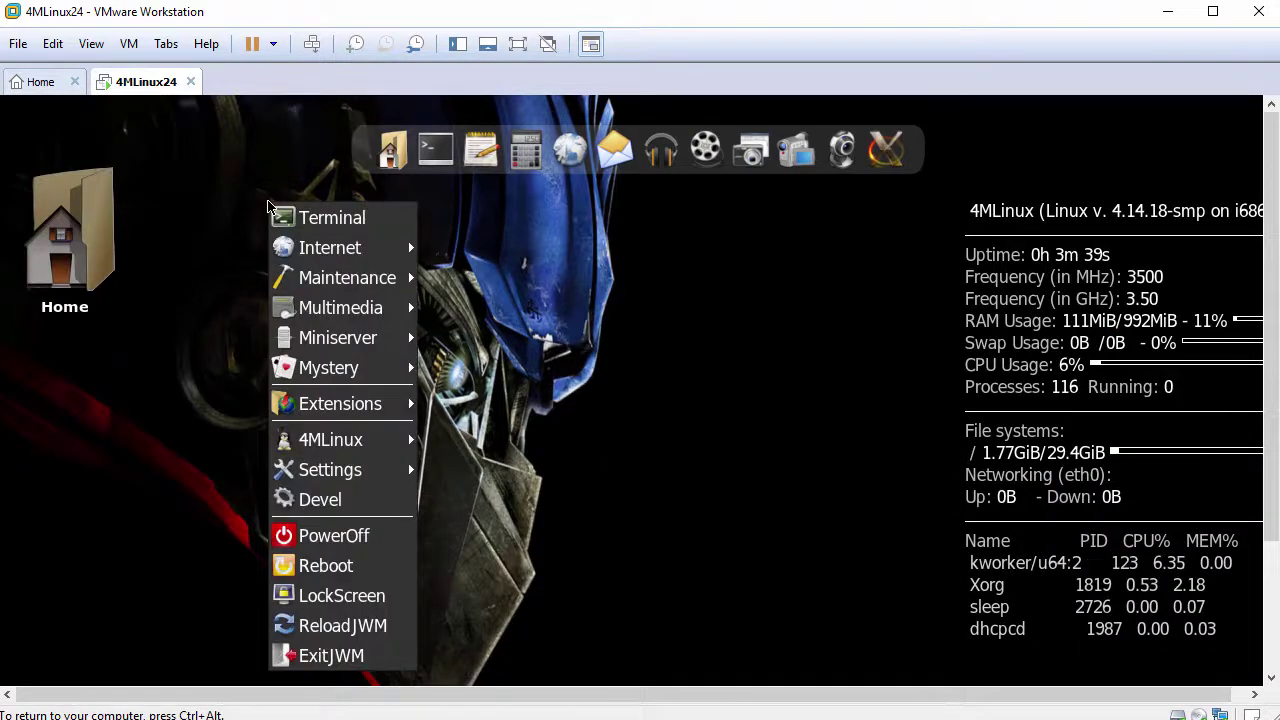
mouse_move(330, 405)
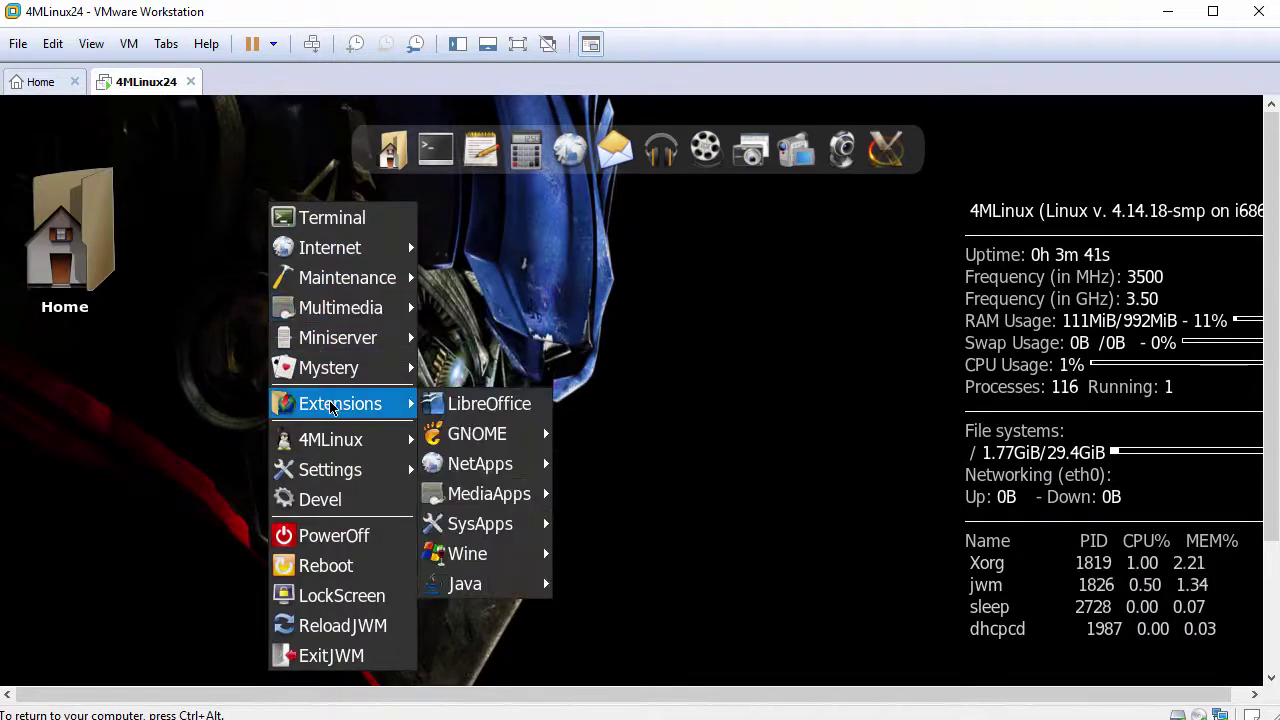
mouse_move(485, 466)
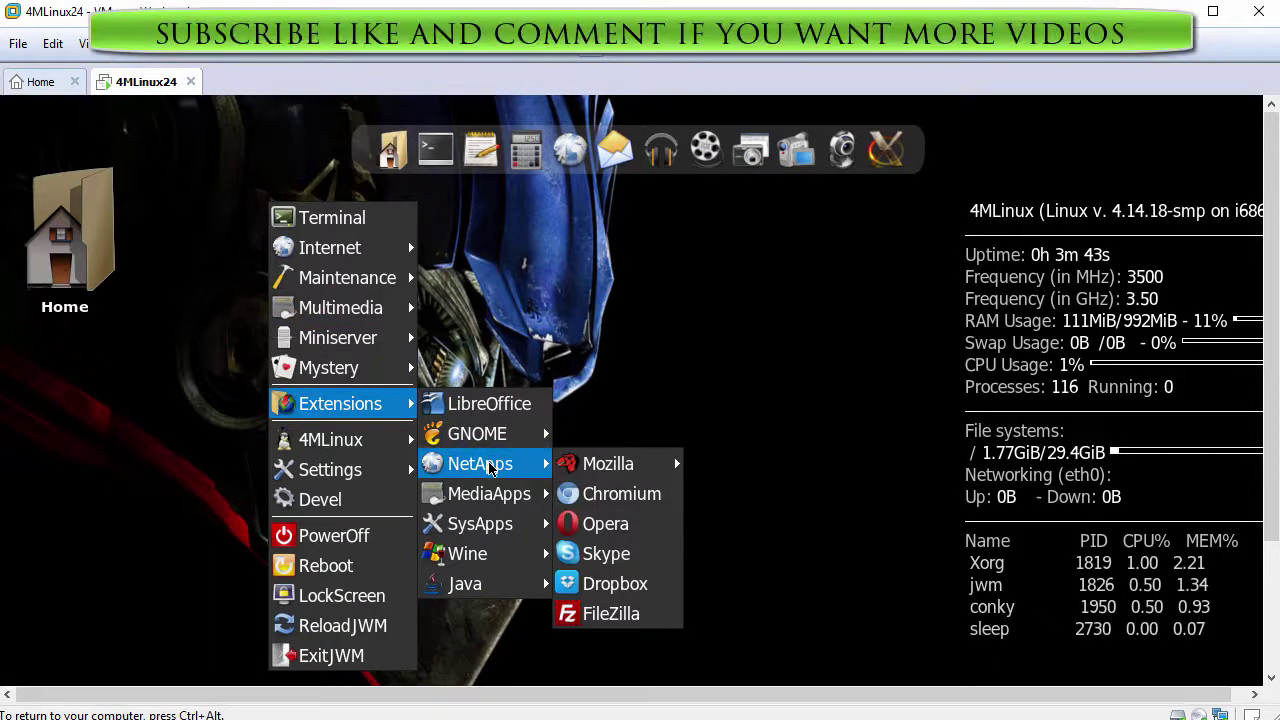
mouse_move(608, 464)
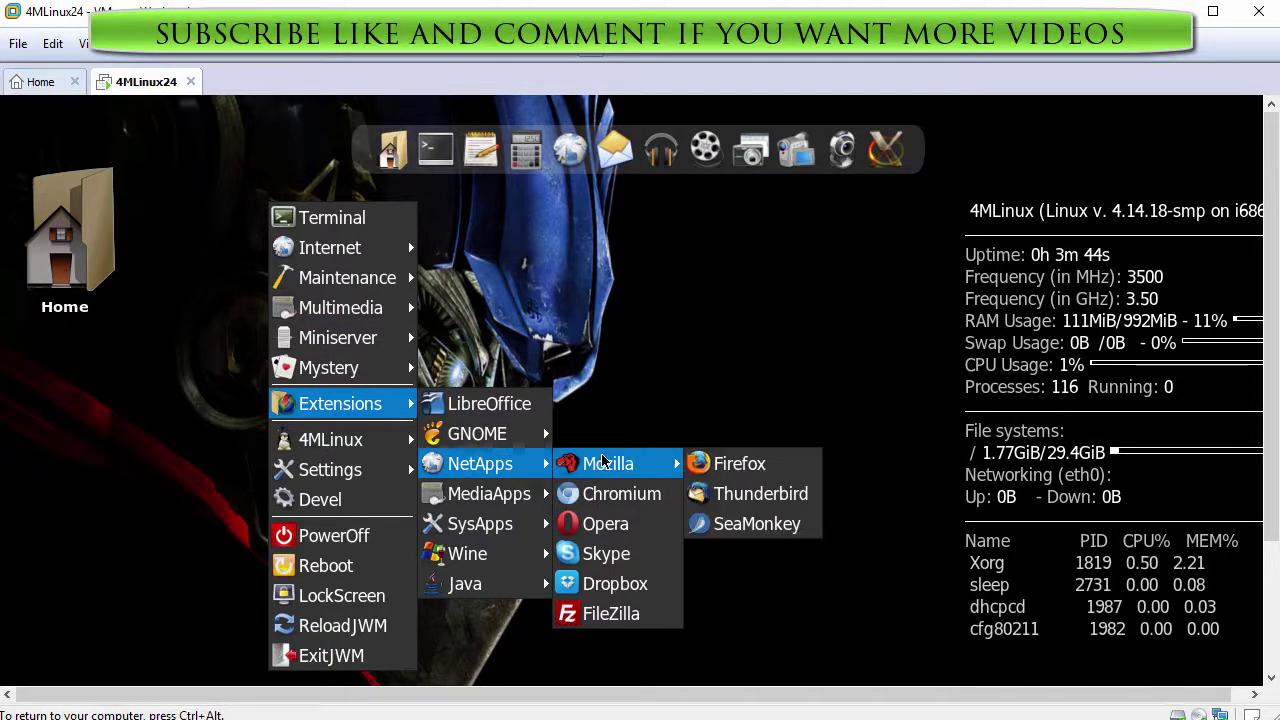
left_click(728, 468)
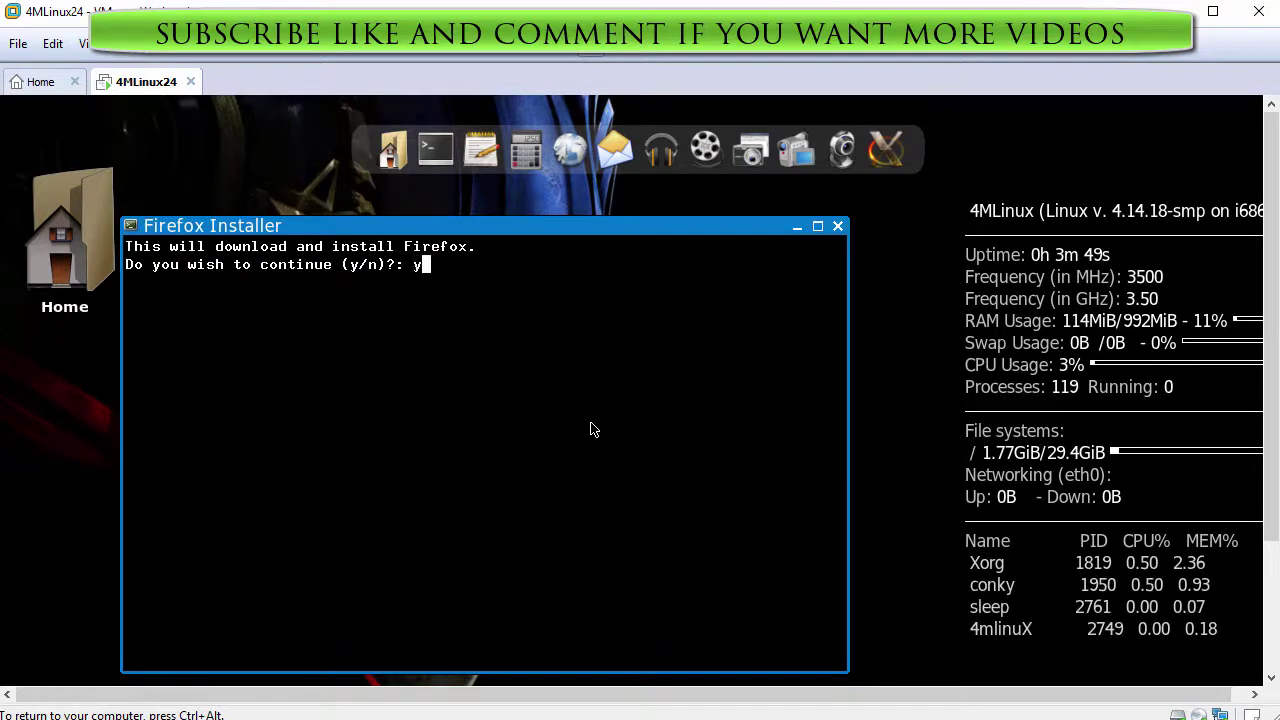
Confirm the Firefox 58.0.2 install, then close Firefox and both its tabs once the welcome page appears
type("y")
key("Return")
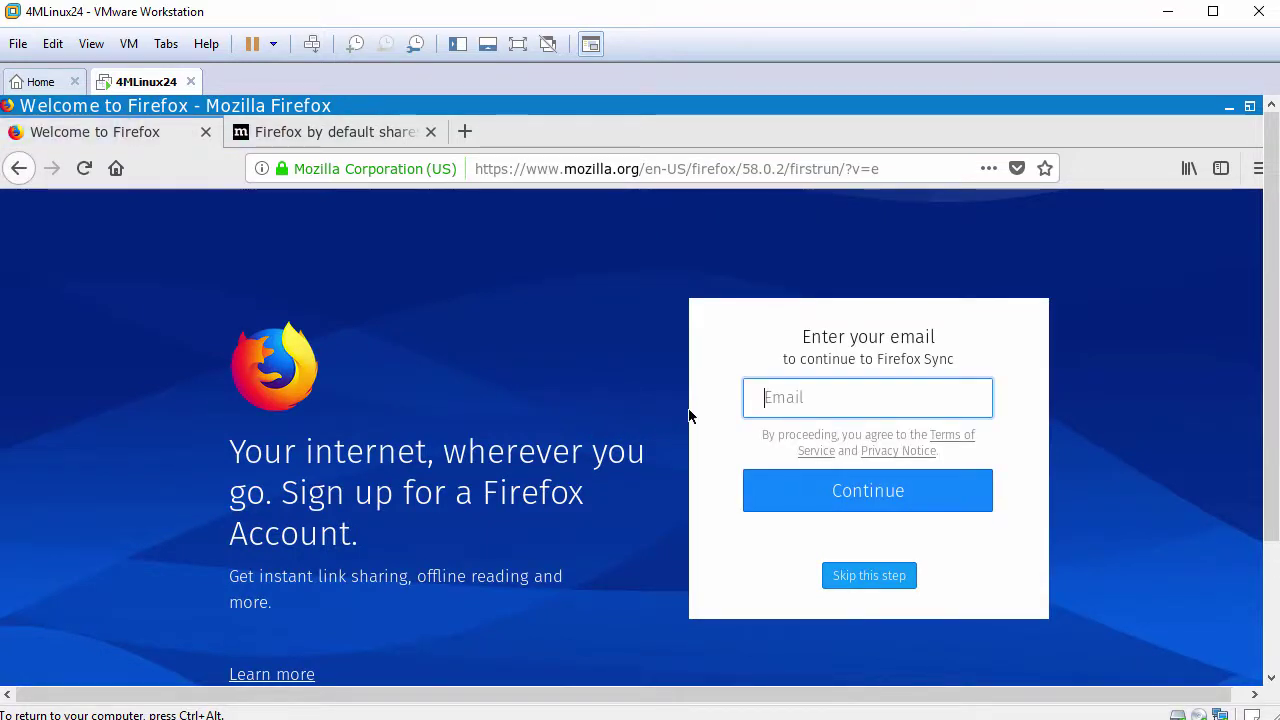
double_click(1180, 111)
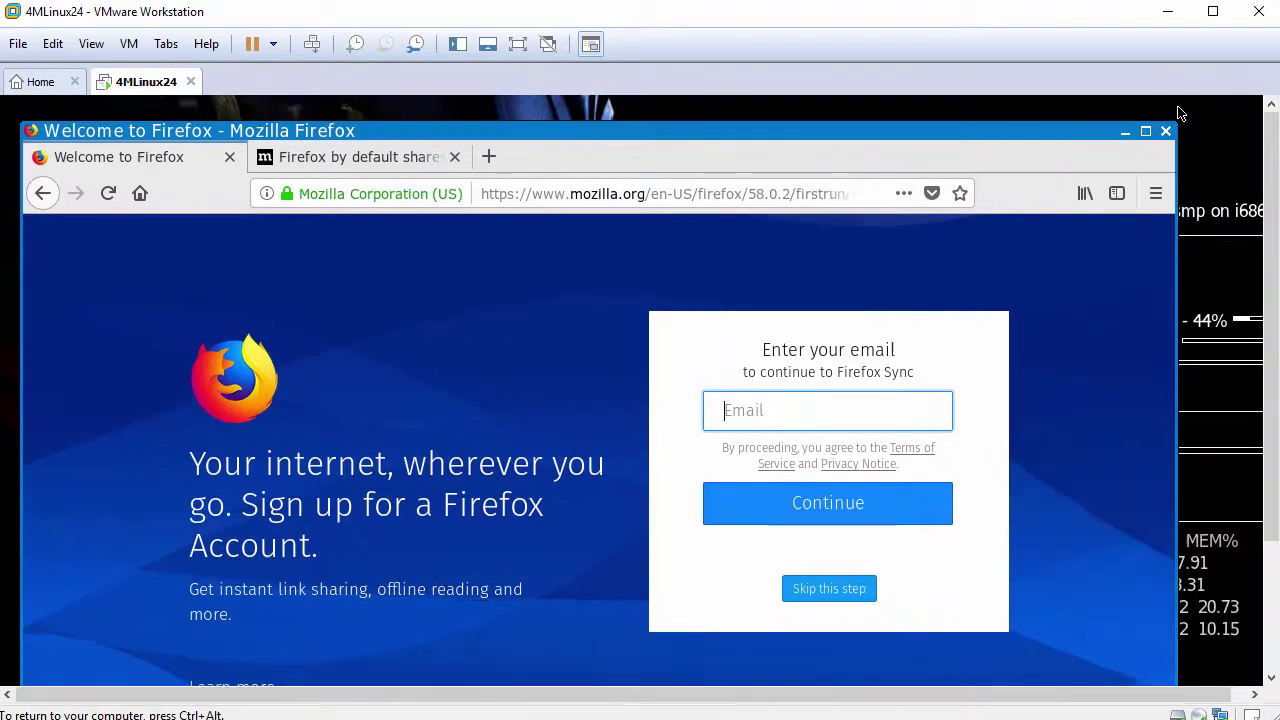
left_click(1166, 132)
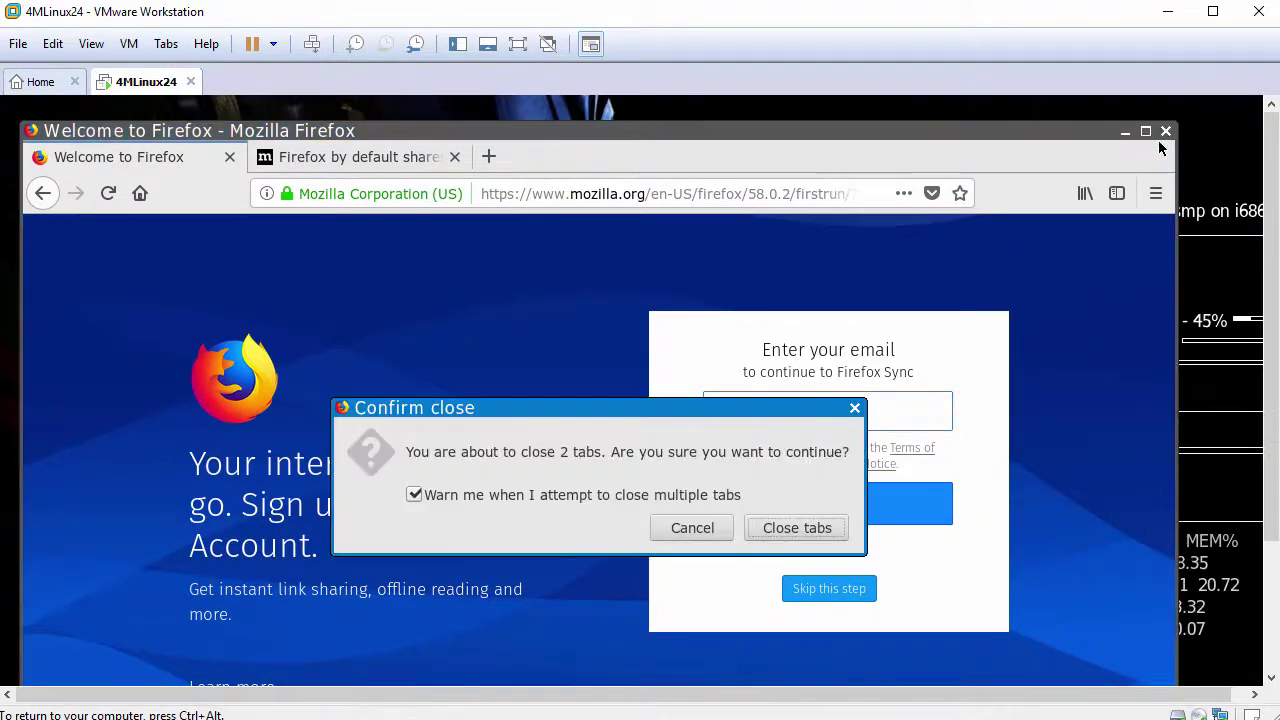
left_click(802, 527)
Start the FileZilla installer from Extensions > NetApps and confirm the download with y
right_click(264, 168)
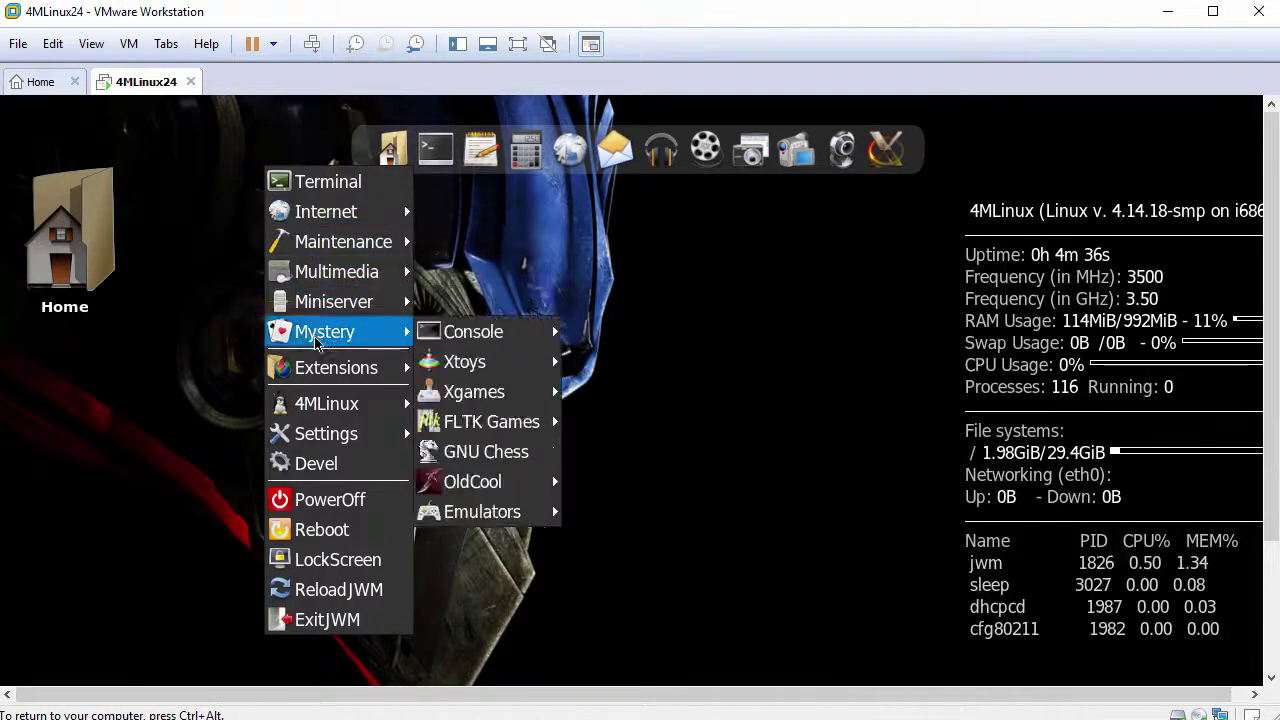
mouse_move(322, 371)
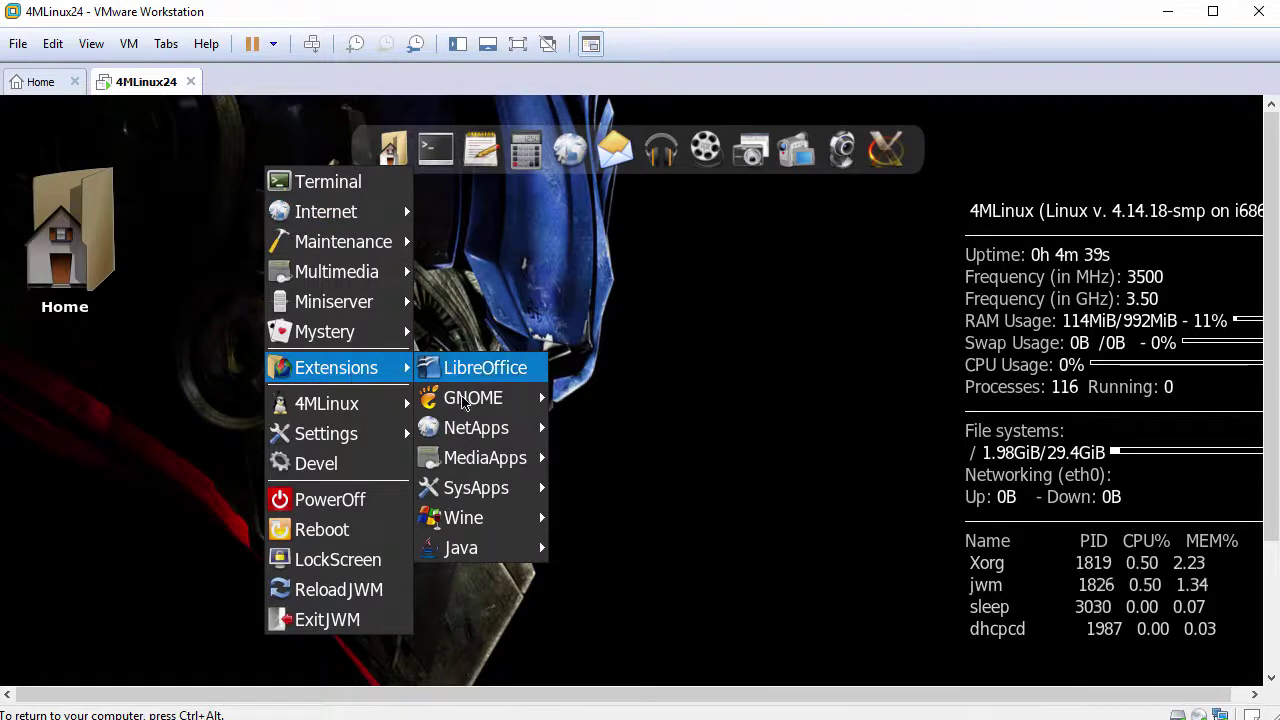
mouse_move(477, 440)
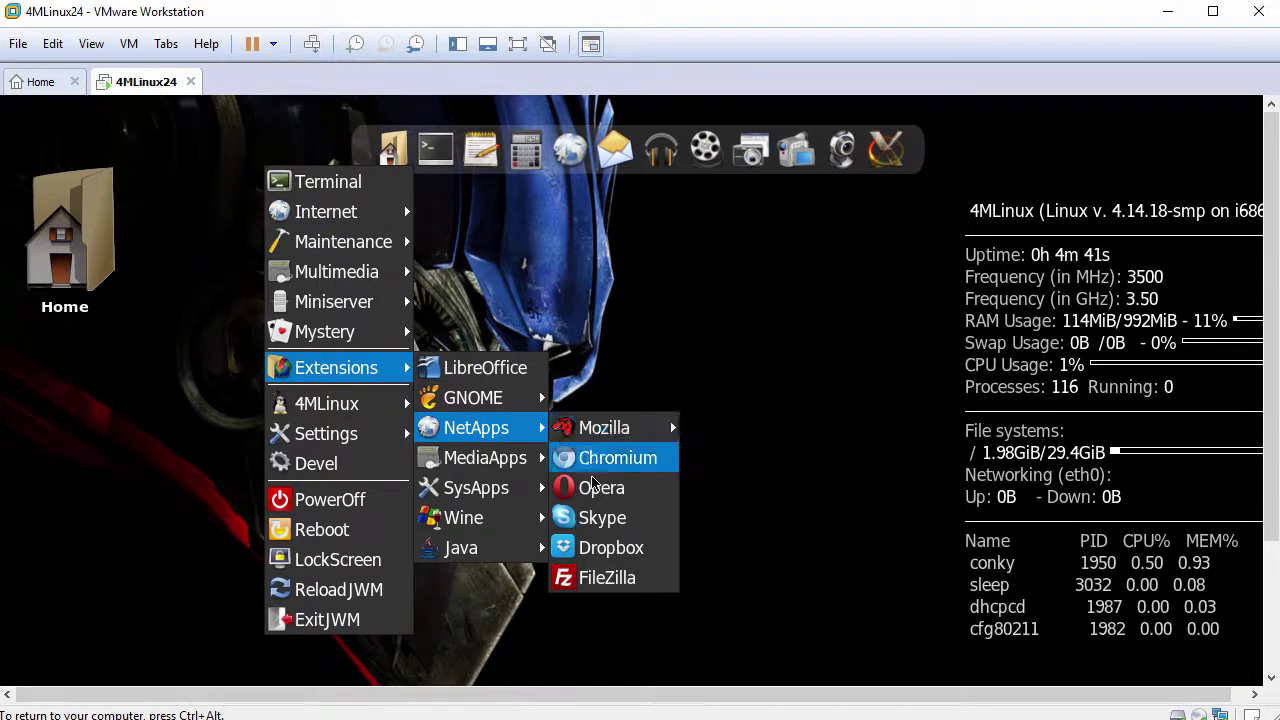
left_click(607, 578)
type("y")
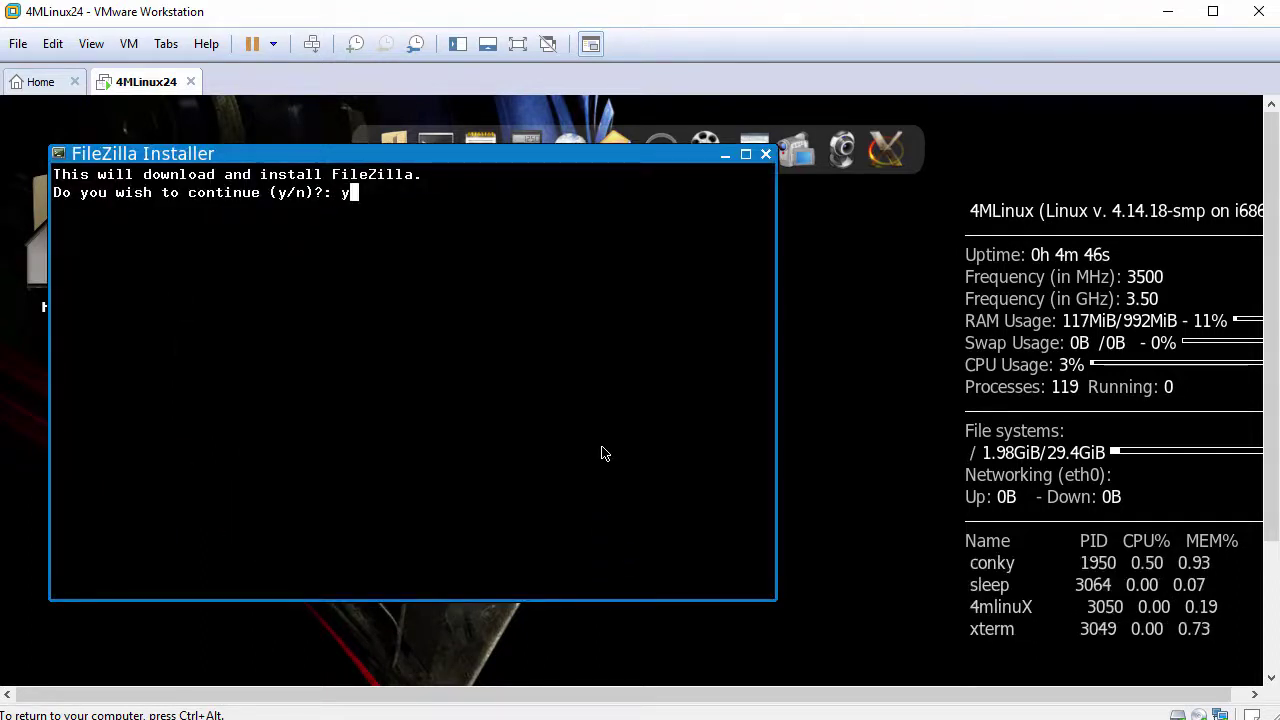
key("Return")
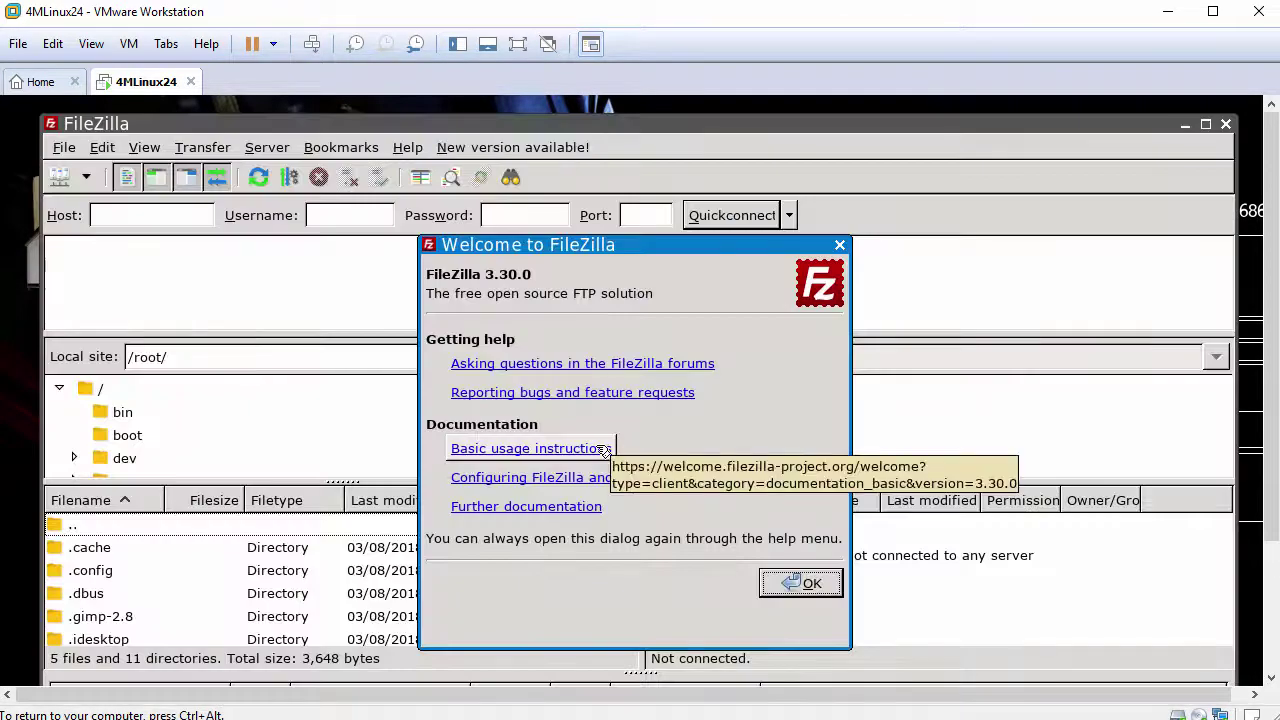
Dismiss FileZilla 3.30.0's welcome and update notices, then close FileZilla
left_click(808, 588)
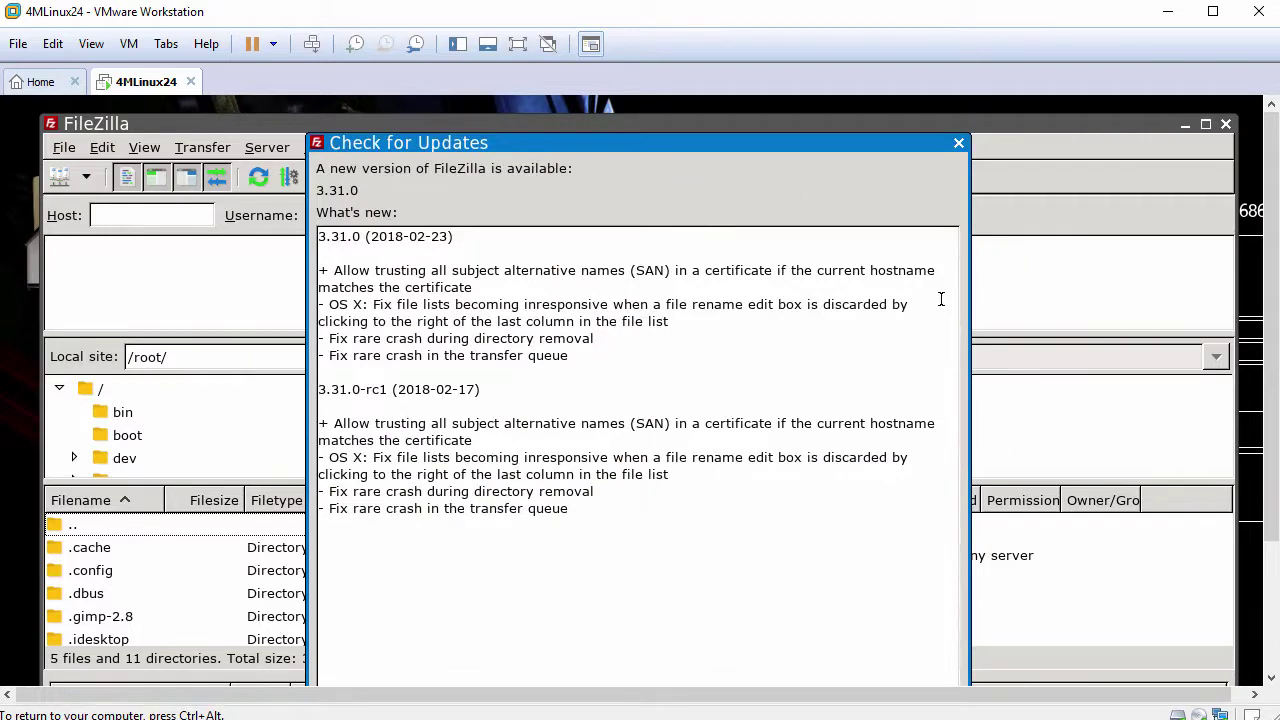
left_click(958, 144)
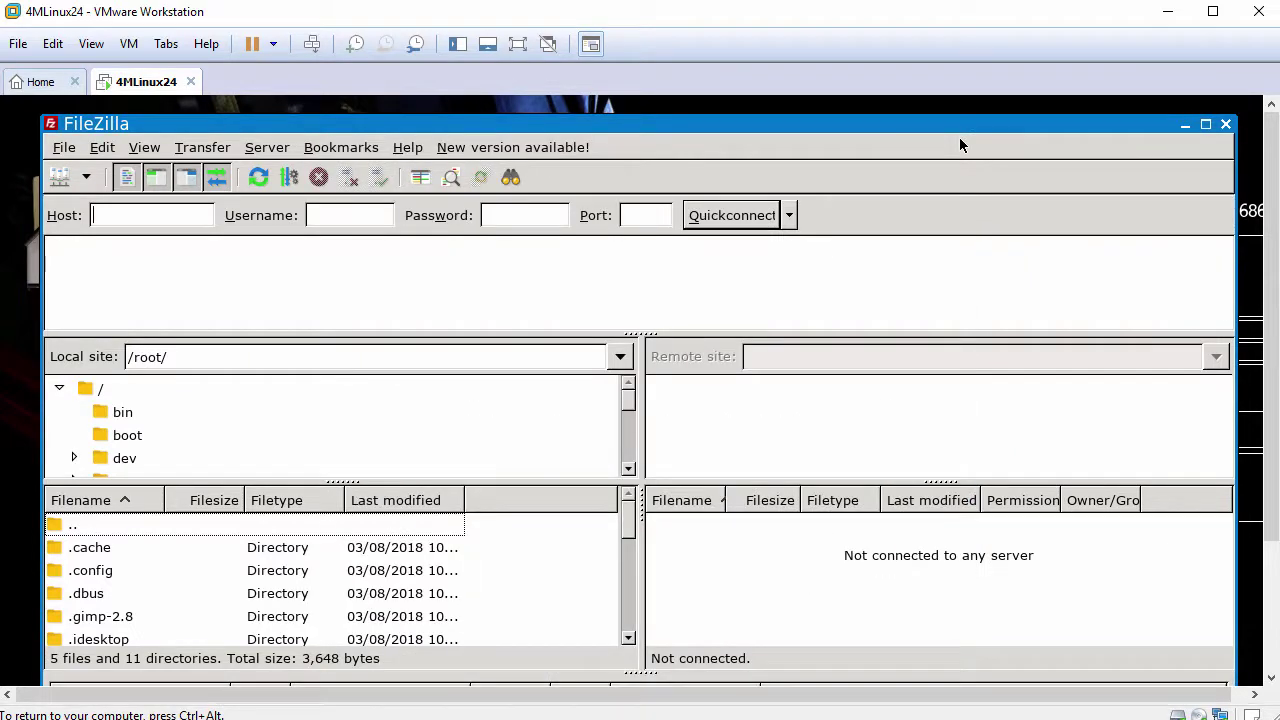
left_click(1225, 125)
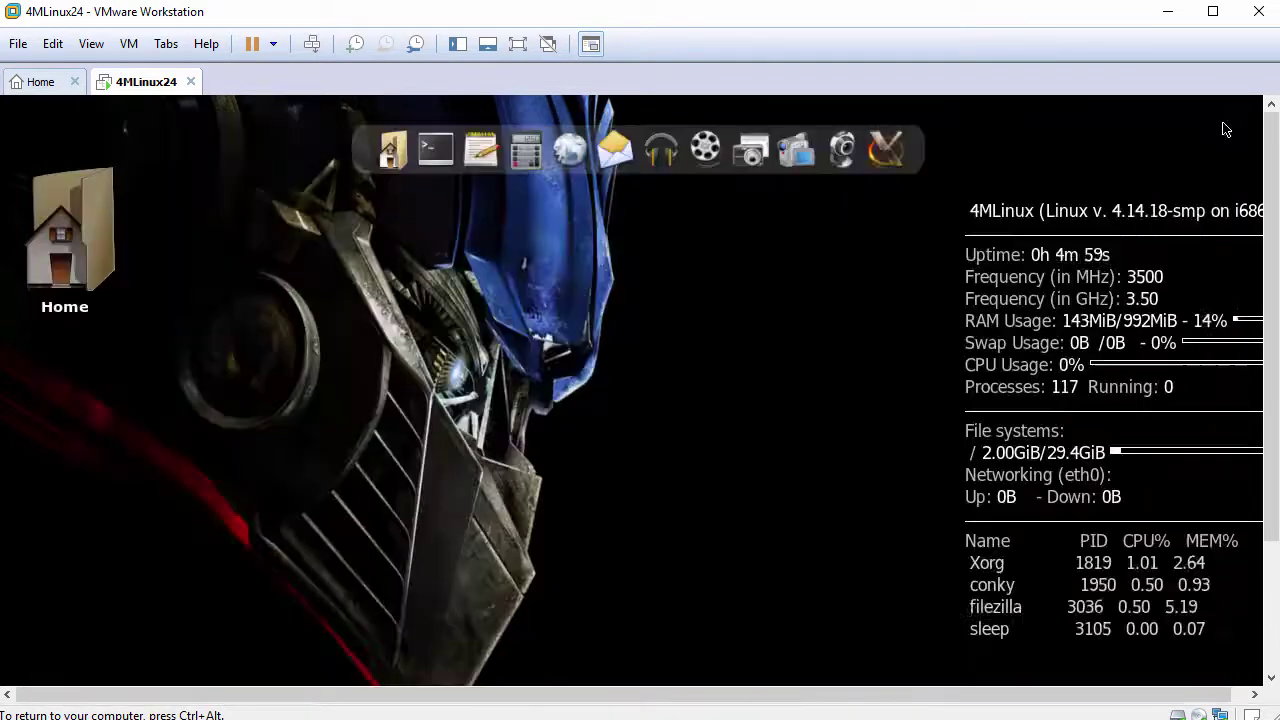
Launch VLC from Extensions > MediaApps, accept its network access policy, then close it
right_click(266, 183)
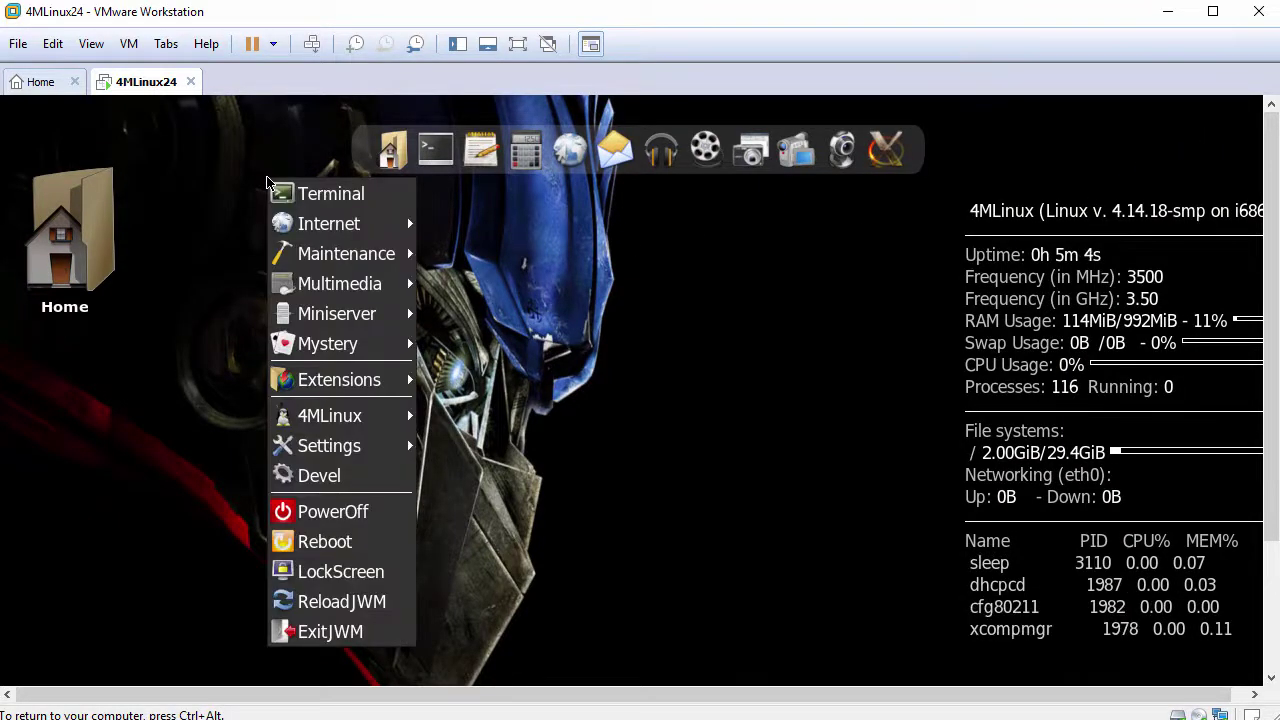
mouse_move(356, 386)
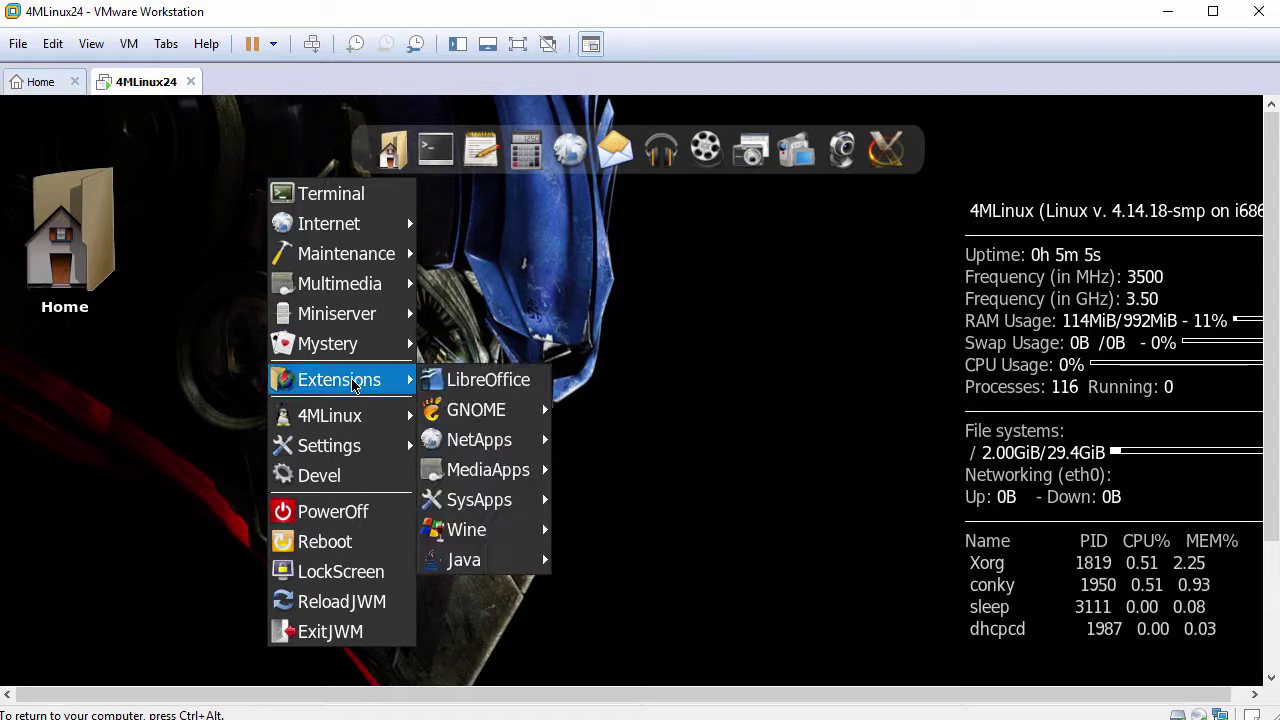
mouse_move(493, 472)
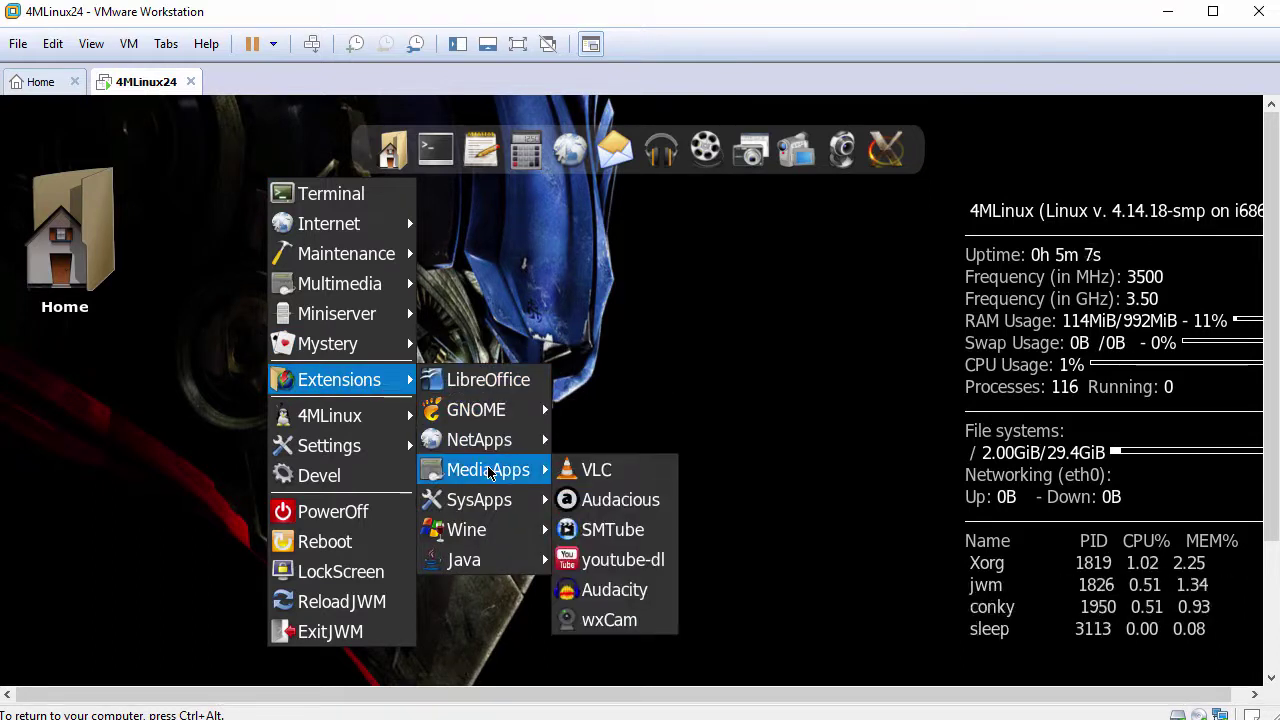
left_click(596, 470)
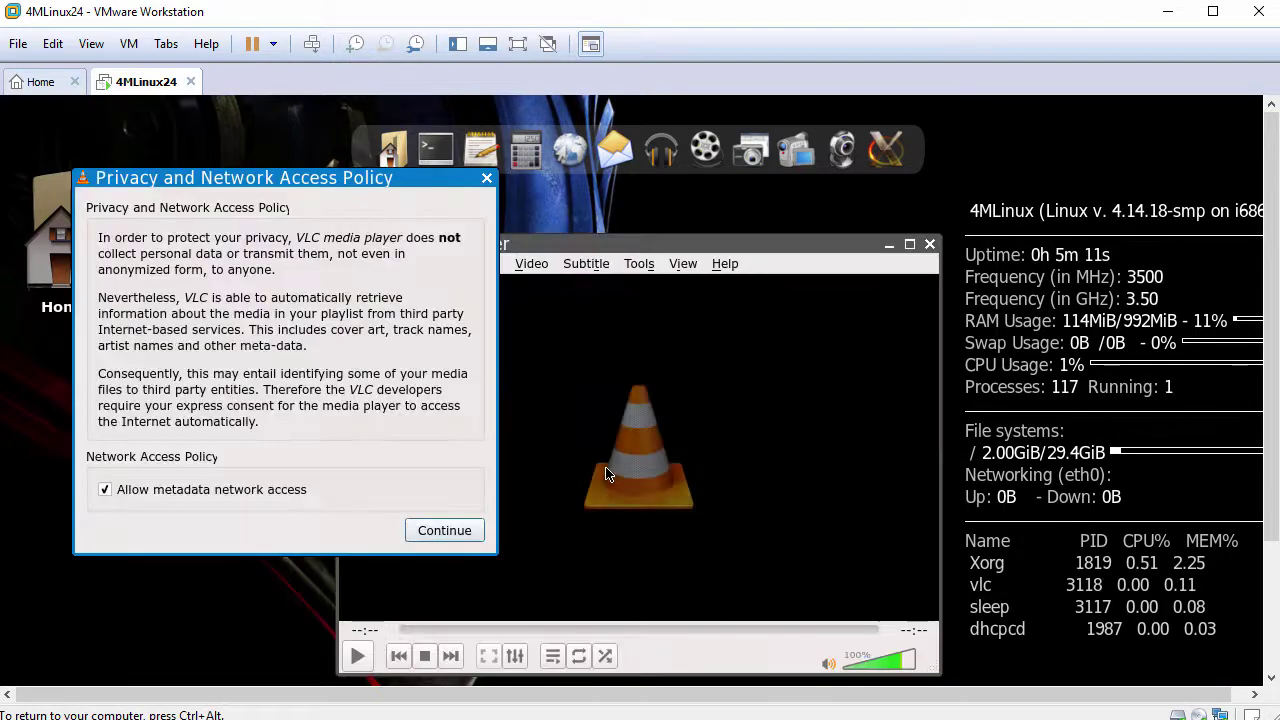
left_click(444, 531)
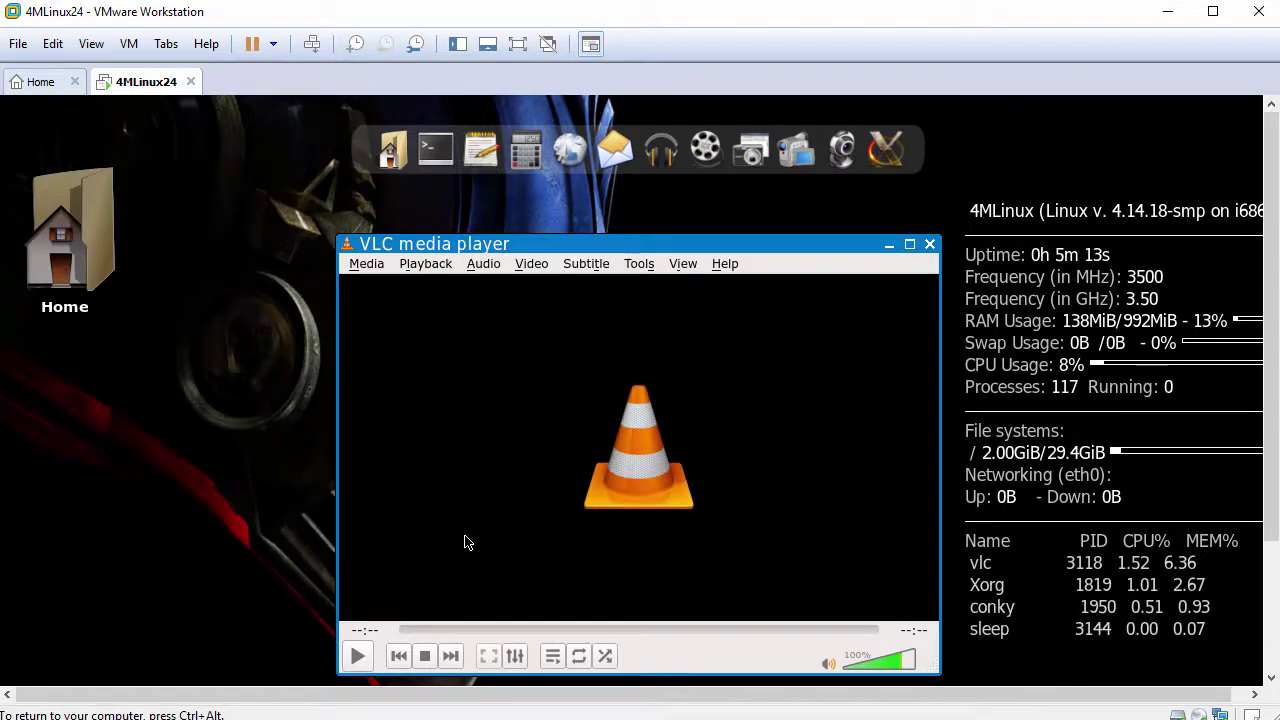
left_click(929, 247)
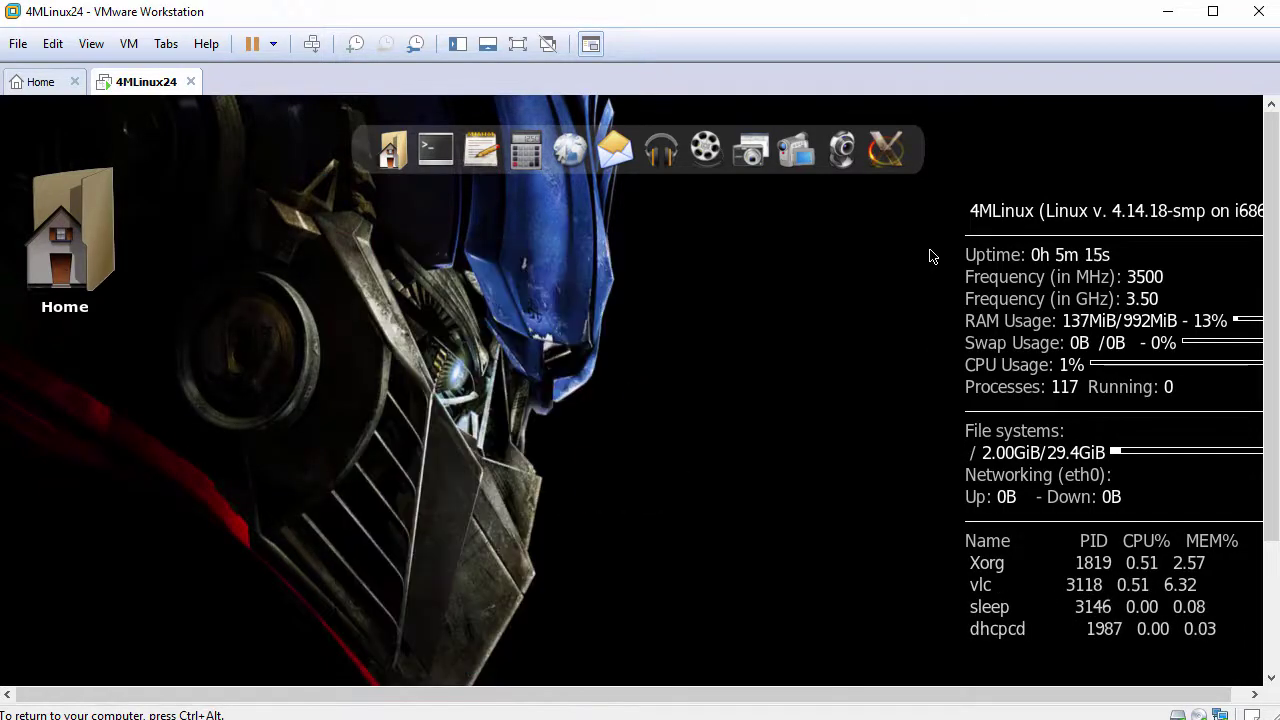
Browse the Extensions submenus in the desktop menu, then reveal Settings > Desktop with Wallpapers
right_click(283, 213)
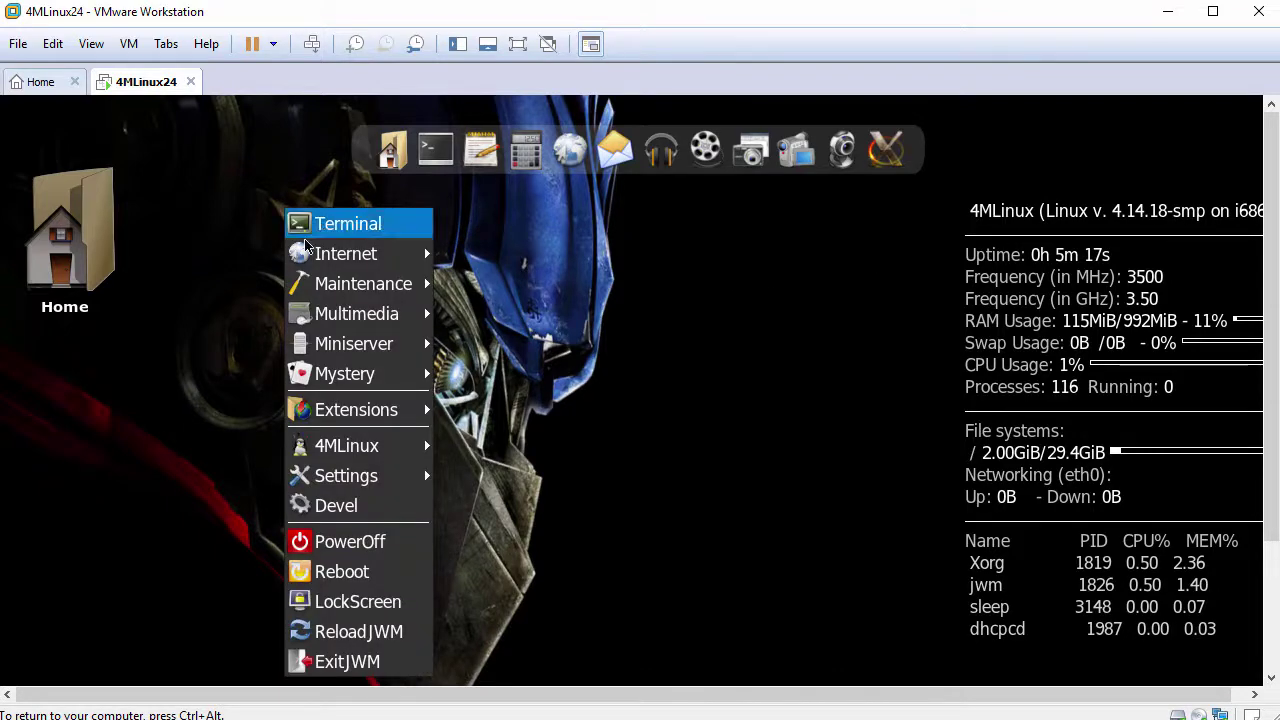
mouse_move(356, 418)
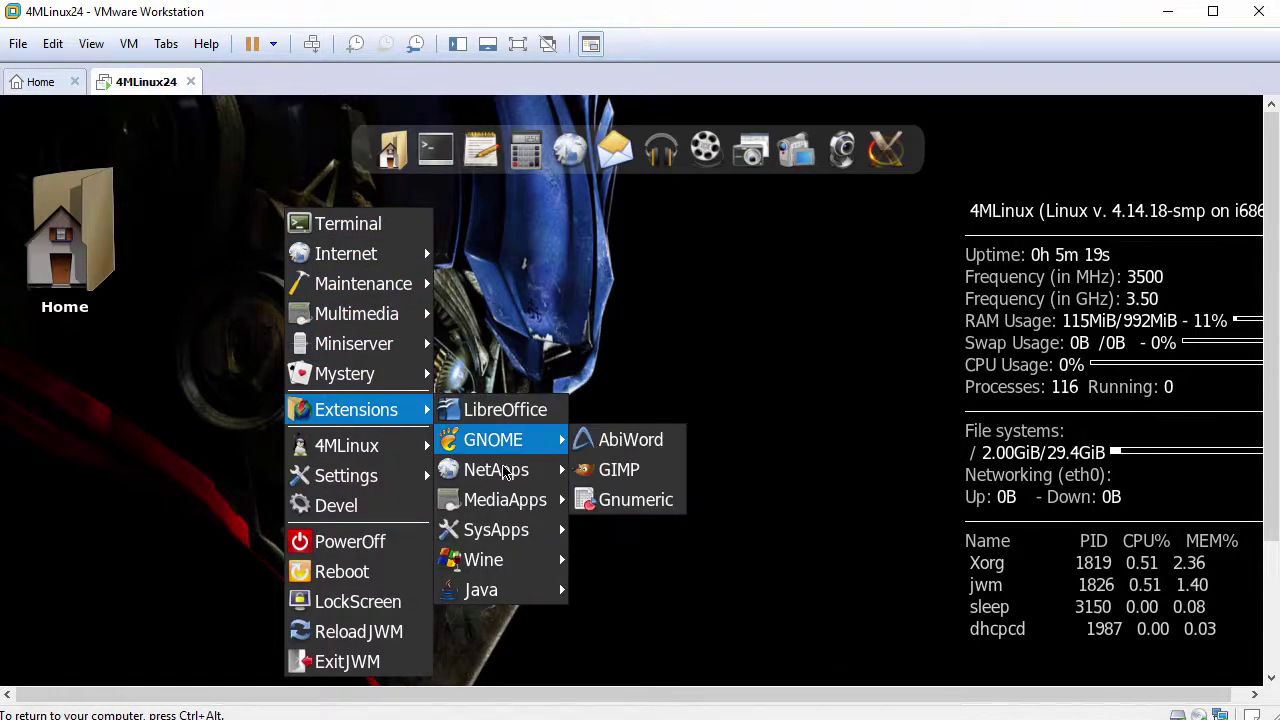
mouse_move(508, 502)
mouse_move(510, 534)
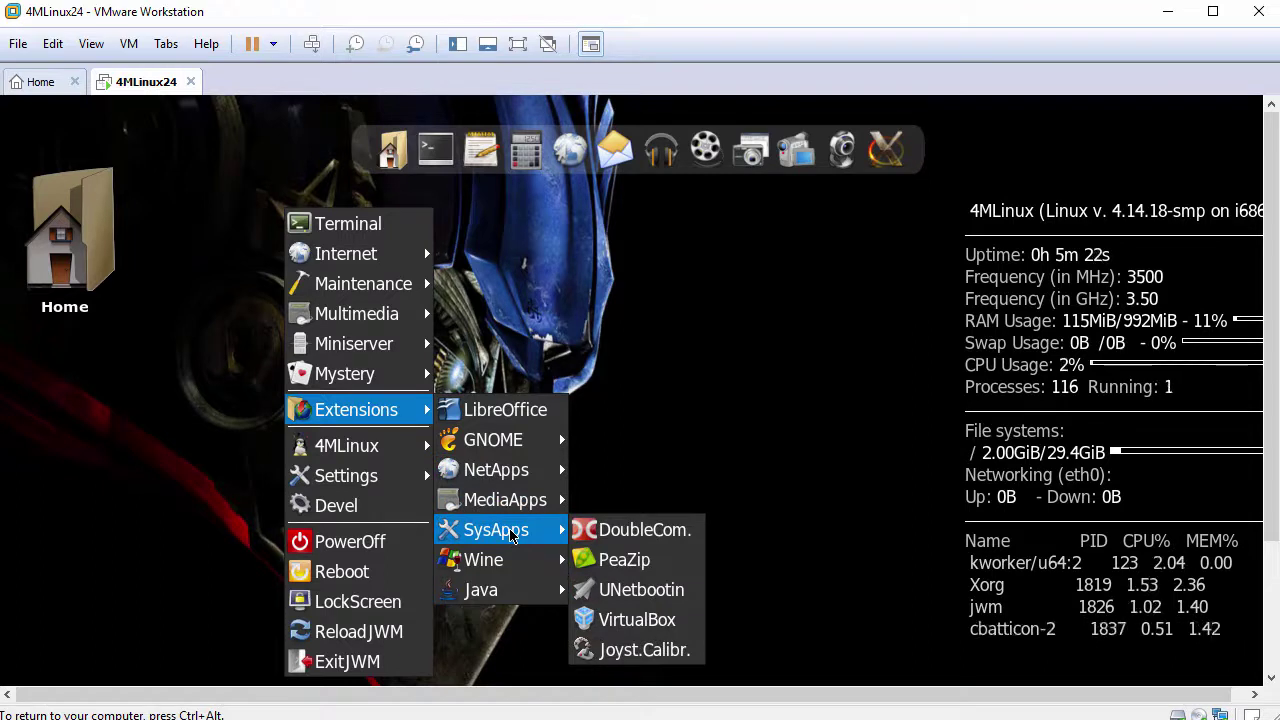
mouse_move(508, 590)
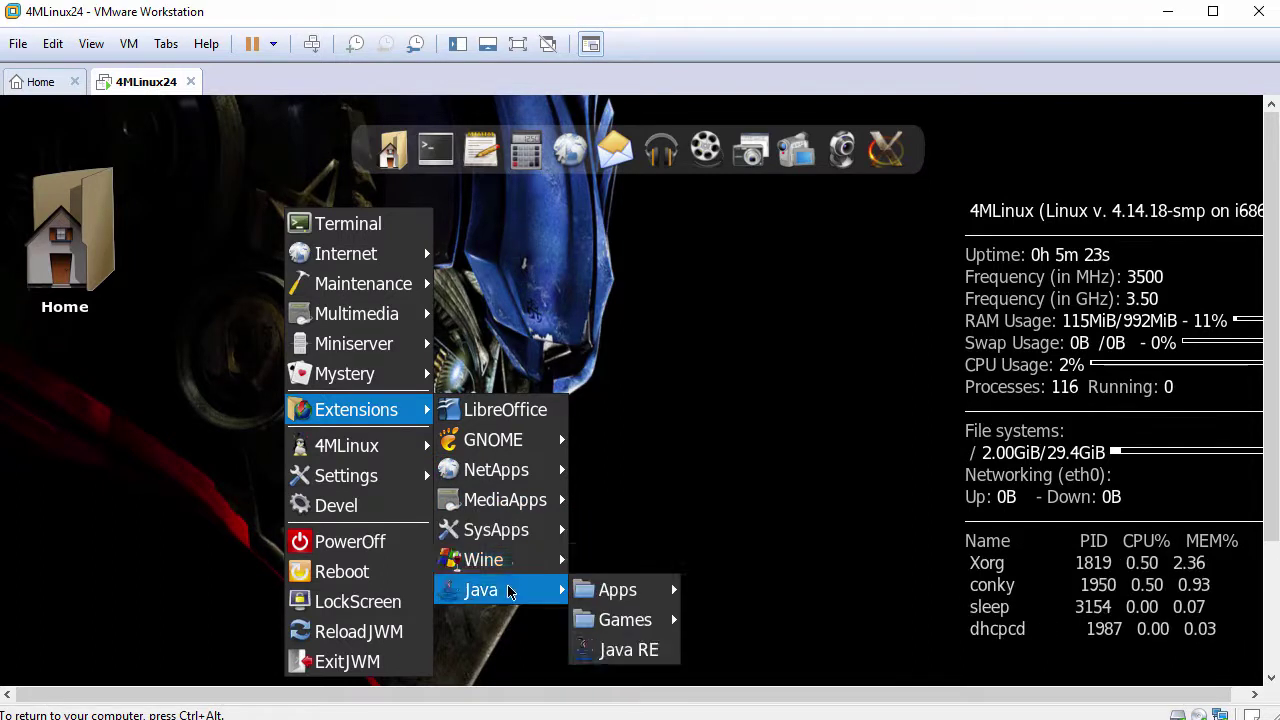
mouse_move(370, 458)
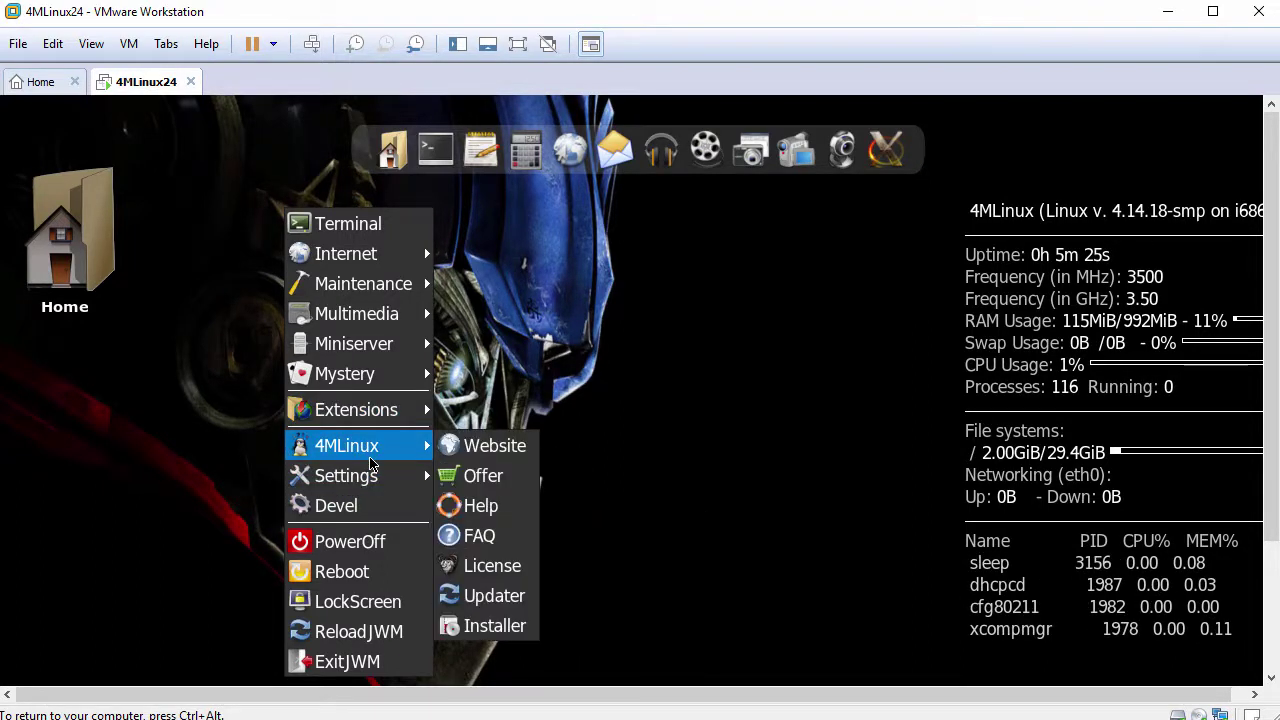
mouse_move(370, 480)
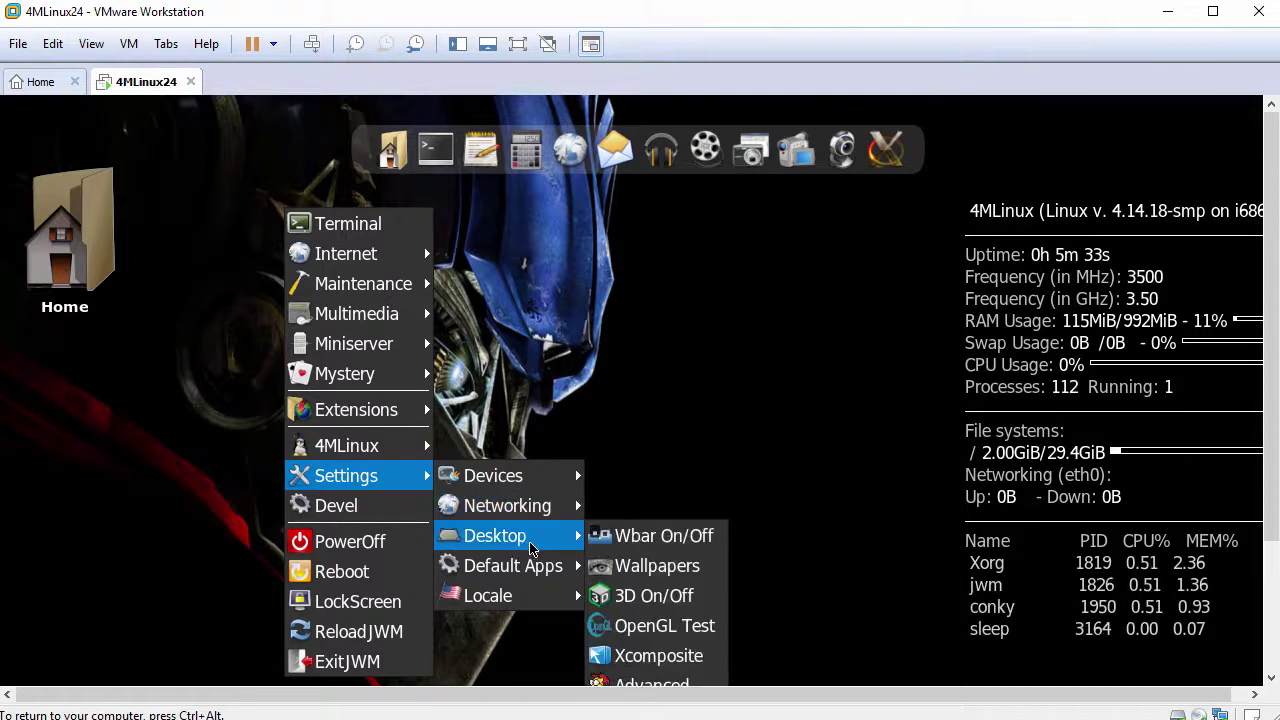
Open Wallpapers and pick the Iron Man image as the desktop background
left_click(634, 568)
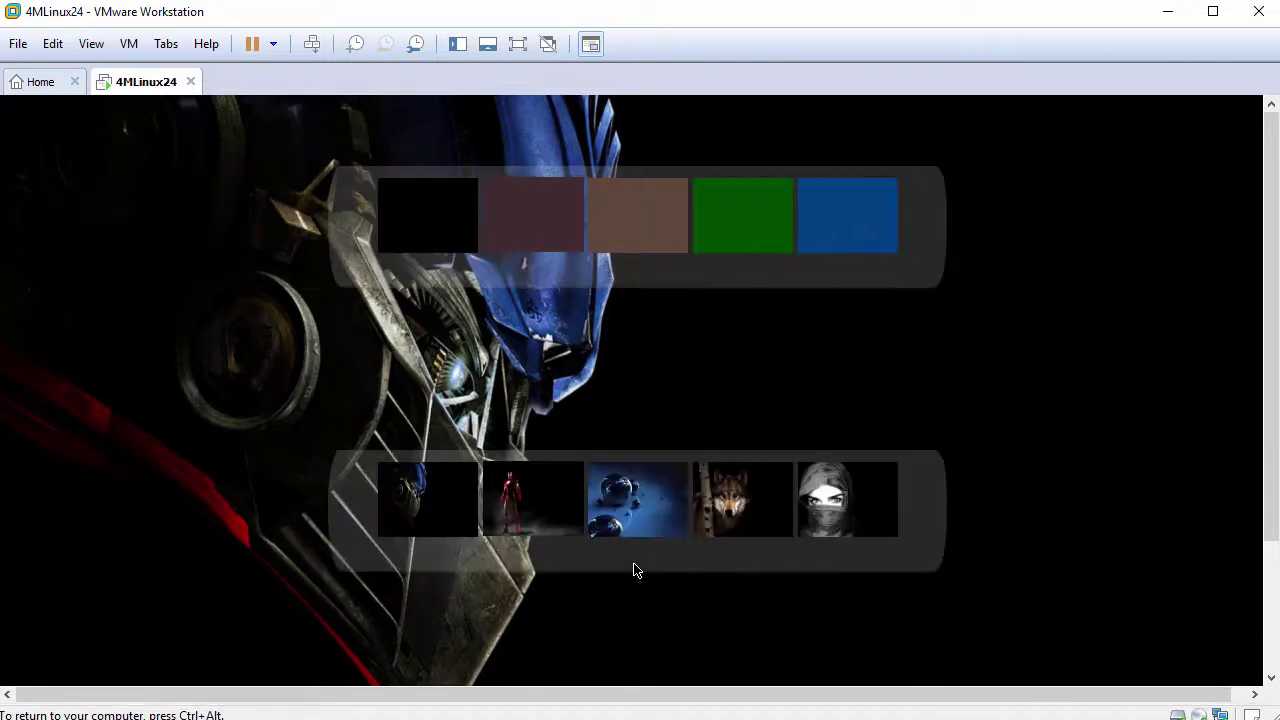
left_click(545, 483)
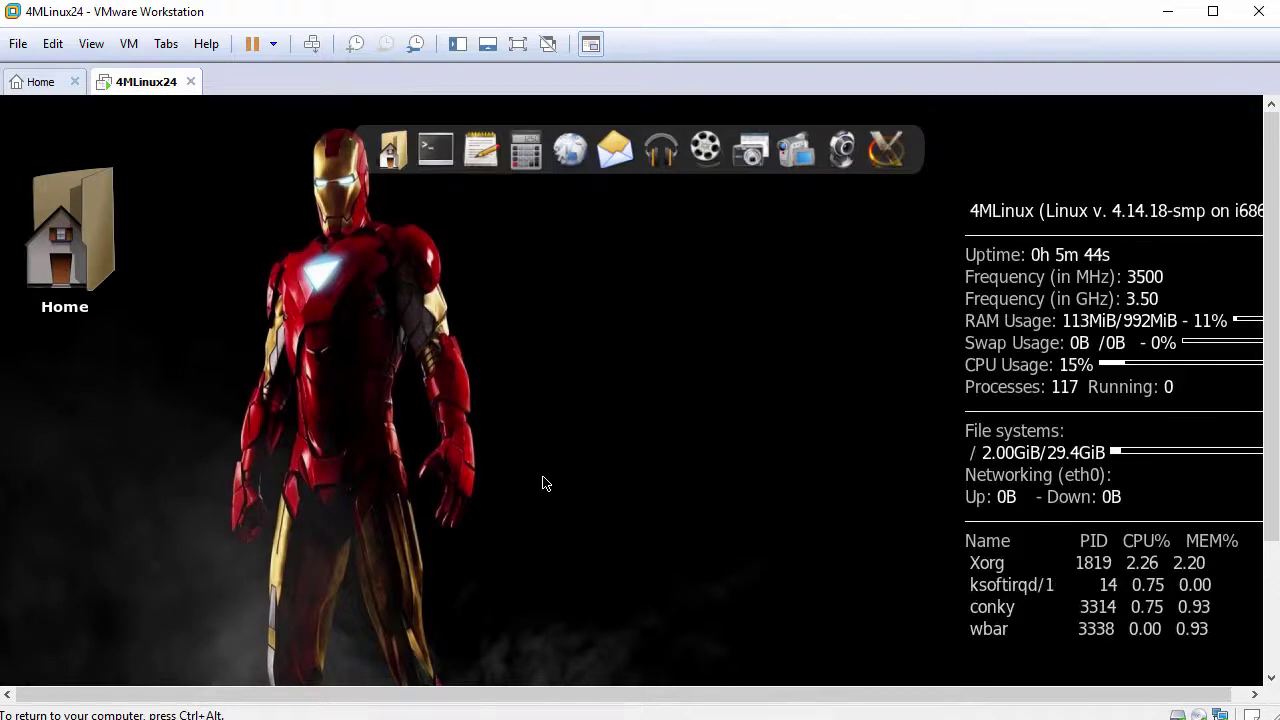
Dismiss the desktop menu and toggle the Idesk desktop icons off and back on
left_click(285, 161)
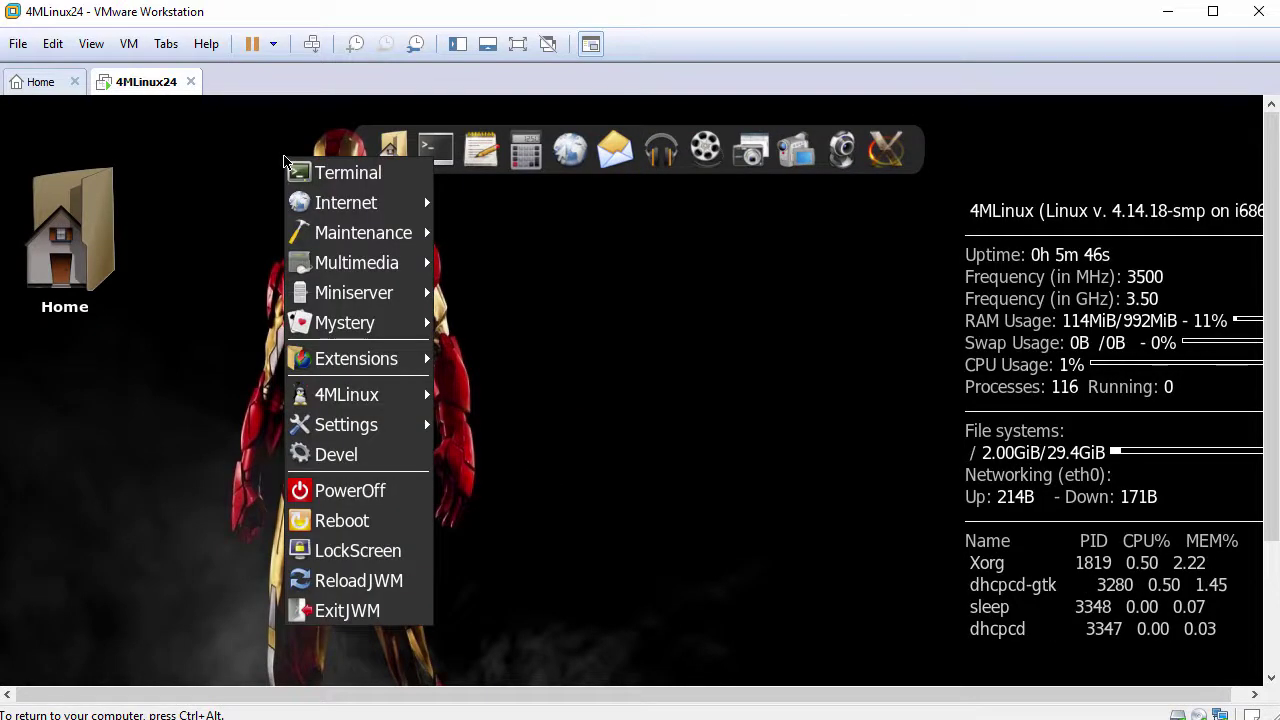
mouse_move(346, 397)
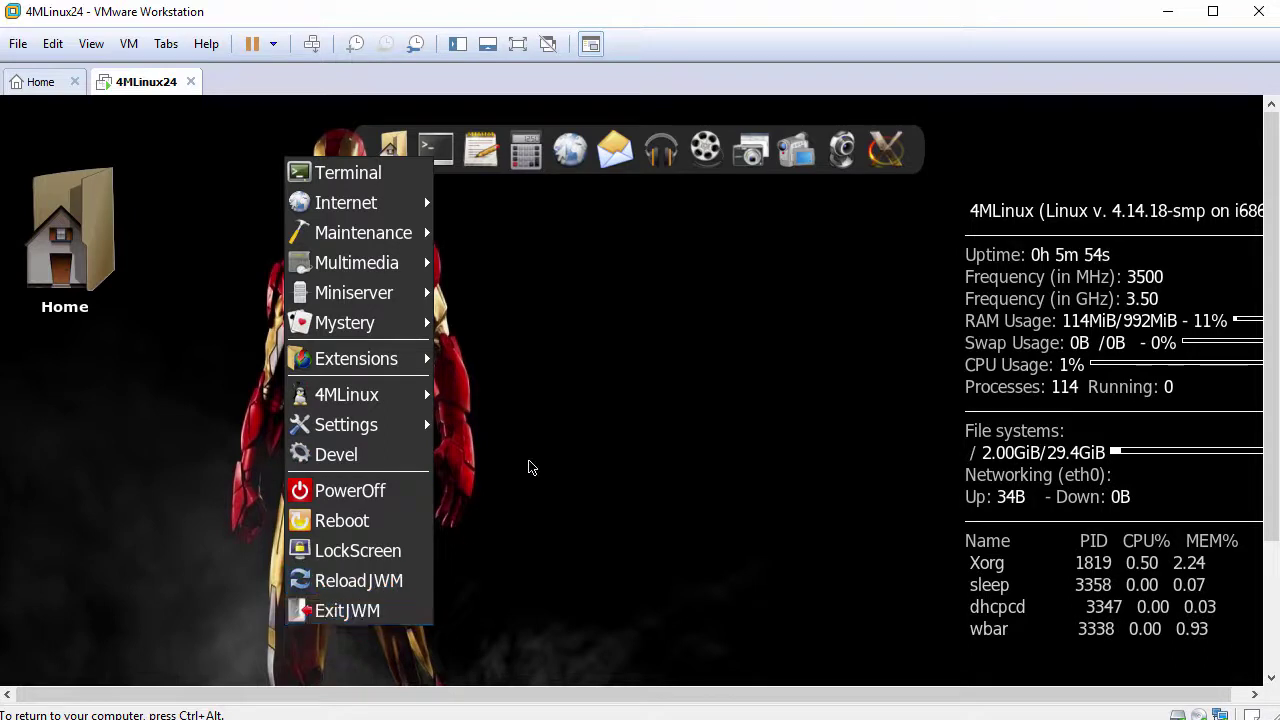
left_click(565, 416)
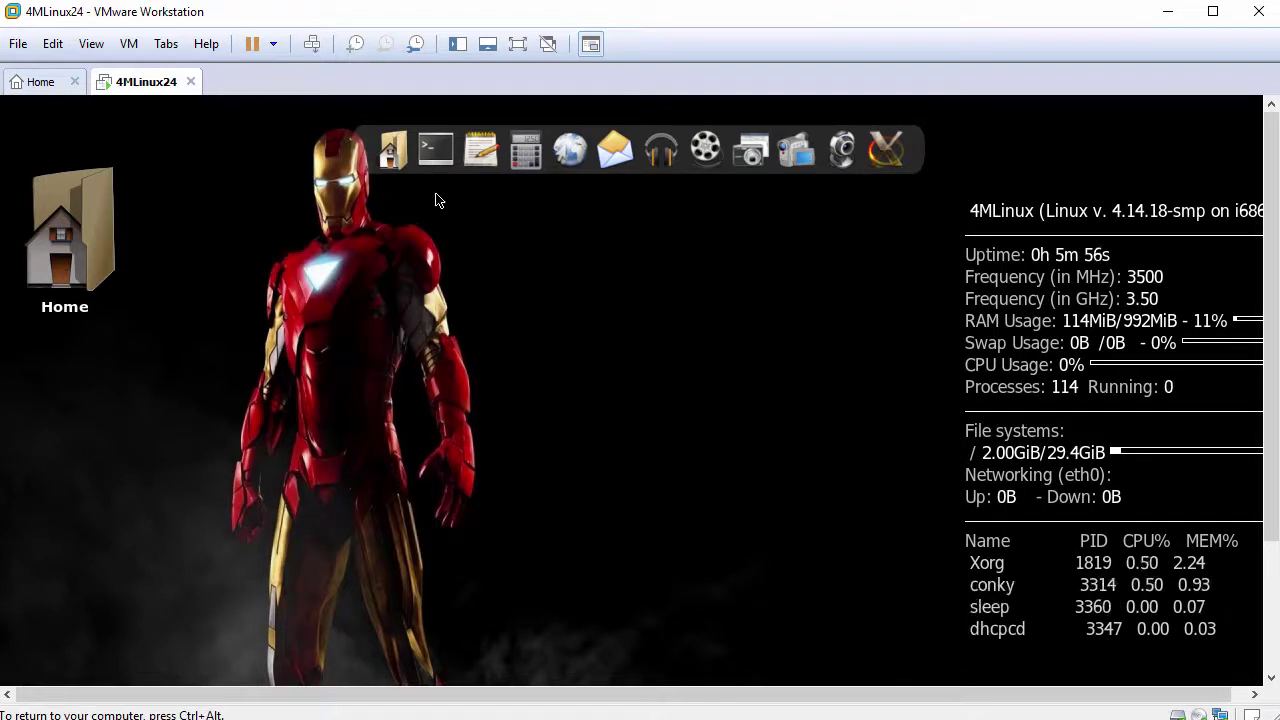
left_click(399, 141)
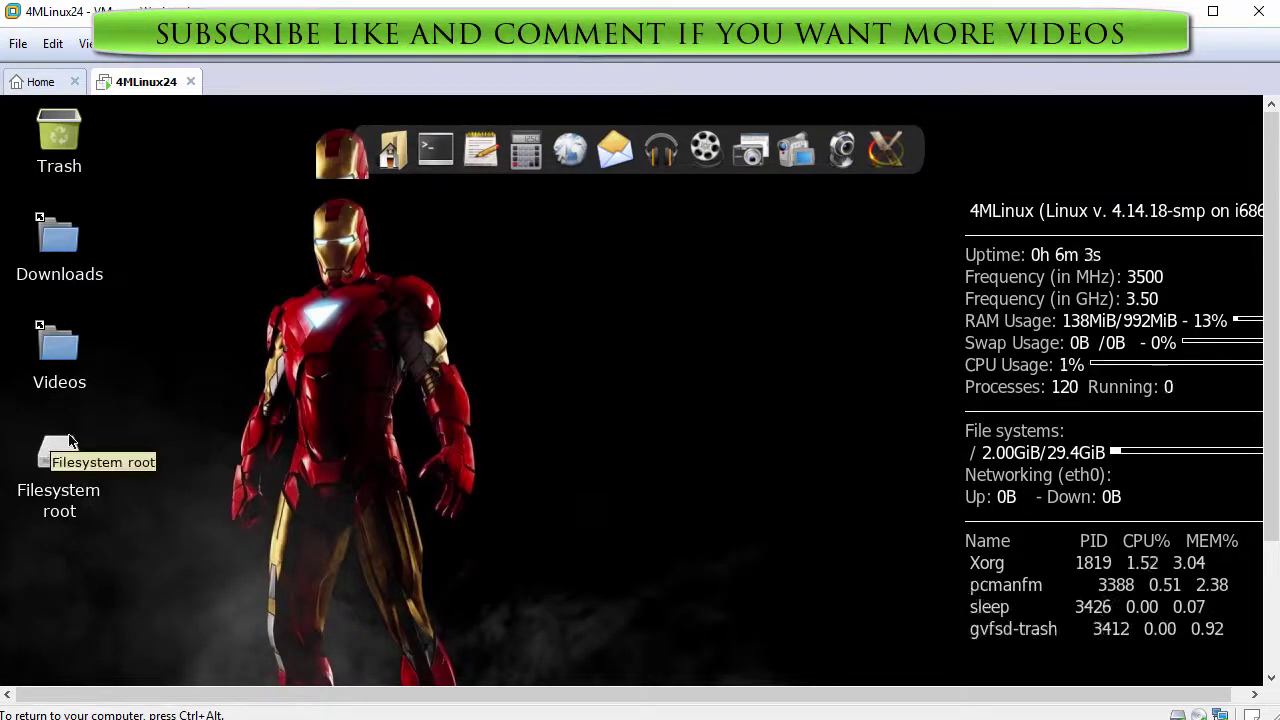
left_click(398, 140)
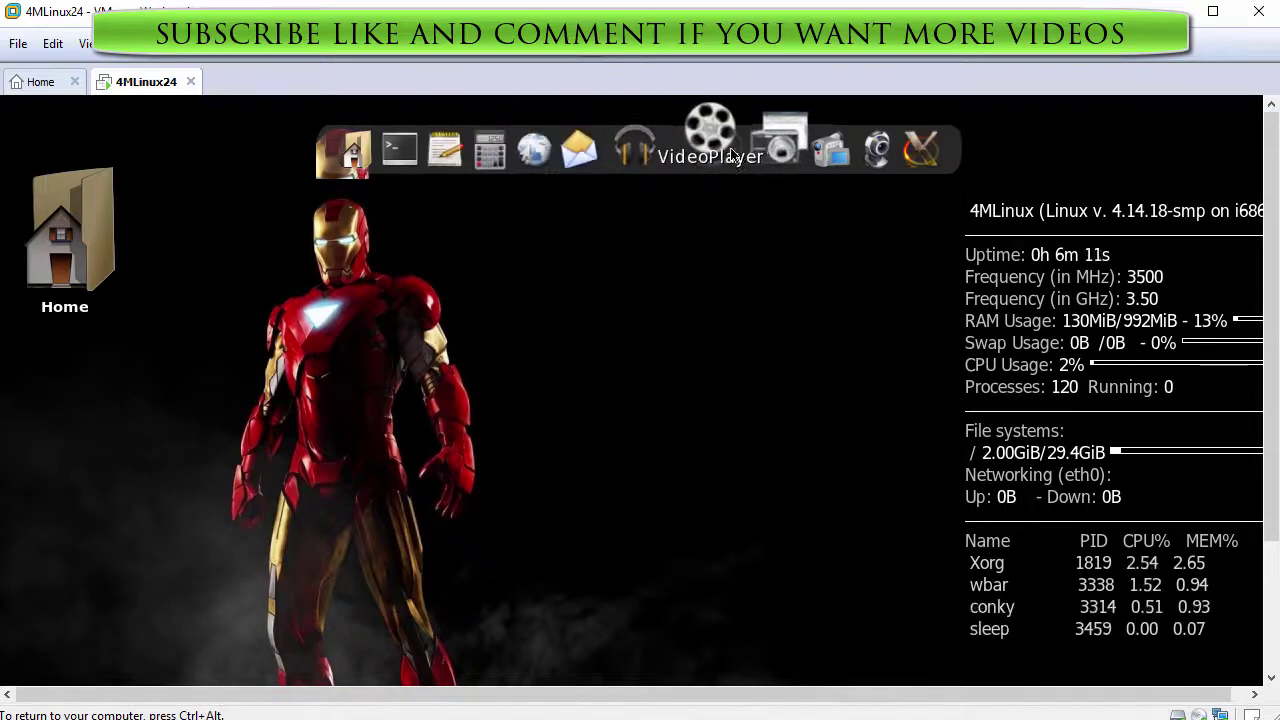
Switch the Conky system monitor off and release keyboard and mouse to the host with Ctrl+Alt
left_click(893, 140)
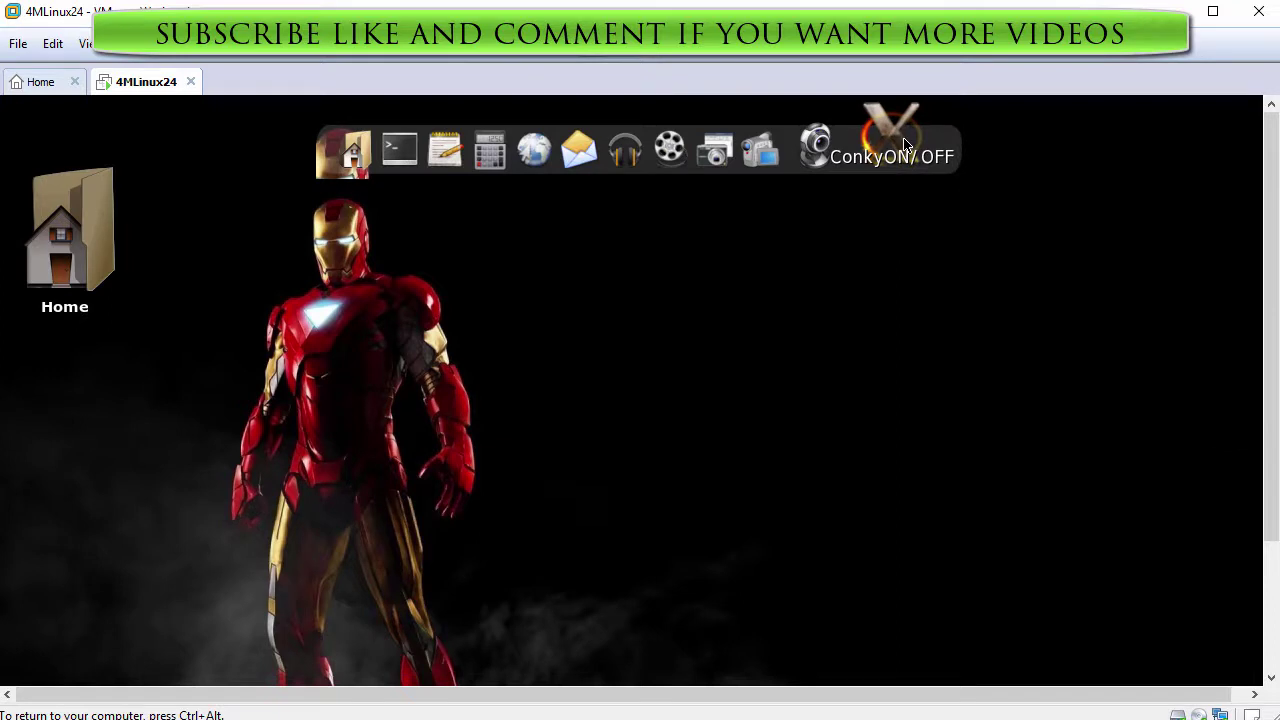
left_click(905, 145)
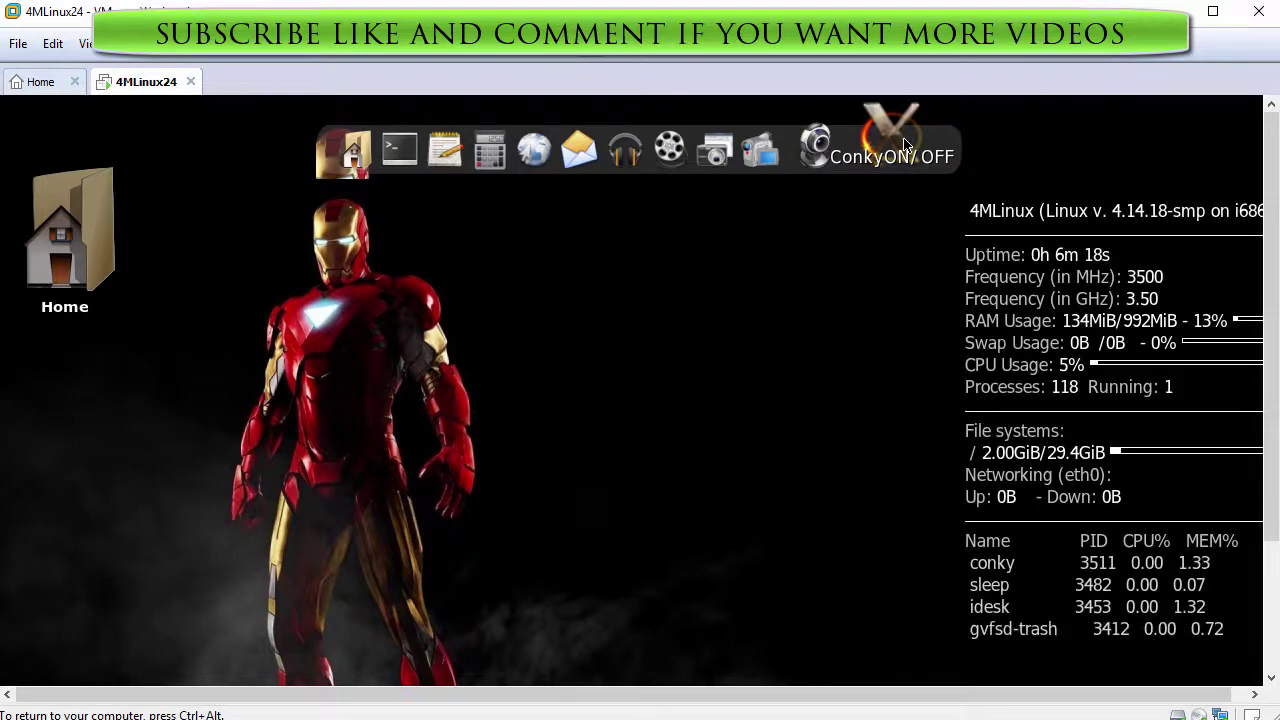
left_click(905, 145)
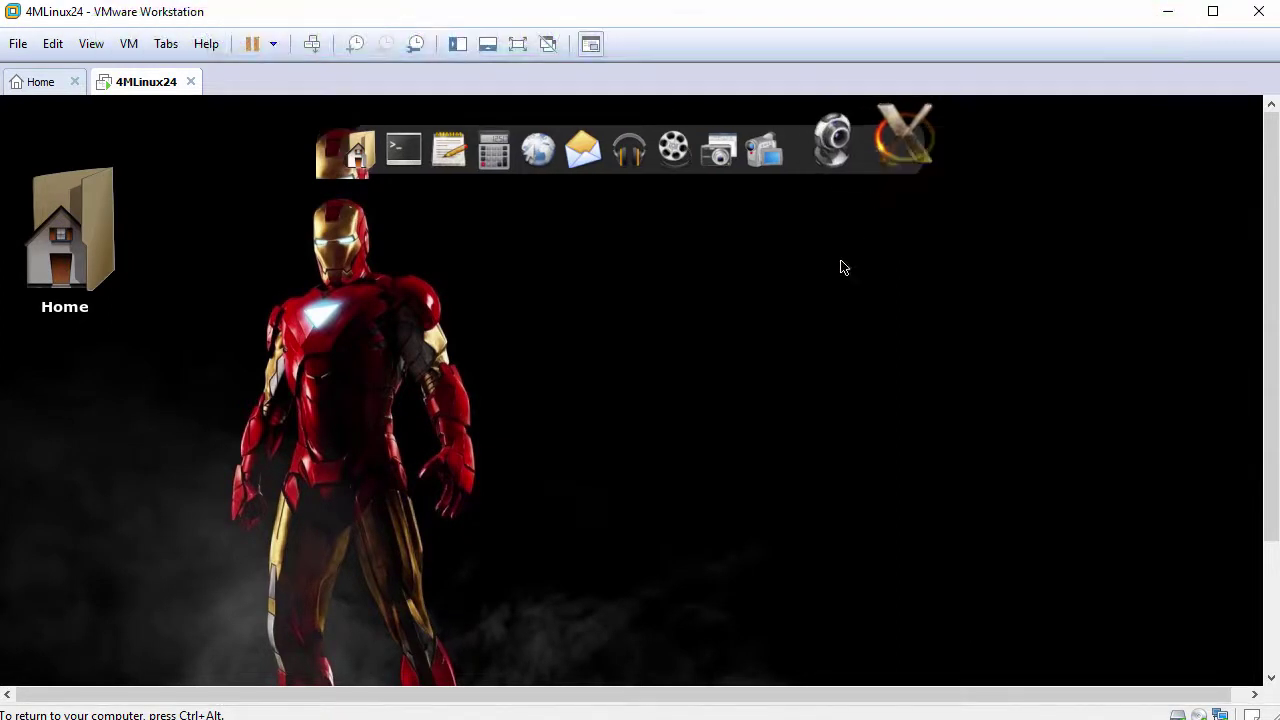
key("ctrl+alt")
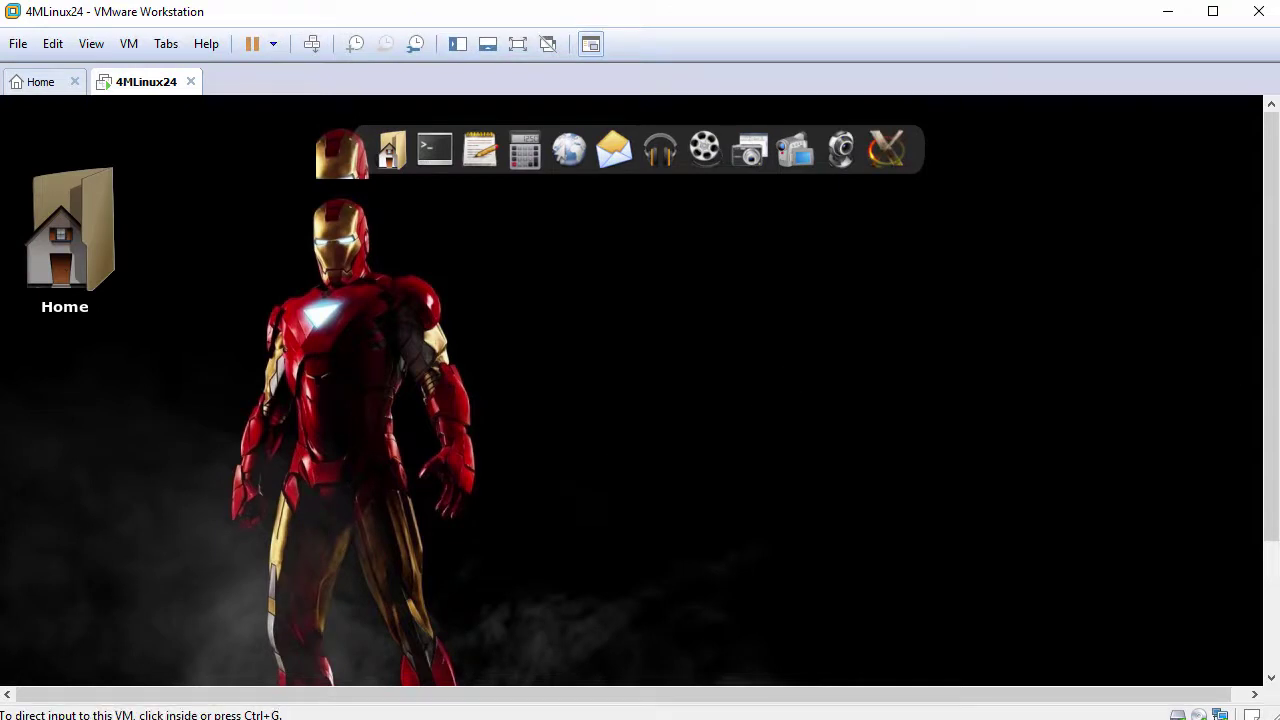